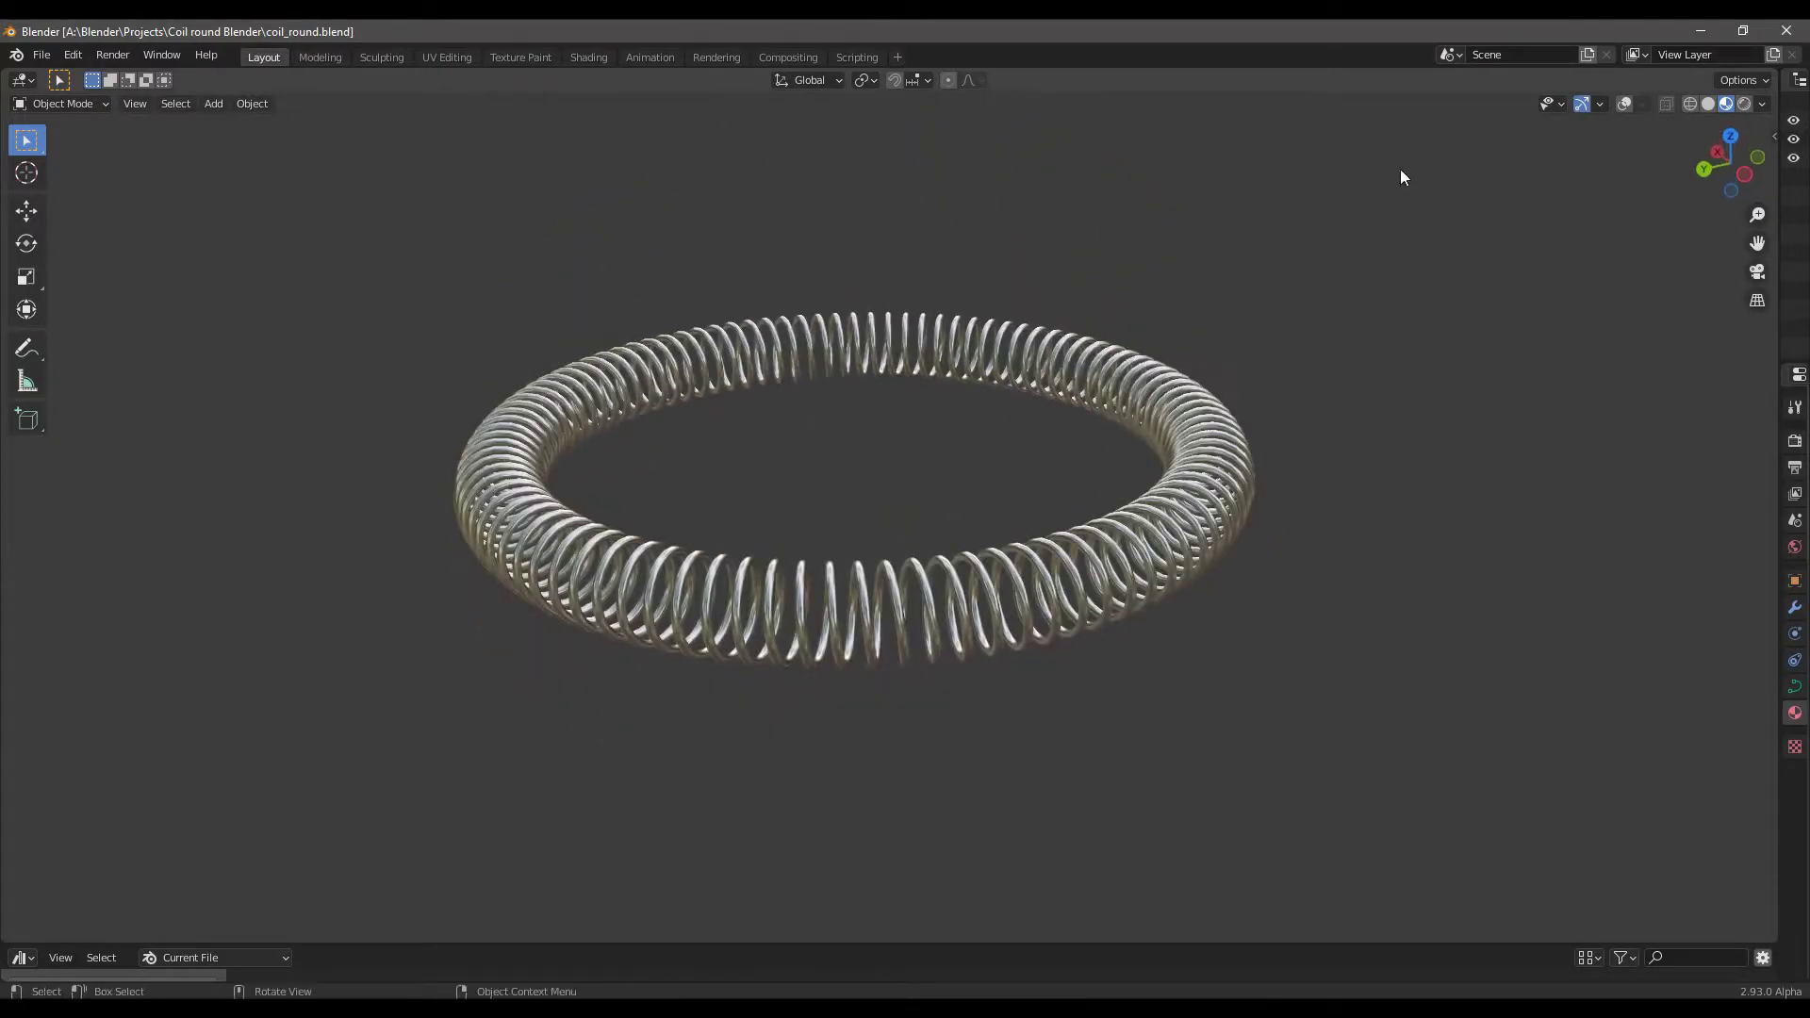
View the finished coil in Solid and Wireframe shading from a near side-on angle
{"action": "left_click", "coordinate": [1707, 104]}
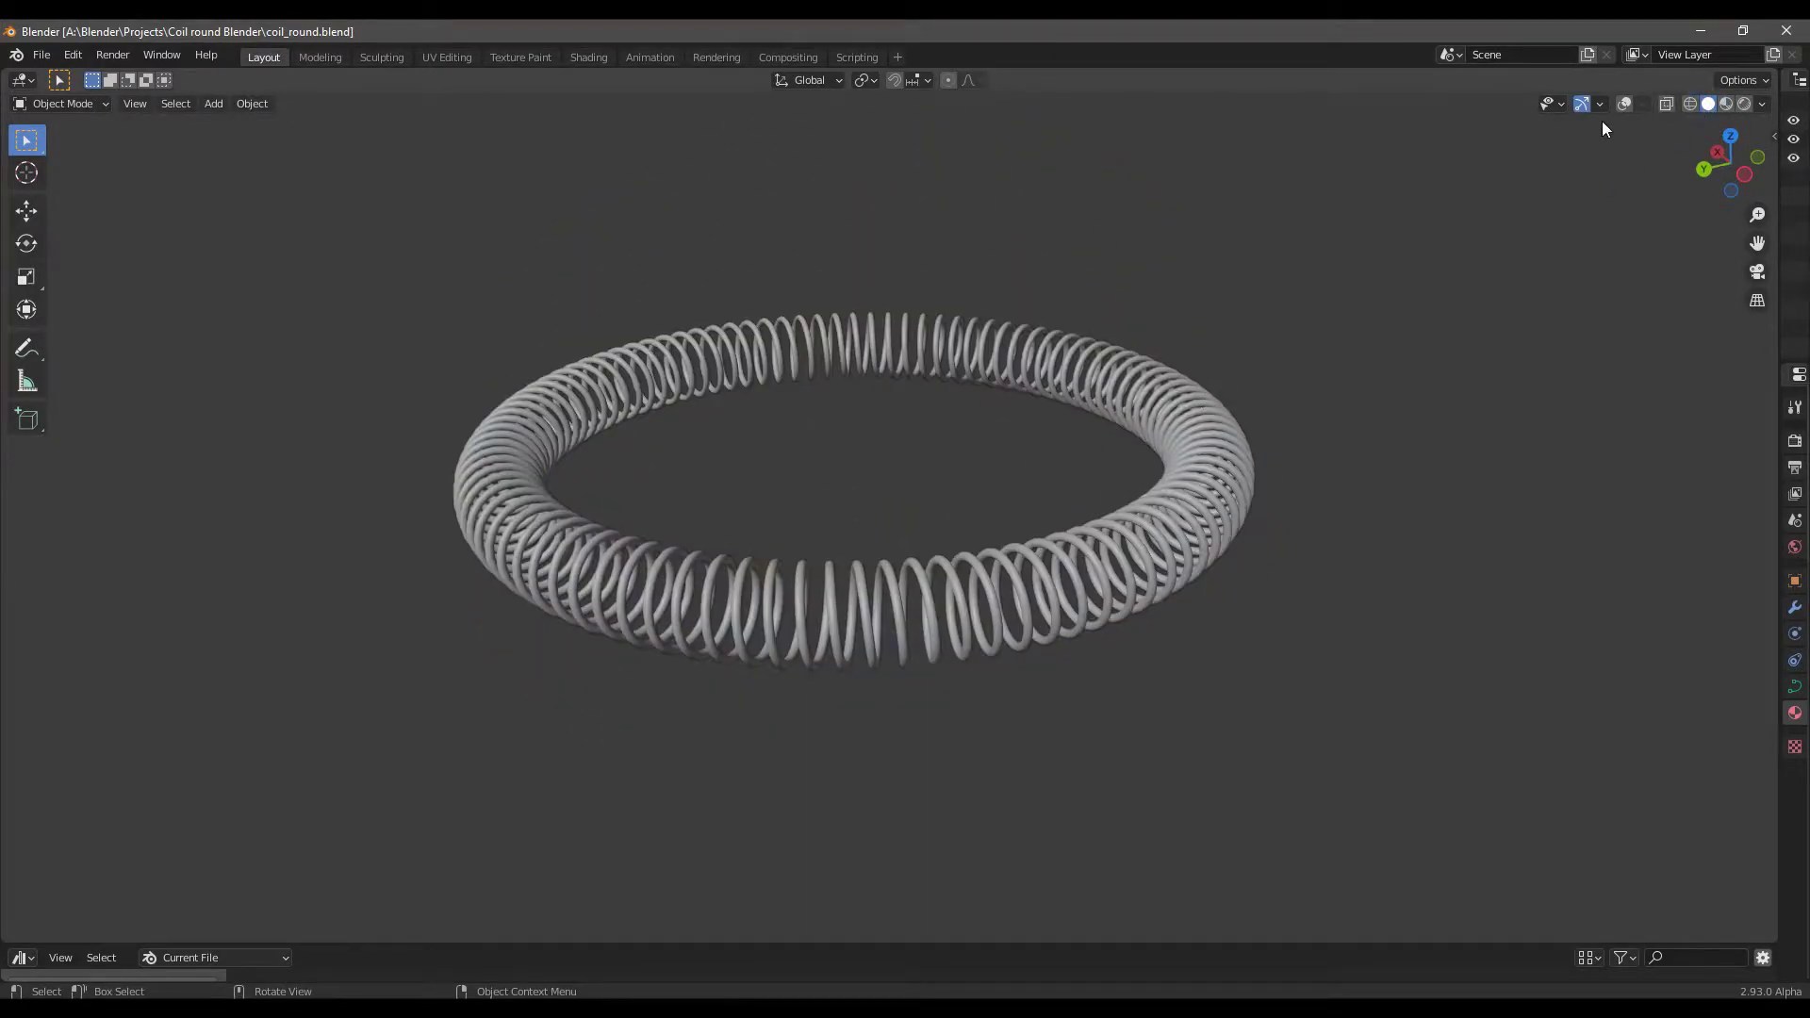
{"action": "left_click", "coordinate": [1690, 104]}
{"action": "mouse_move", "coordinate": [1179, 541]}
{"action": "middle_mouse_down"}
{"action": "mouse_move", "coordinate": [1163, 473]}
{"action": "mouse_move", "coordinate": [1099, 546]}
{"action": "mouse_move", "coordinate": [1099, 506]}
{"action": "mouse_move", "coordinate": [1105, 542]}
{"action": "middle_mouse_up"}
{"action": "scroll", "coordinate": [1097, 498], "scroll_direction": "down", "scroll_amount": 4}
Preview the coil in Material Preview and Rendered shading, then open a fresh empty scene
{"action": "left_click", "coordinate": [1707, 104]}
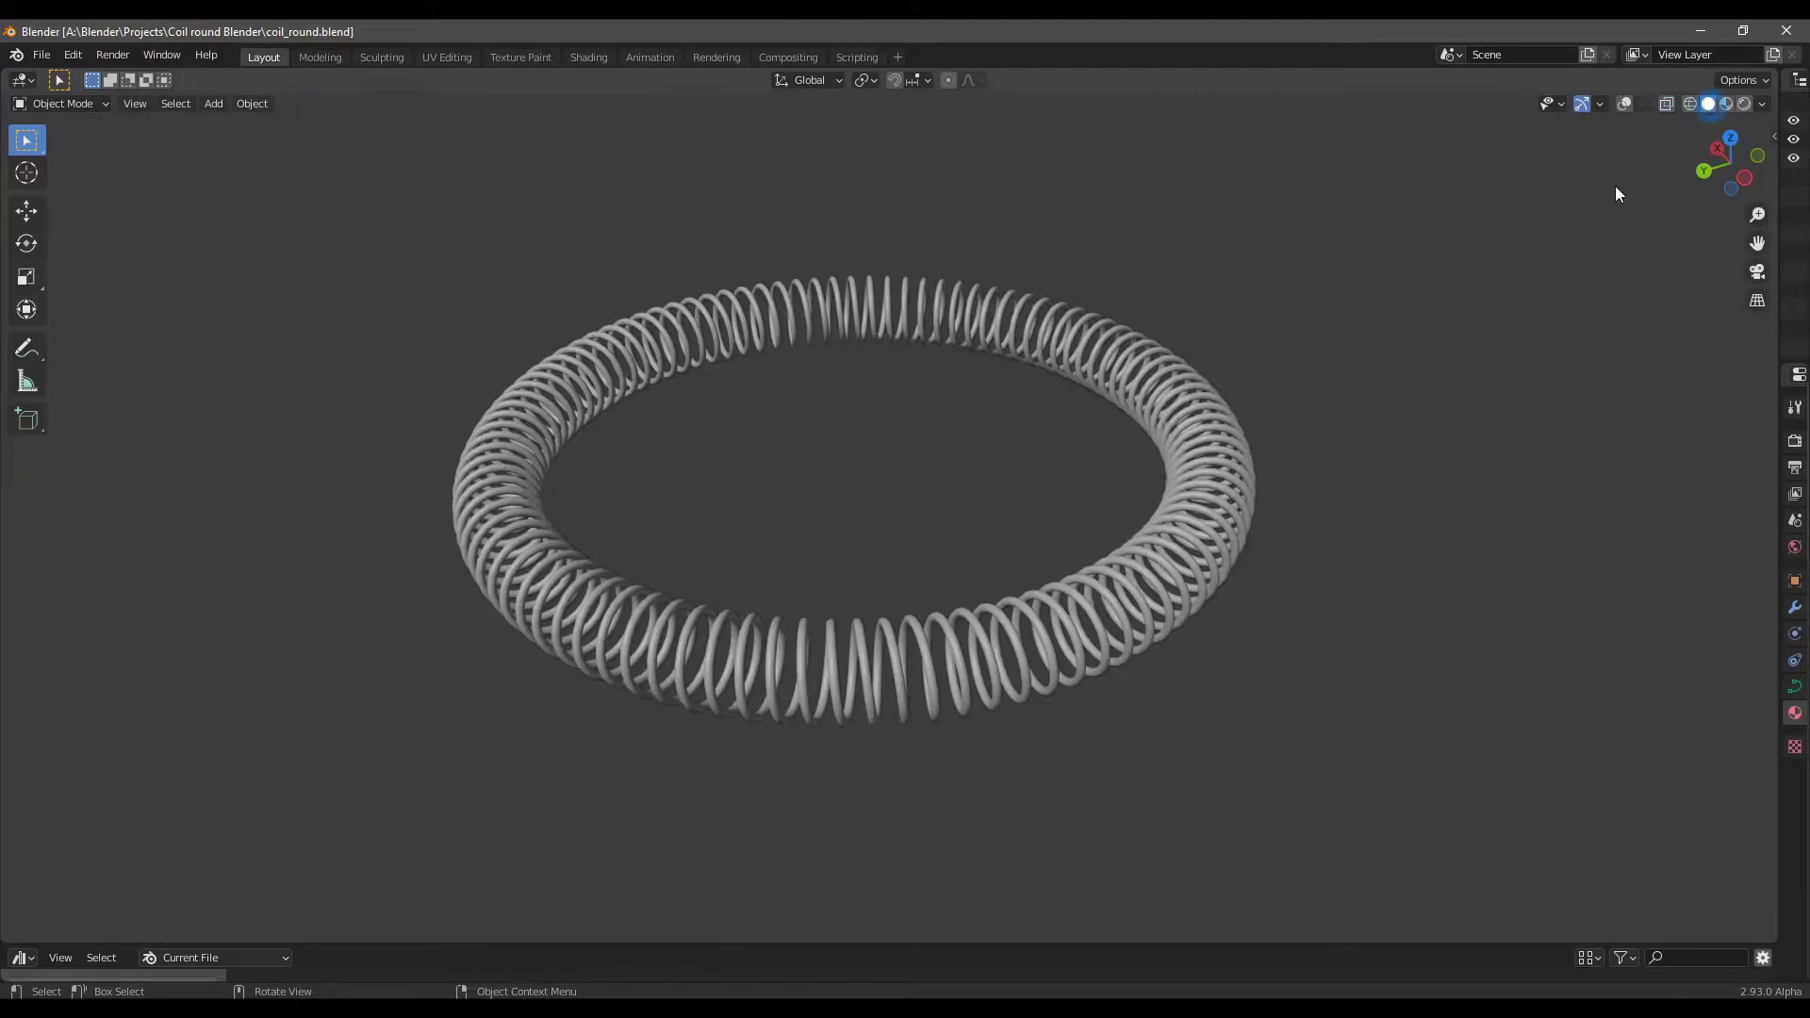
{"action": "left_click", "coordinate": [1727, 104]}
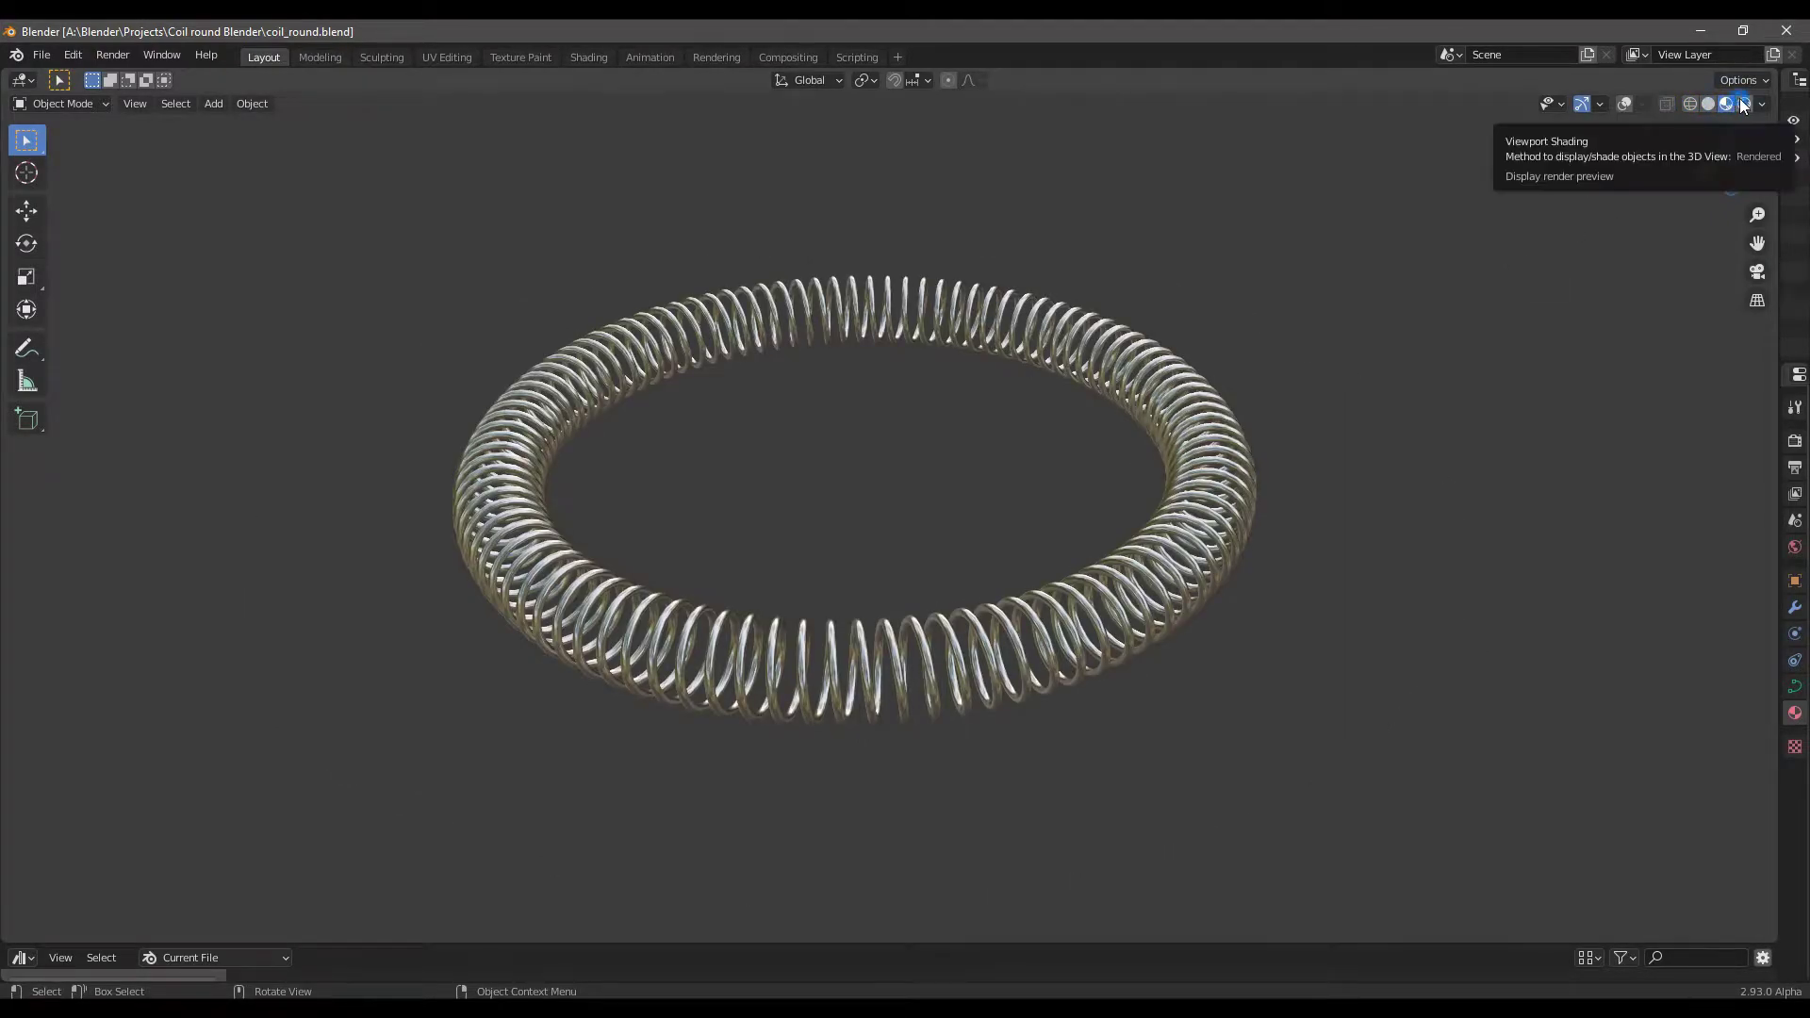
{"action": "left_click", "coordinate": [1745, 104]}
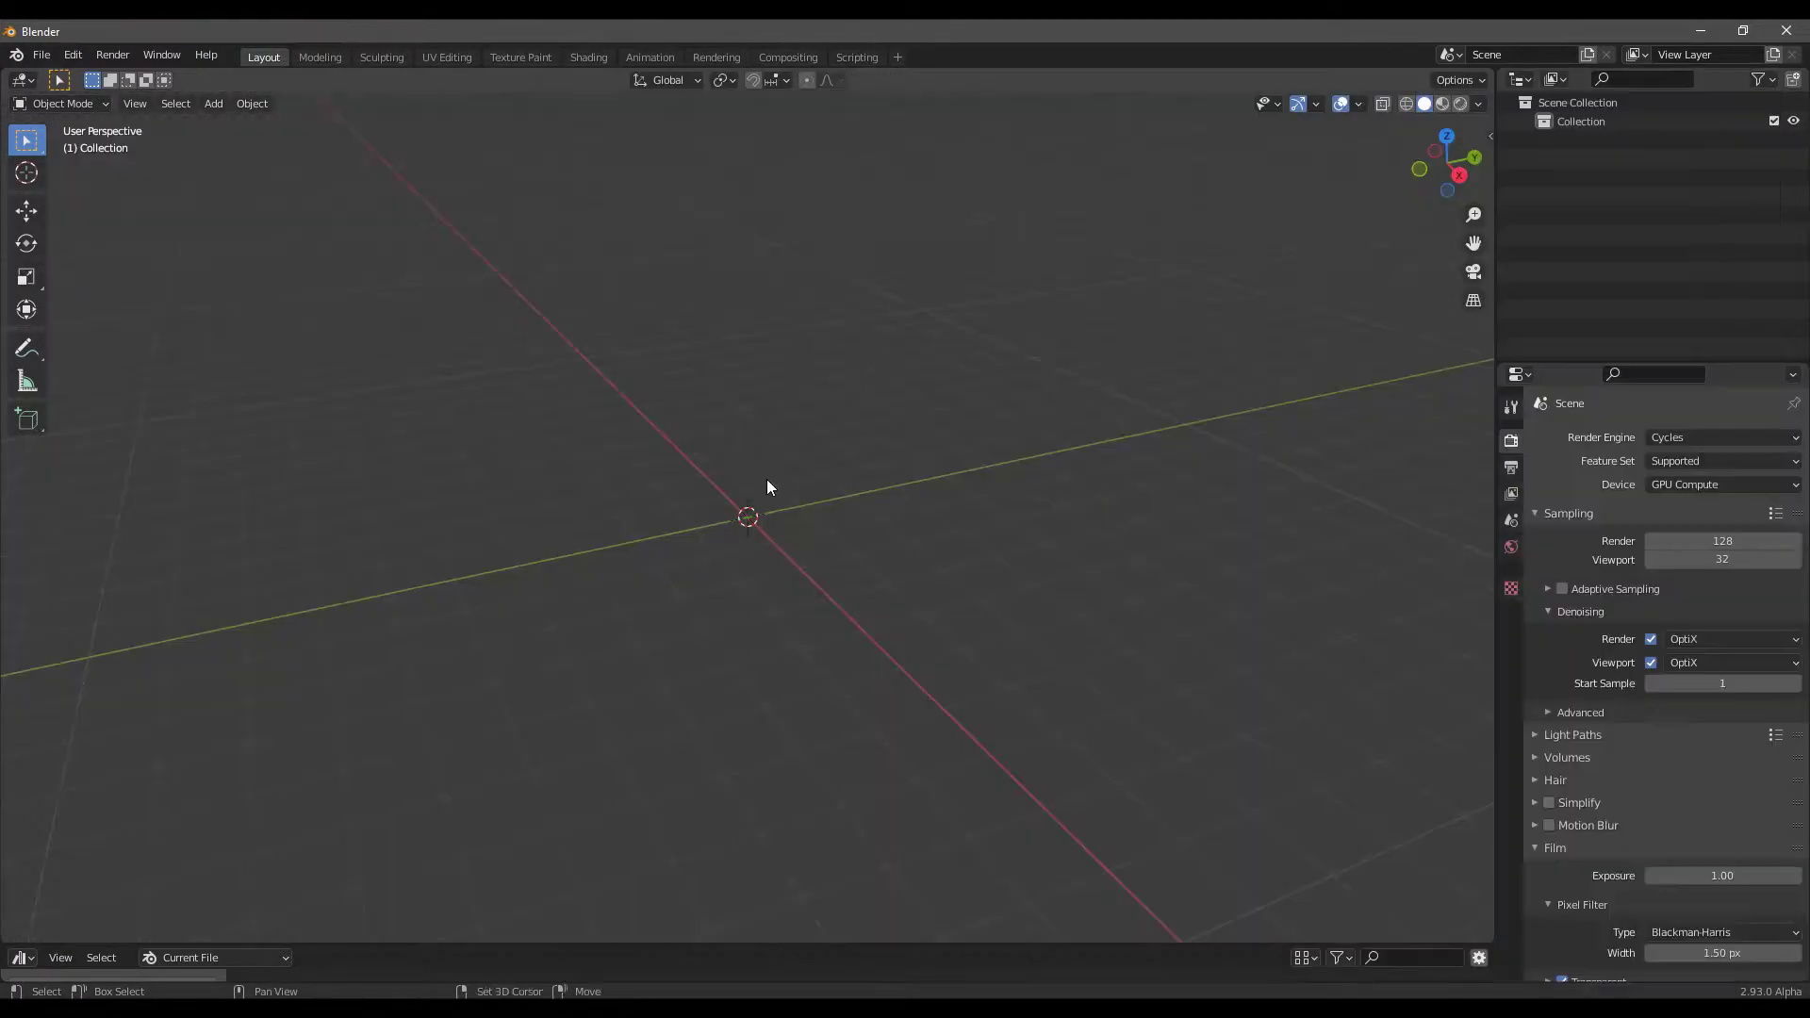
{"action": "middle_click_drag", "start_coordinate": [767, 478], "coordinate": [815, 546]}
Enable the Add Curve: Extra Objects add-on, found by searching the Preferences add-ons for 'curve'
{"action": "key", "text": "shift+a"}
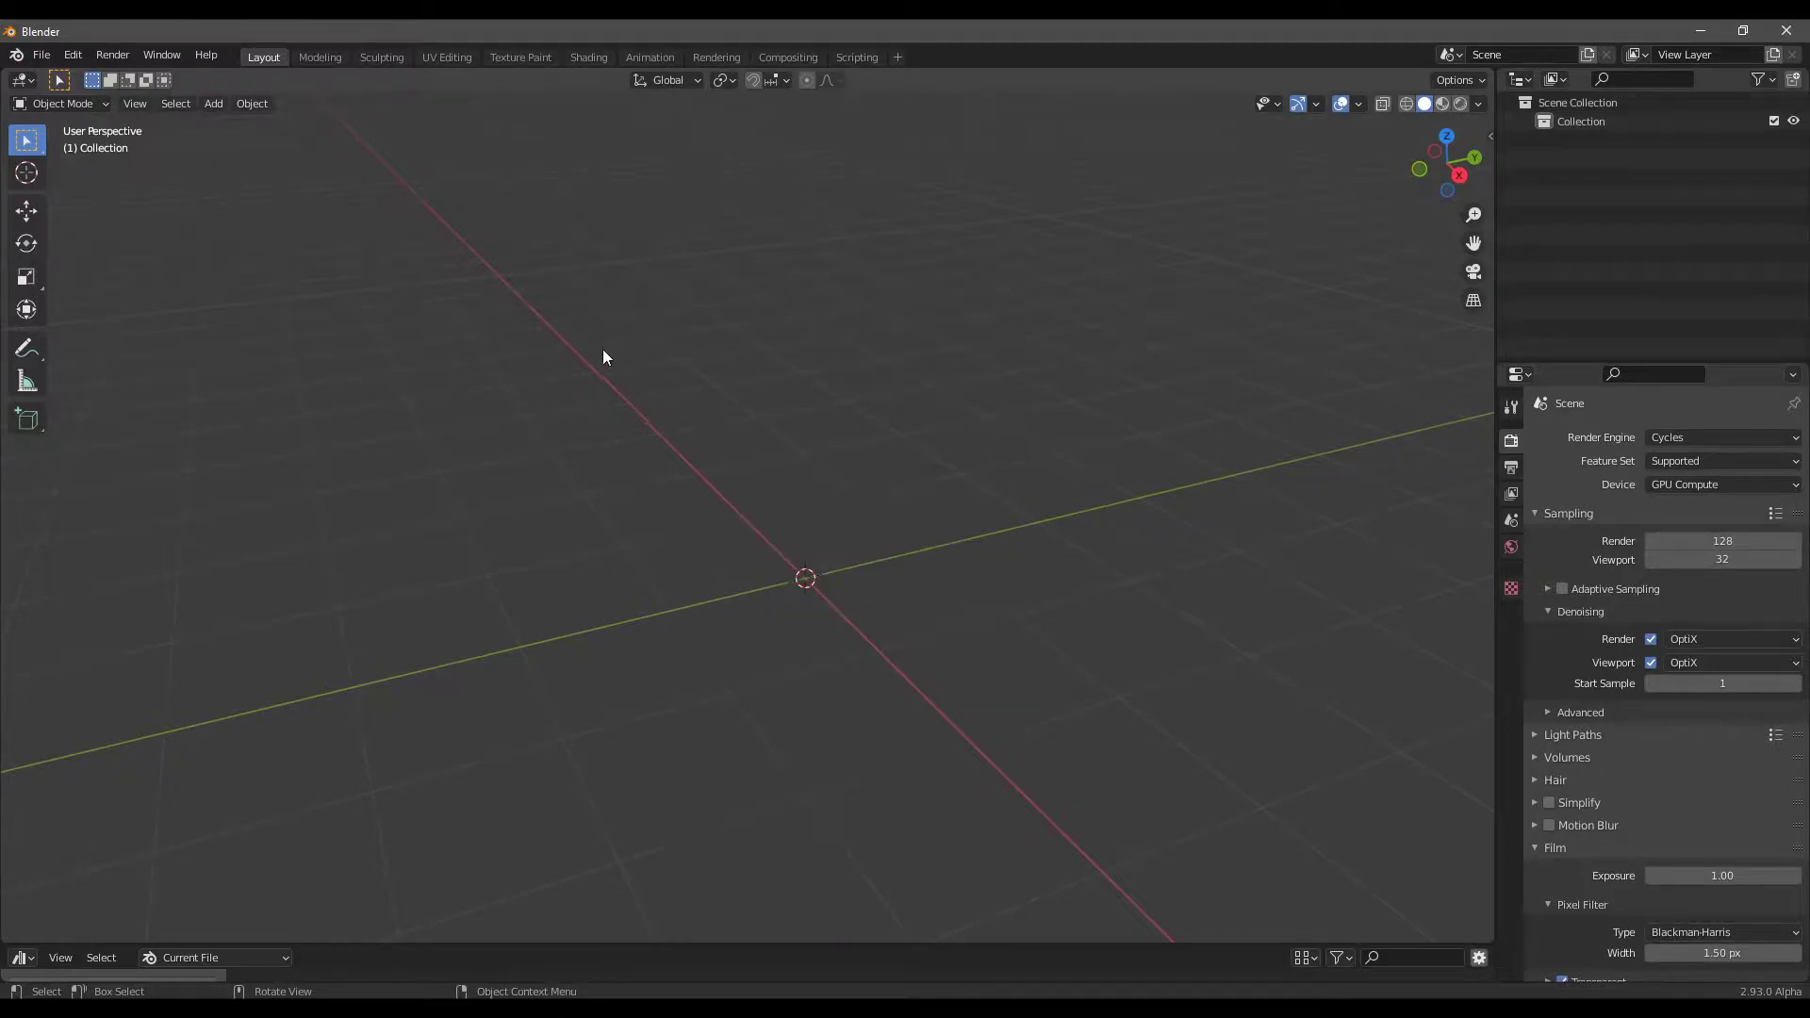
{"action": "left_click", "coordinate": [73, 54]}
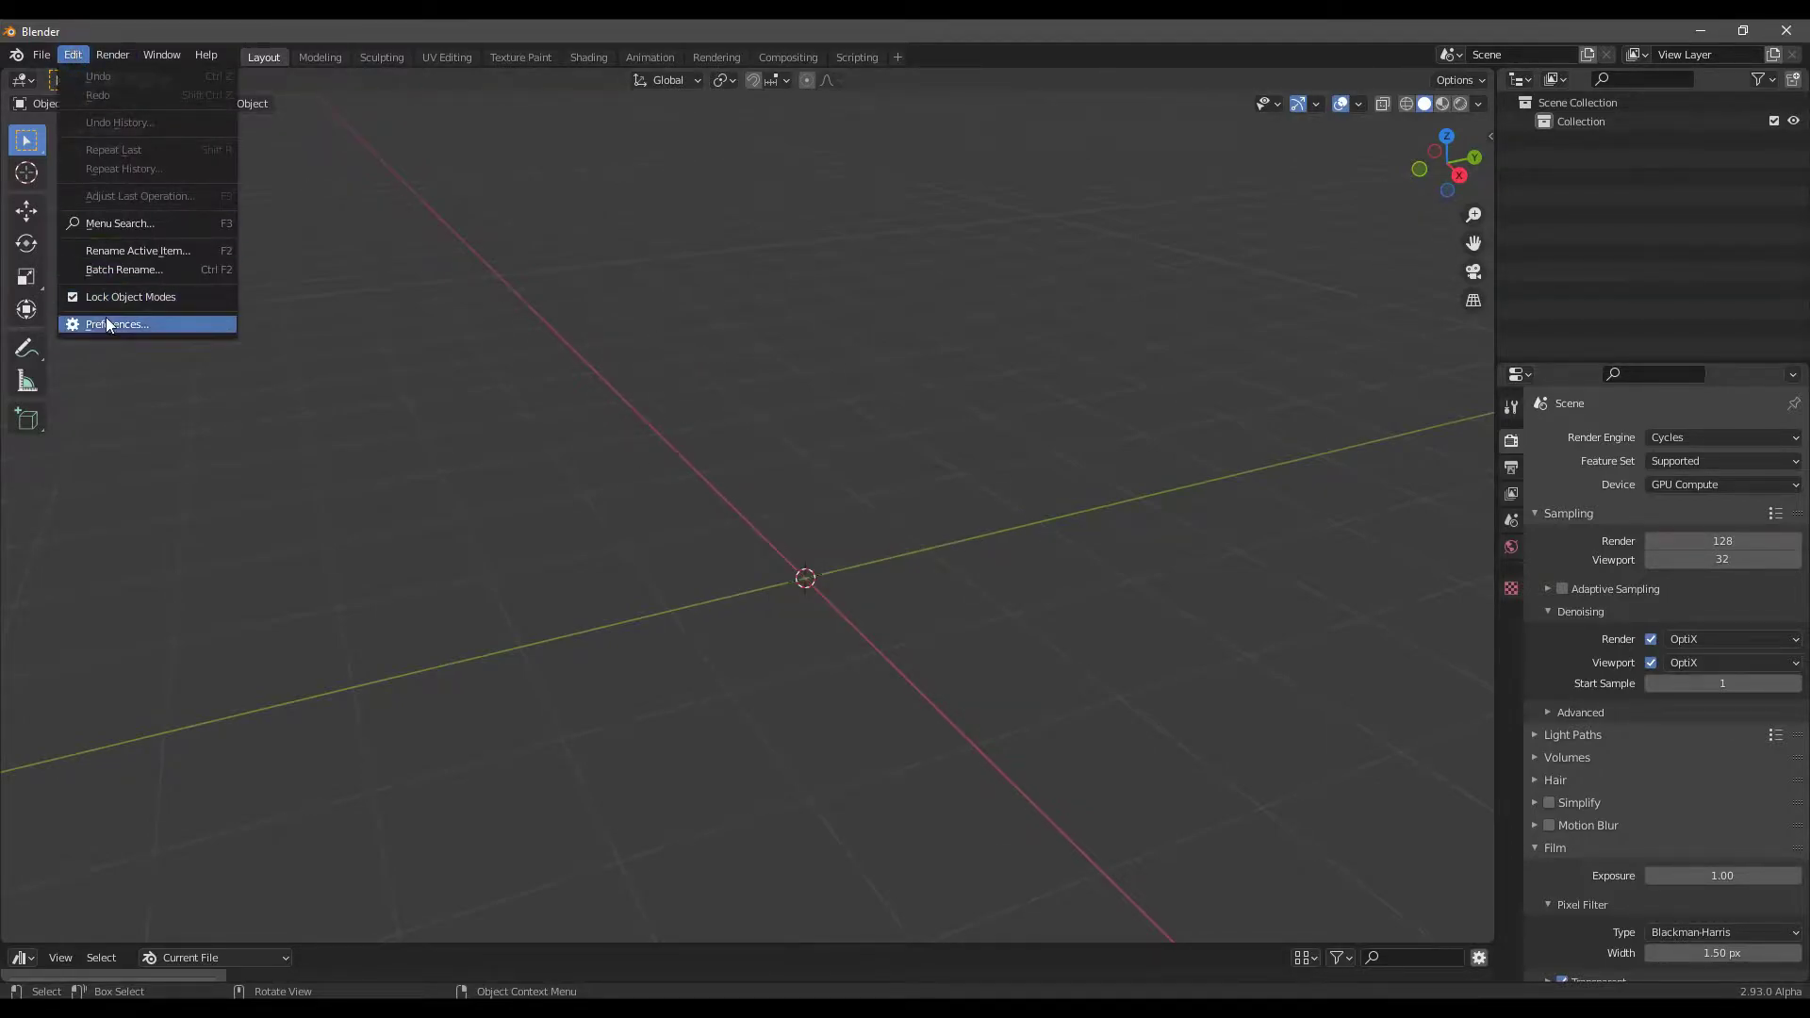
{"action": "left_click", "coordinate": [105, 323]}
{"action": "left_click", "coordinate": [498, 145]}
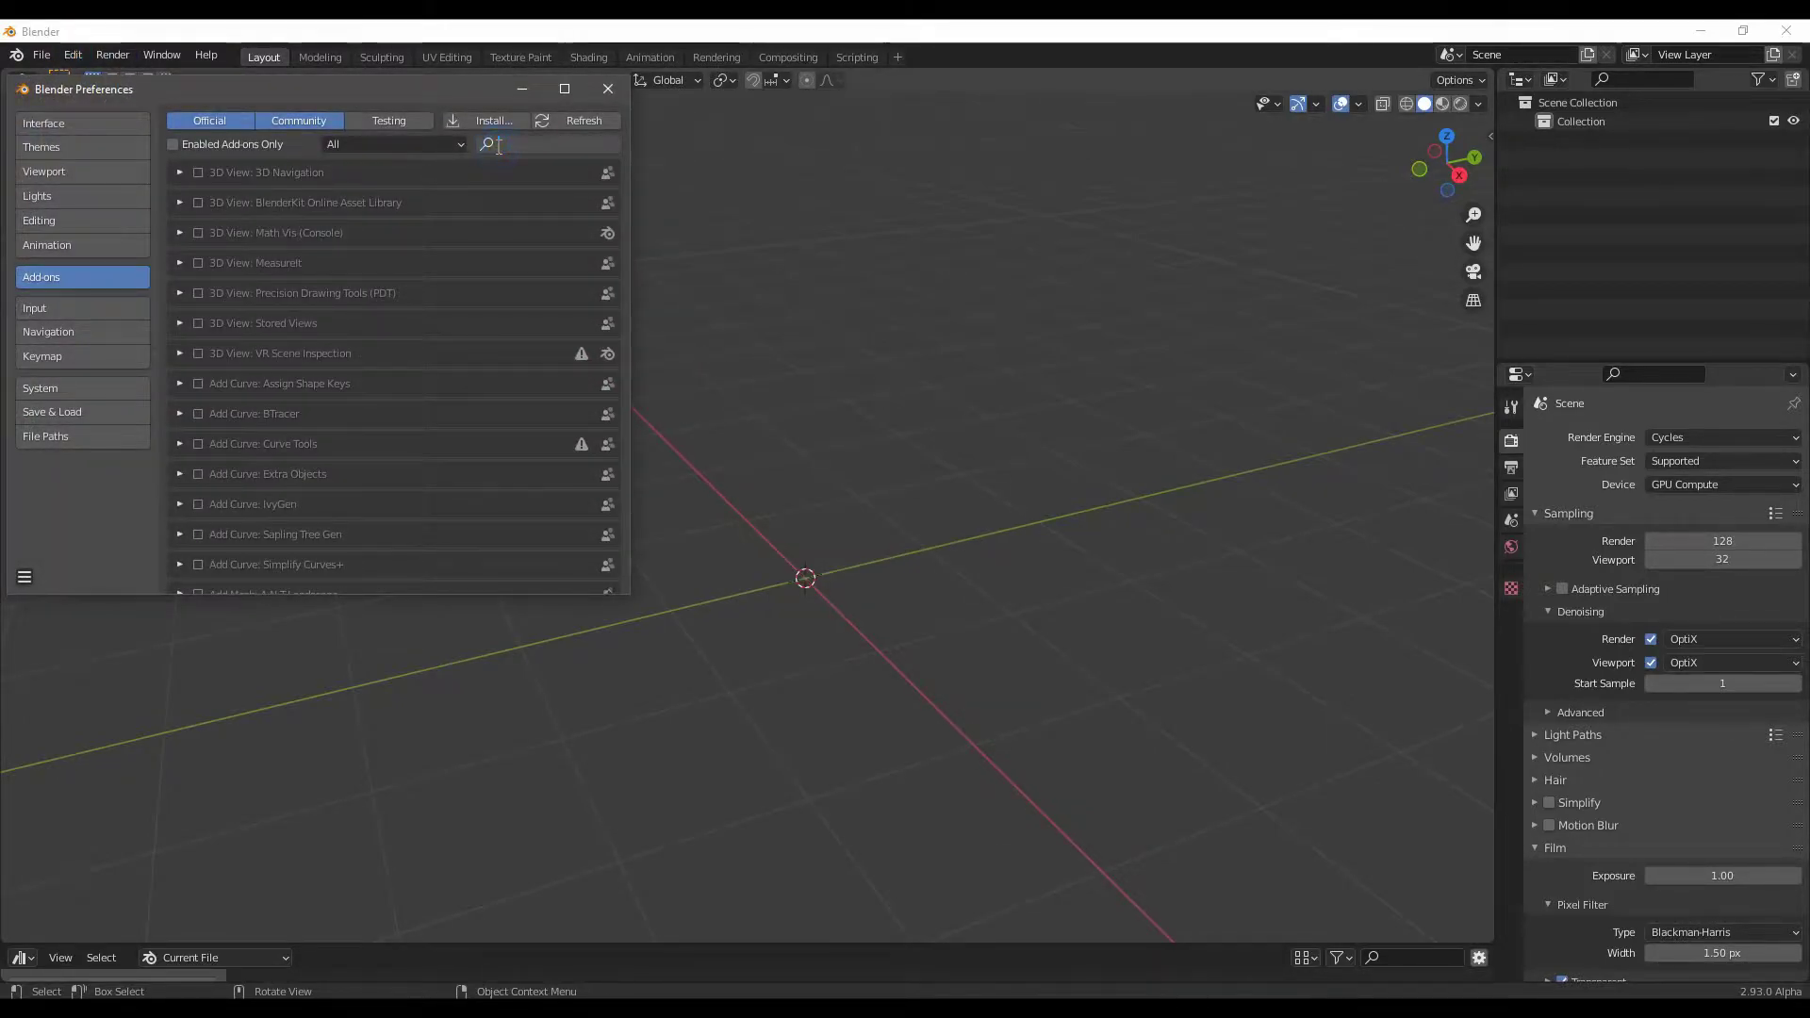
{"action": "type", "text": "curve"}
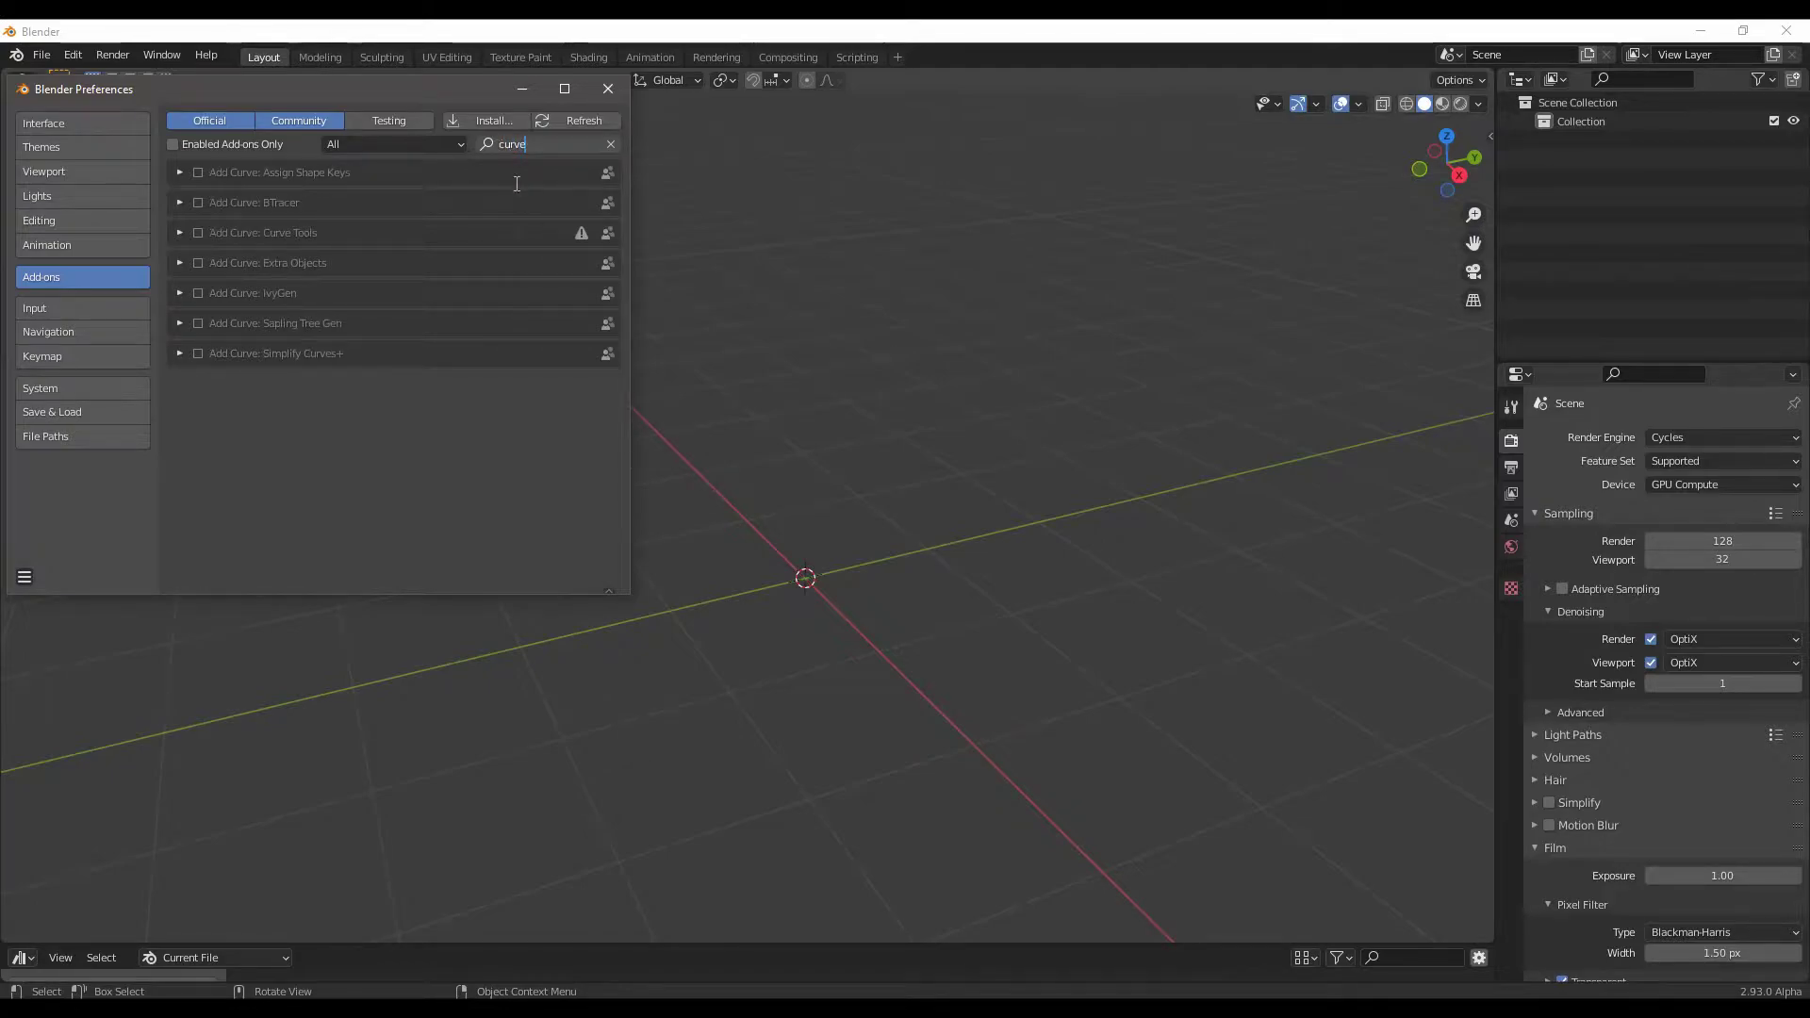
{"action": "left_click", "coordinate": [198, 263]}
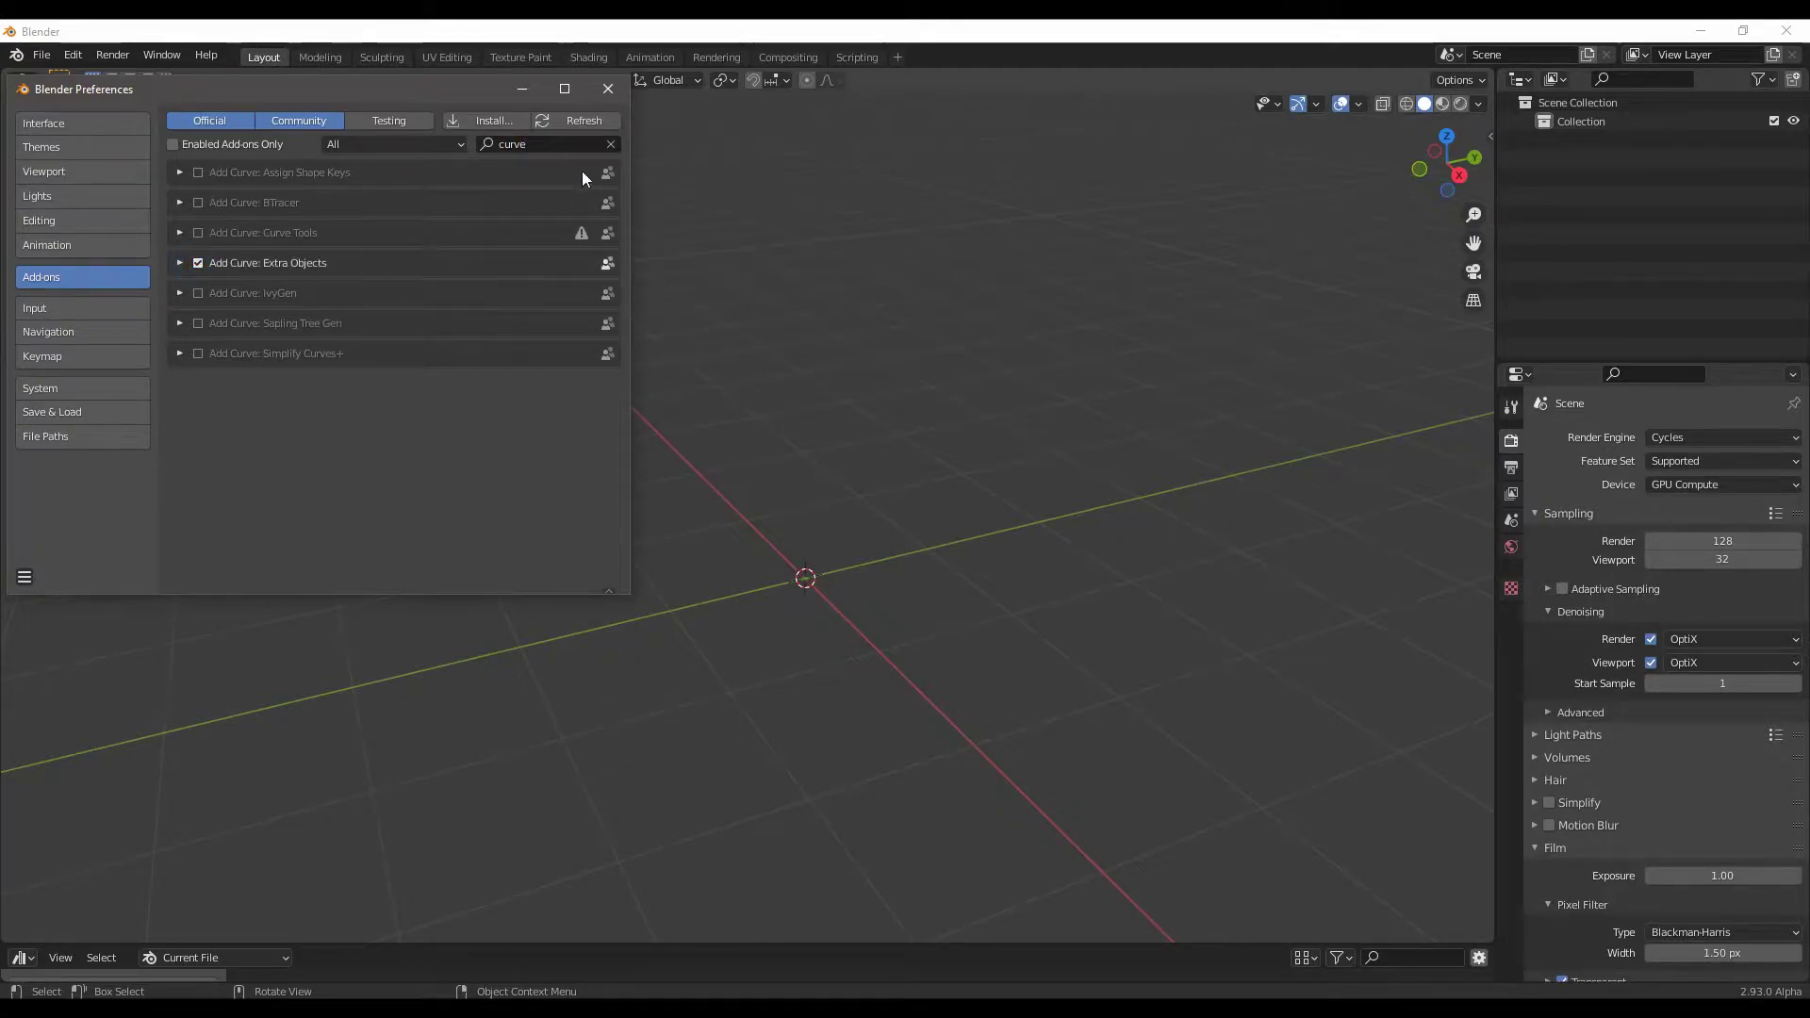
Close Preferences, add a Bezier circle at the scene centre, and frame it from above
{"action": "left_click", "coordinate": [608, 88]}
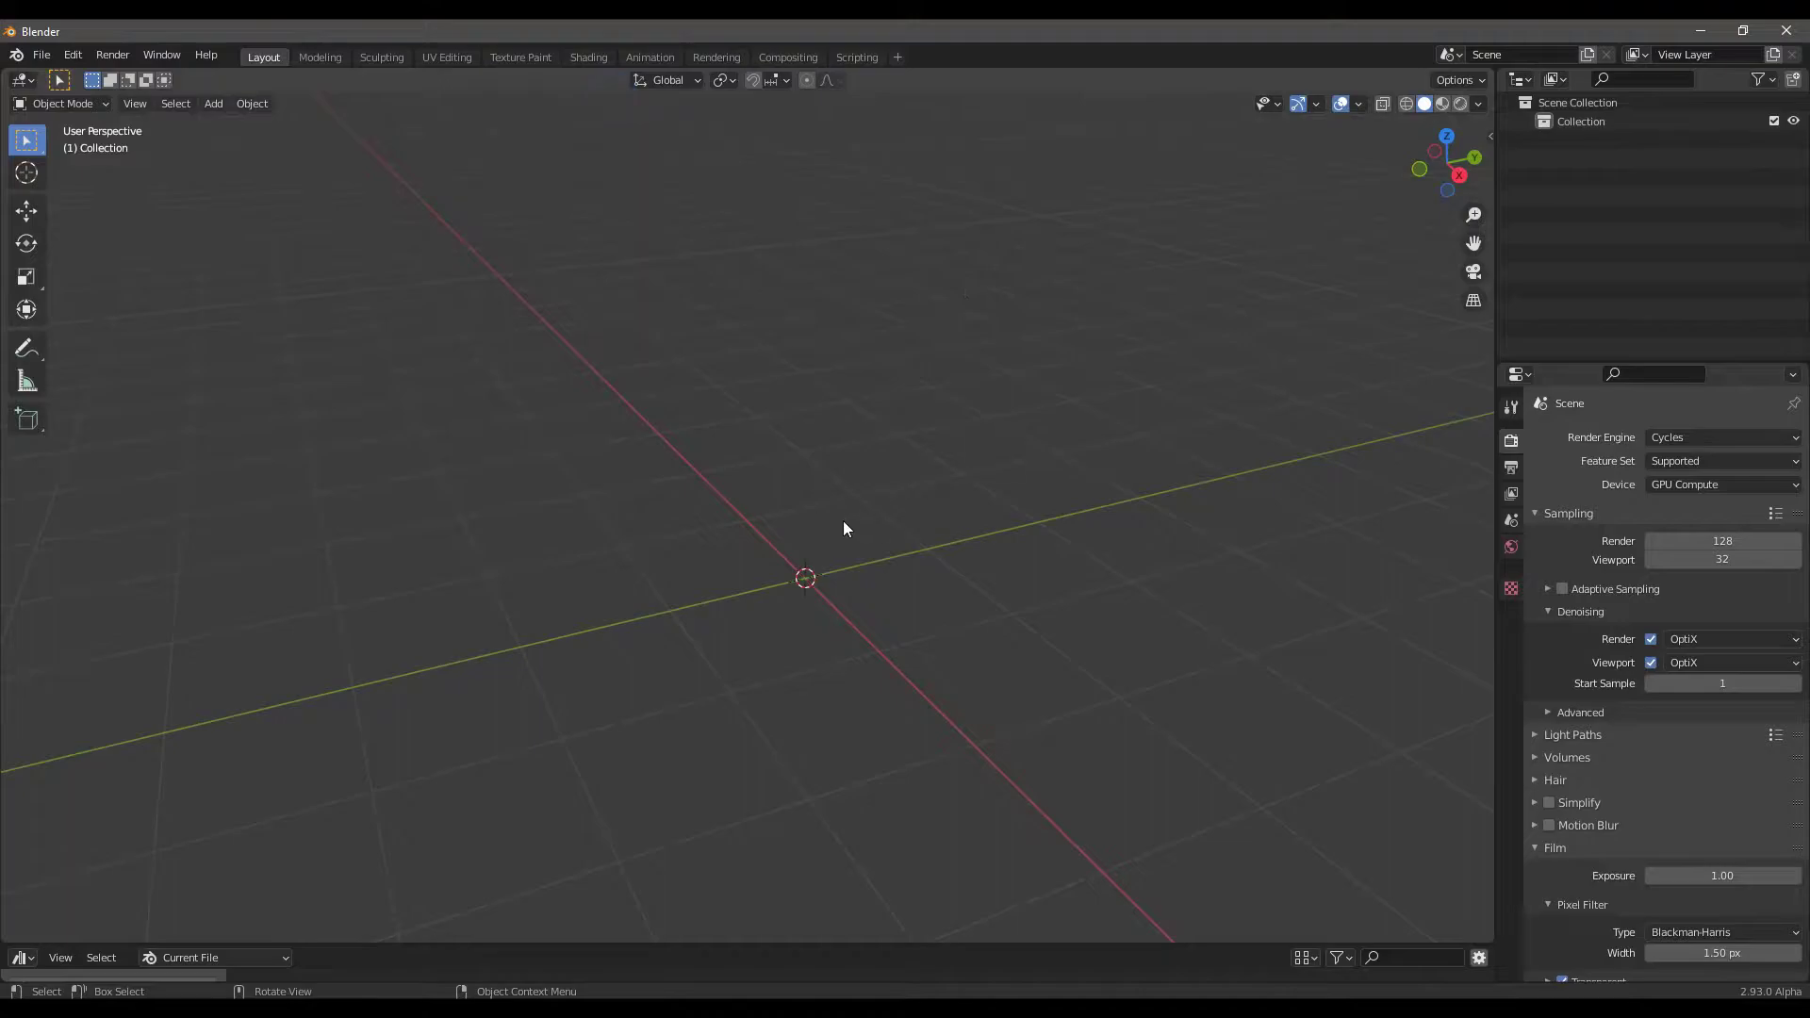
{"action": "key", "text": "shift+a"}
{"action": "mouse_move", "coordinate": [833, 536]}
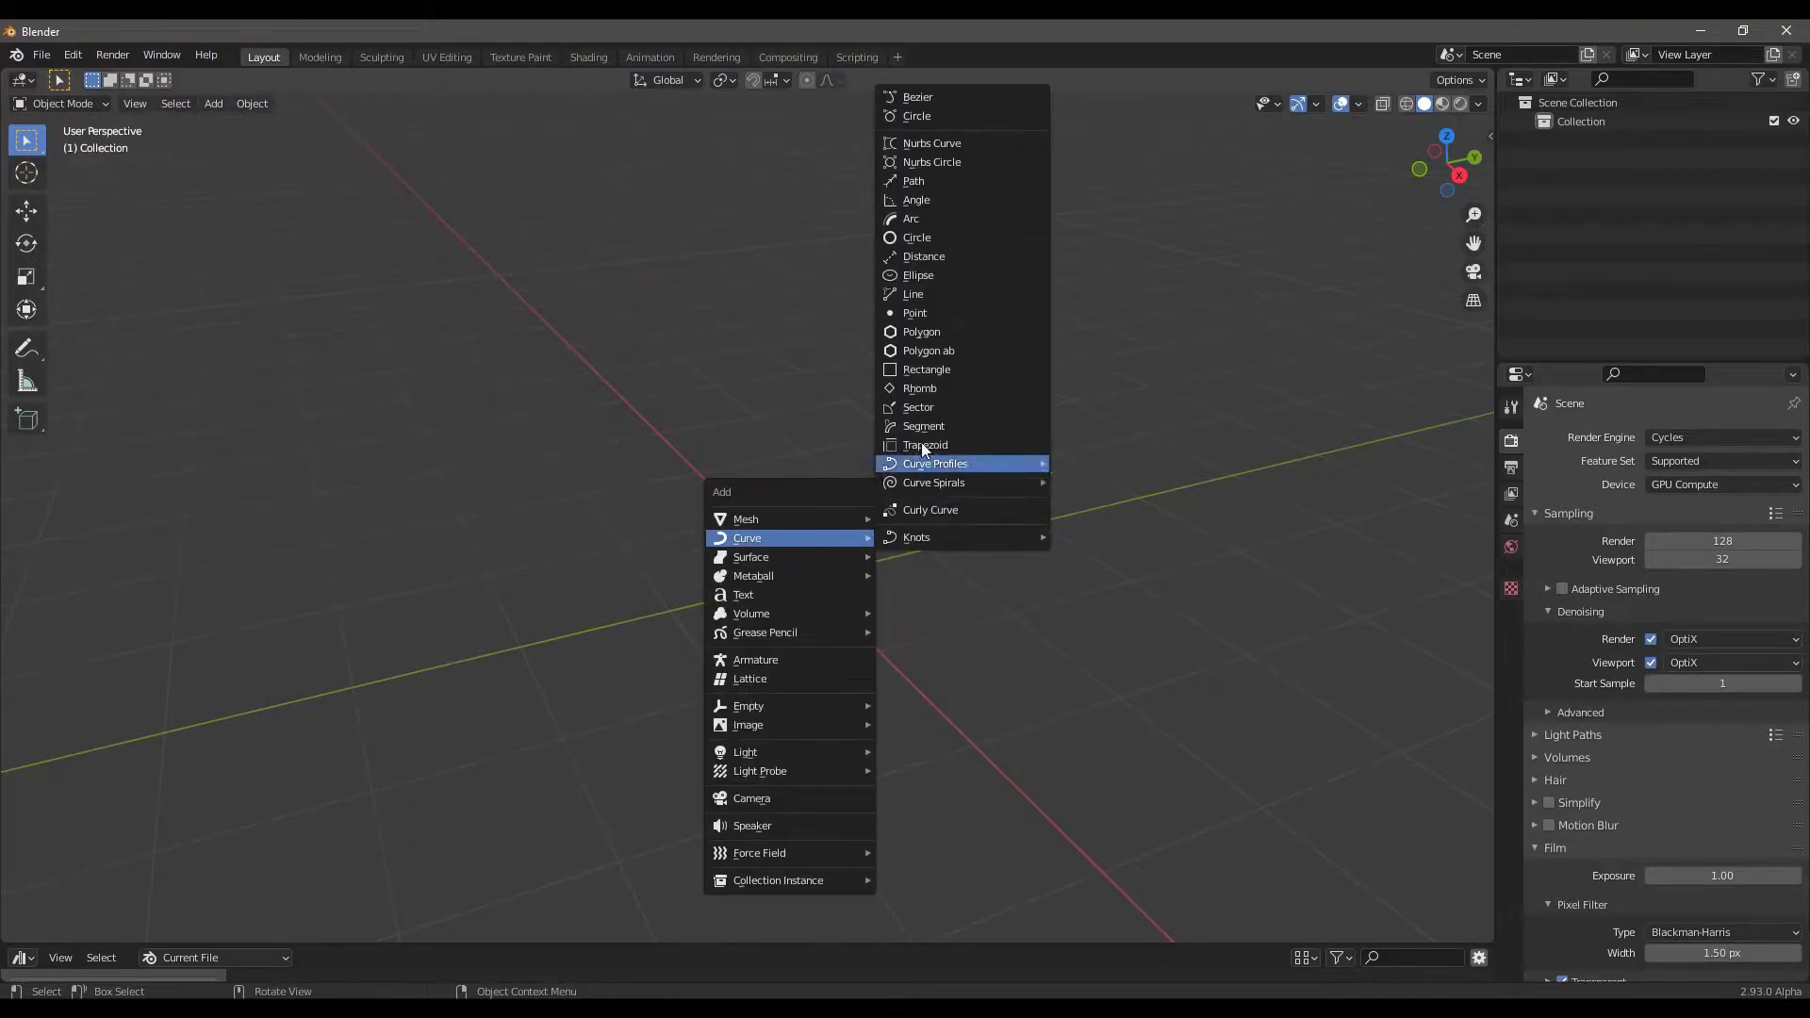
{"action": "left_click", "coordinate": [932, 119]}
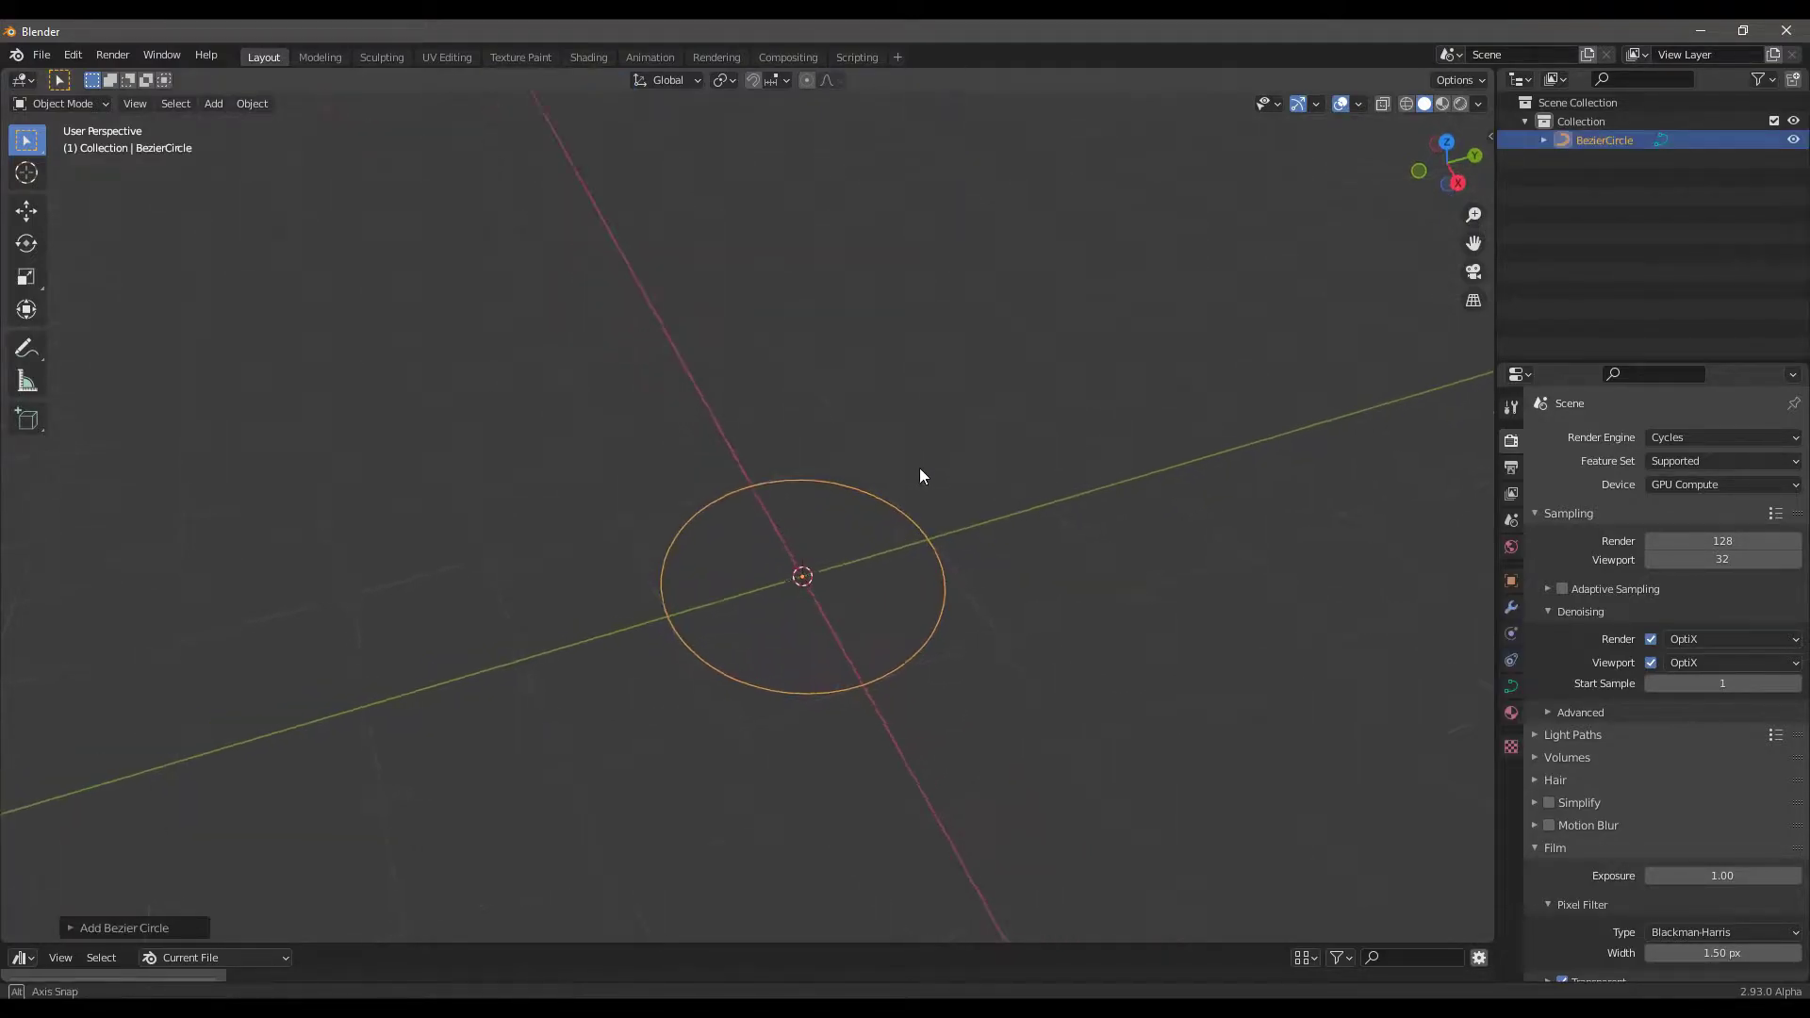
{"action": "mouse_move", "coordinate": [921, 474]}
{"action": "middle_mouse_down"}
{"action": "mouse_move", "coordinate": [900, 535]}
{"action": "mouse_move", "coordinate": [921, 493]}
{"action": "middle_mouse_up"}
{"action": "scroll", "coordinate": [977, 440], "scroll_direction": "up", "scroll_amount": 1}
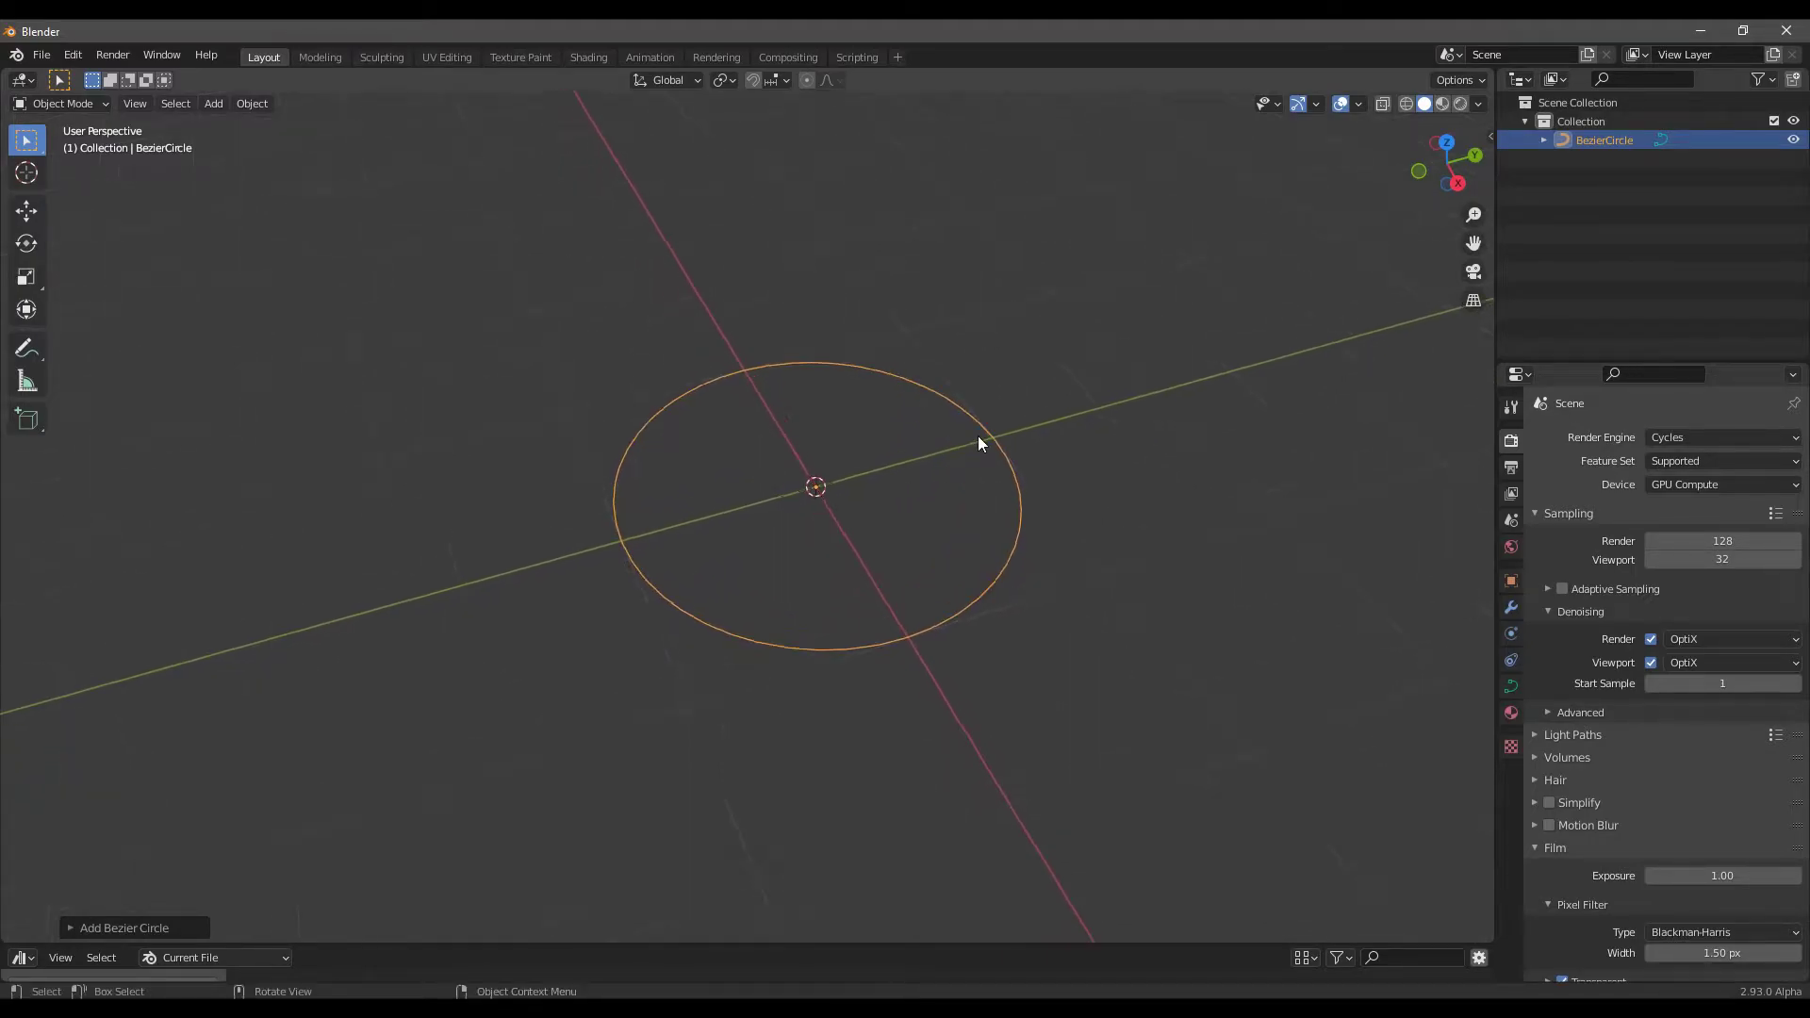
{"action": "middle_click_drag", "start_coordinate": [977, 441], "coordinate": [970, 456]}
{"action": "key", "text": "shift+a"}
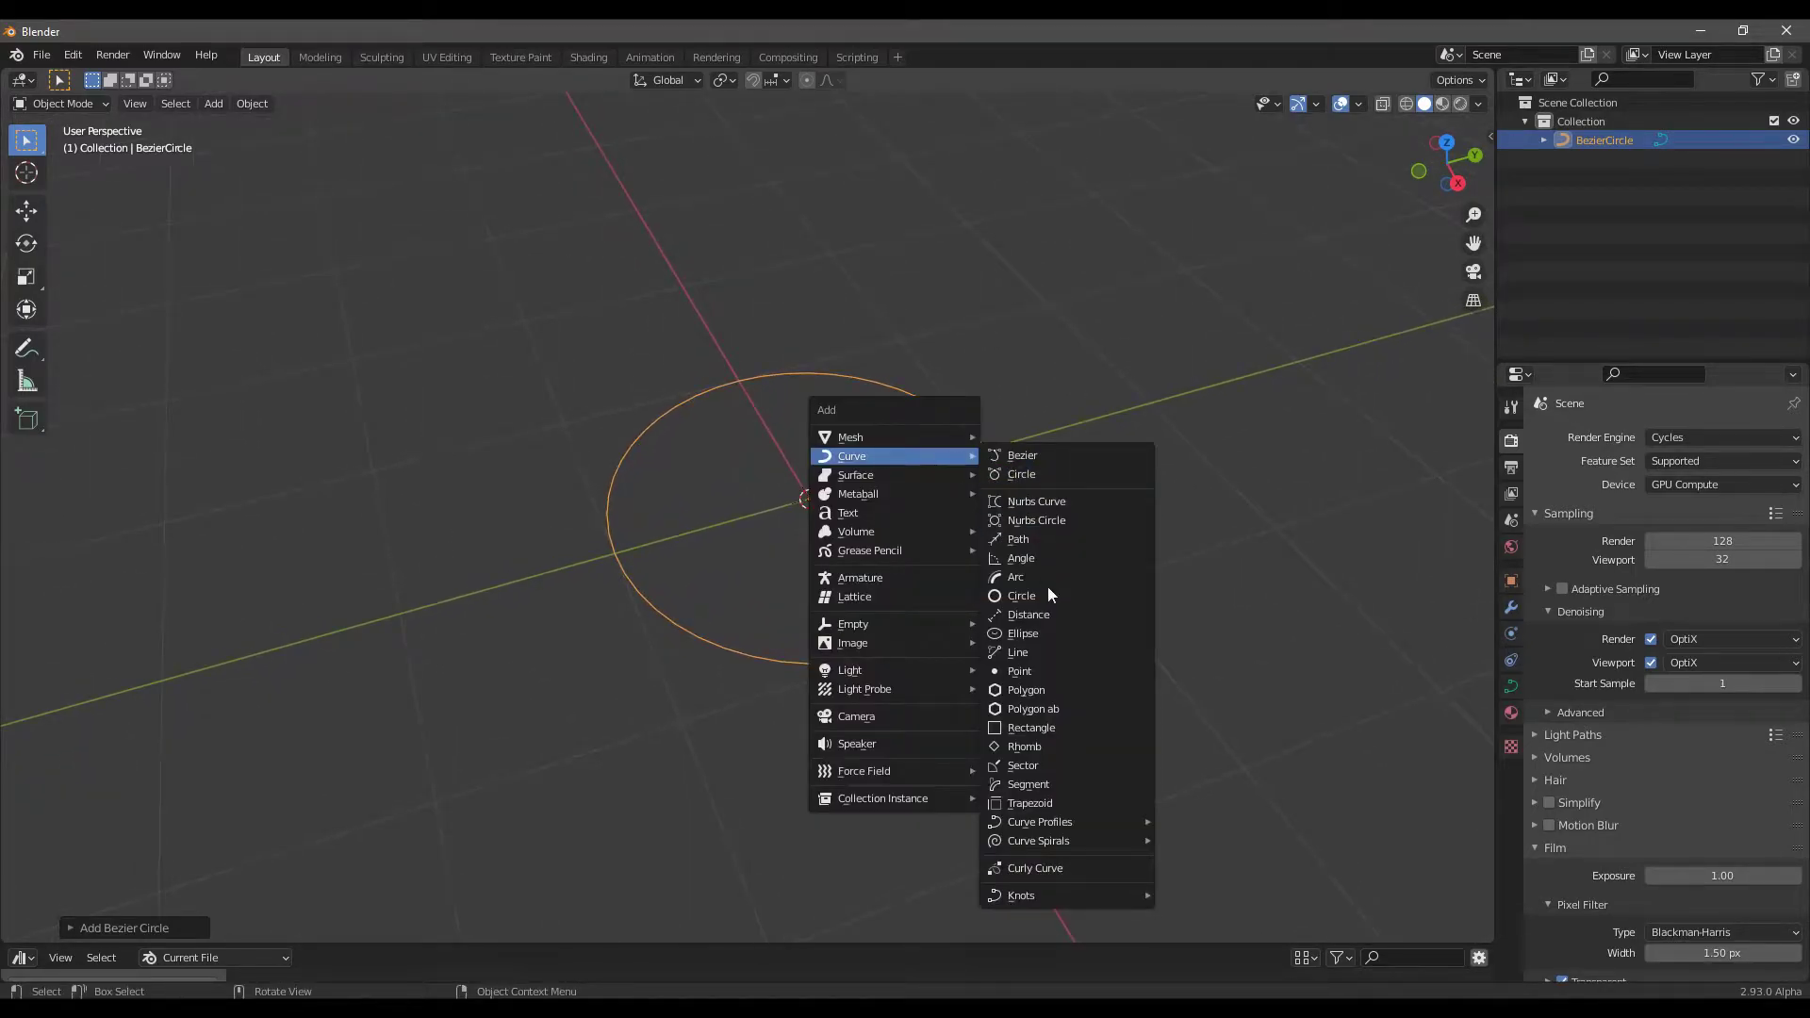
Add an Archimedean spiral curve and raise its height to about 1.08
{"action": "mouse_move", "coordinate": [1044, 837]}
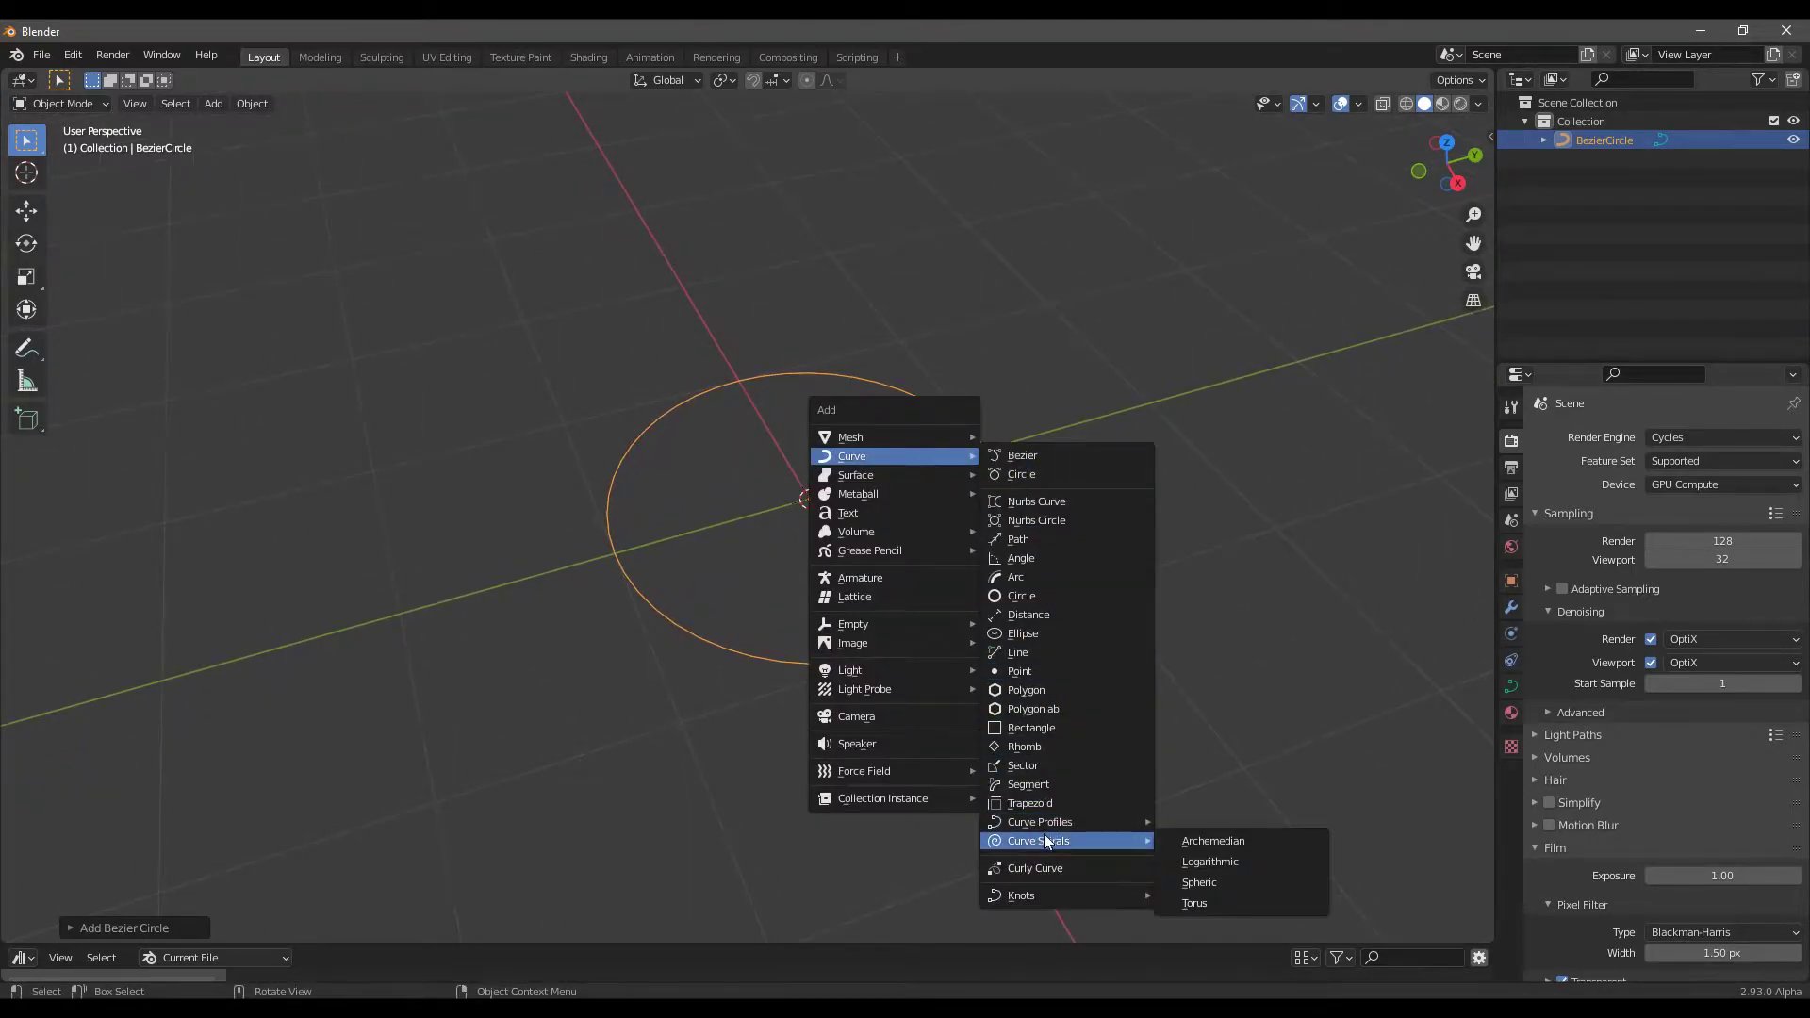
{"action": "left_click", "coordinate": [1185, 840]}
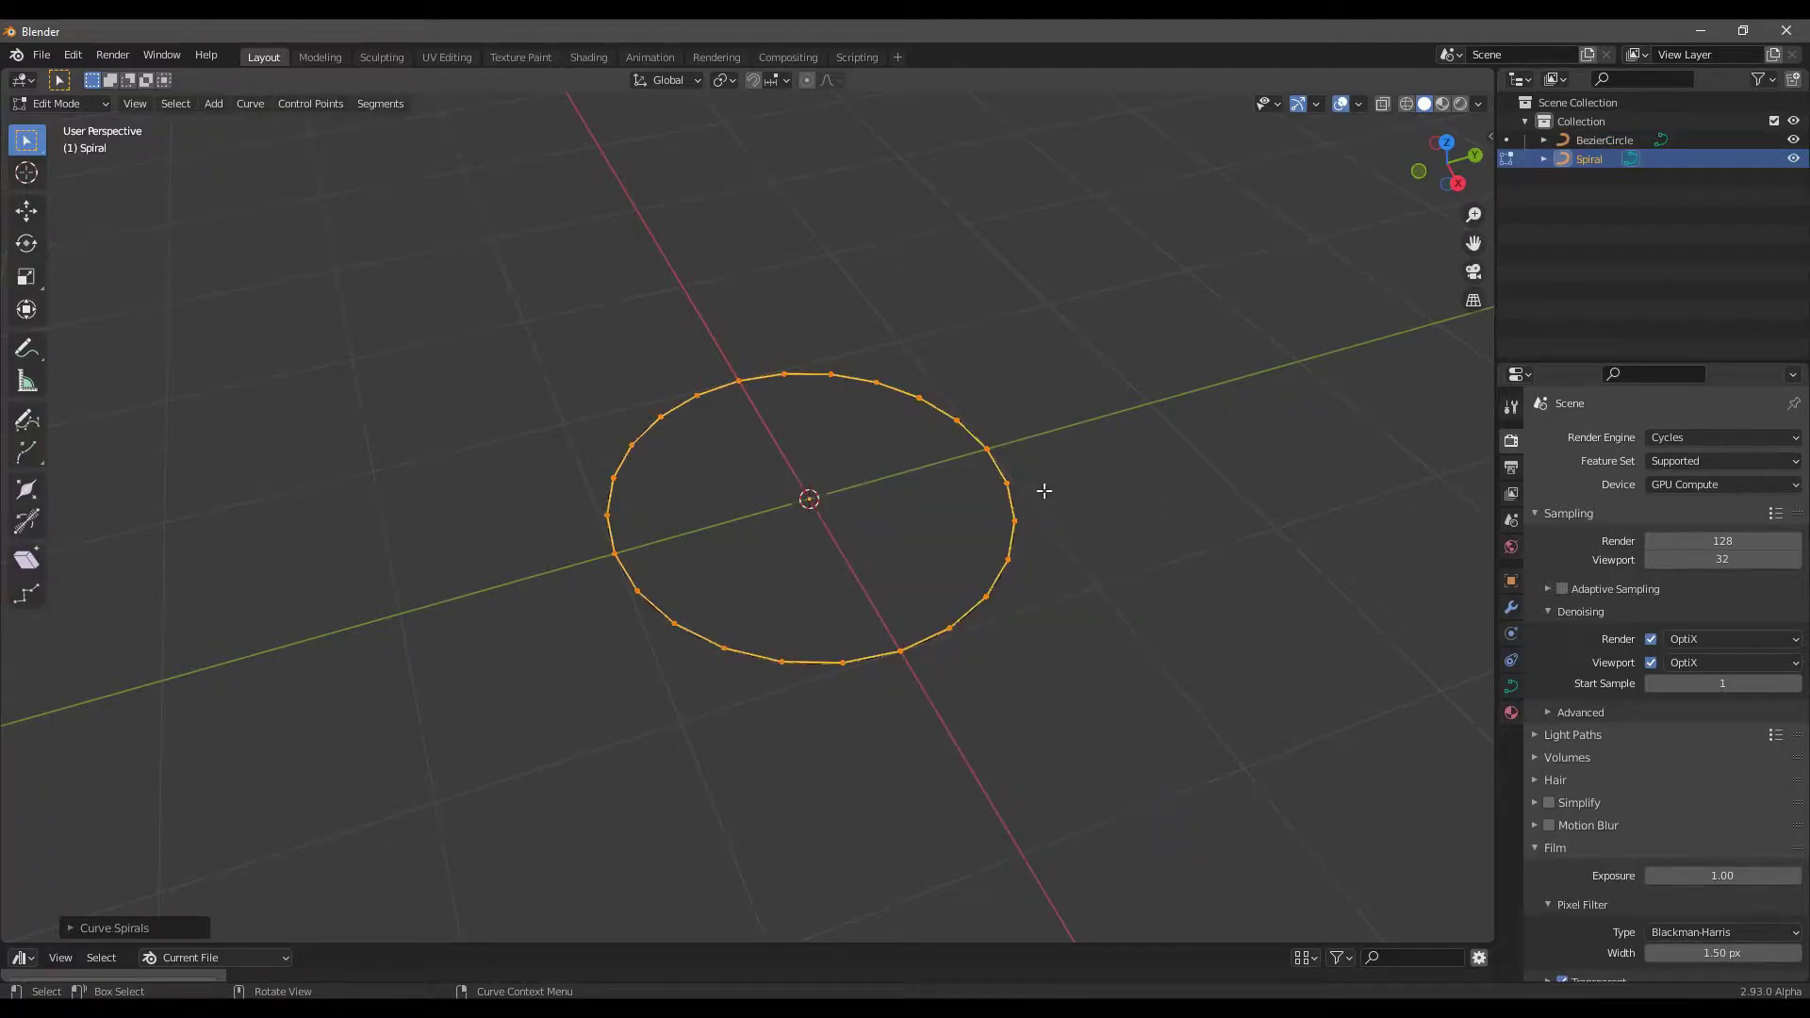
{"action": "left_click", "coordinate": [75, 927]}
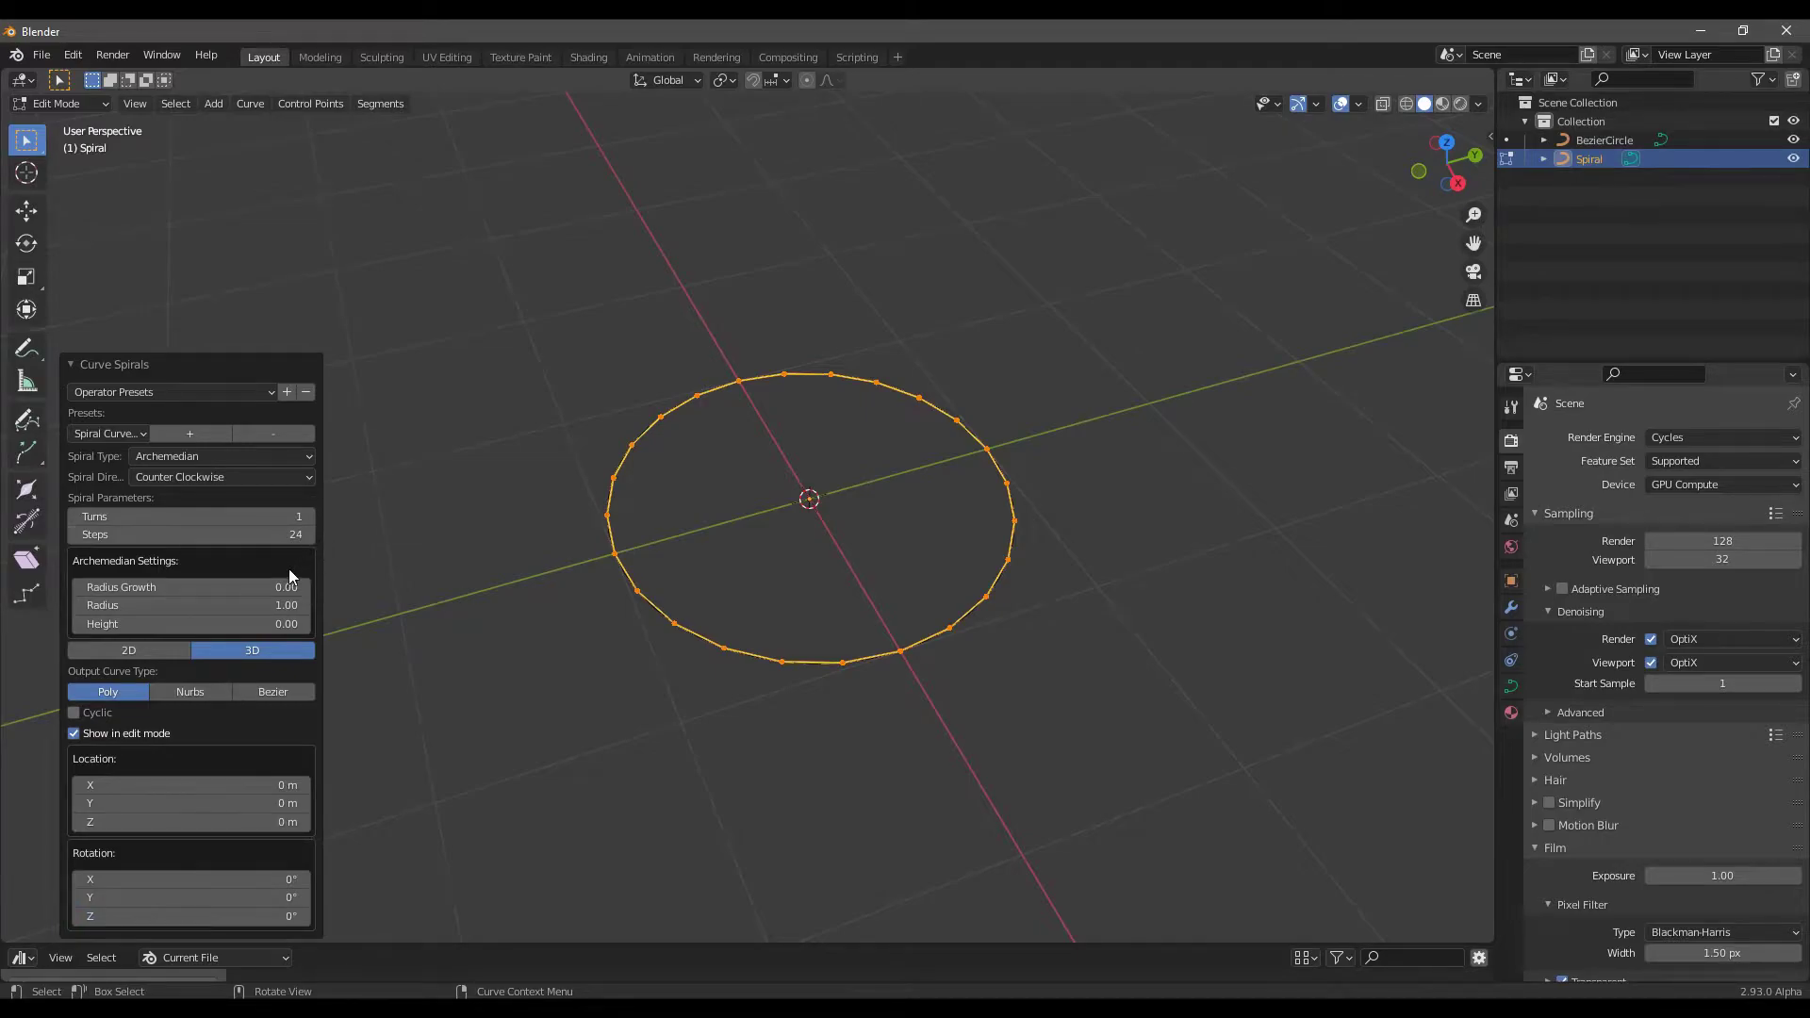
{"action": "left_click_drag", "start_coordinate": [201, 623], "coordinate": [236, 617]}
{"action": "middle_click_drag", "start_coordinate": [695, 537], "coordinate": [529, 504]}
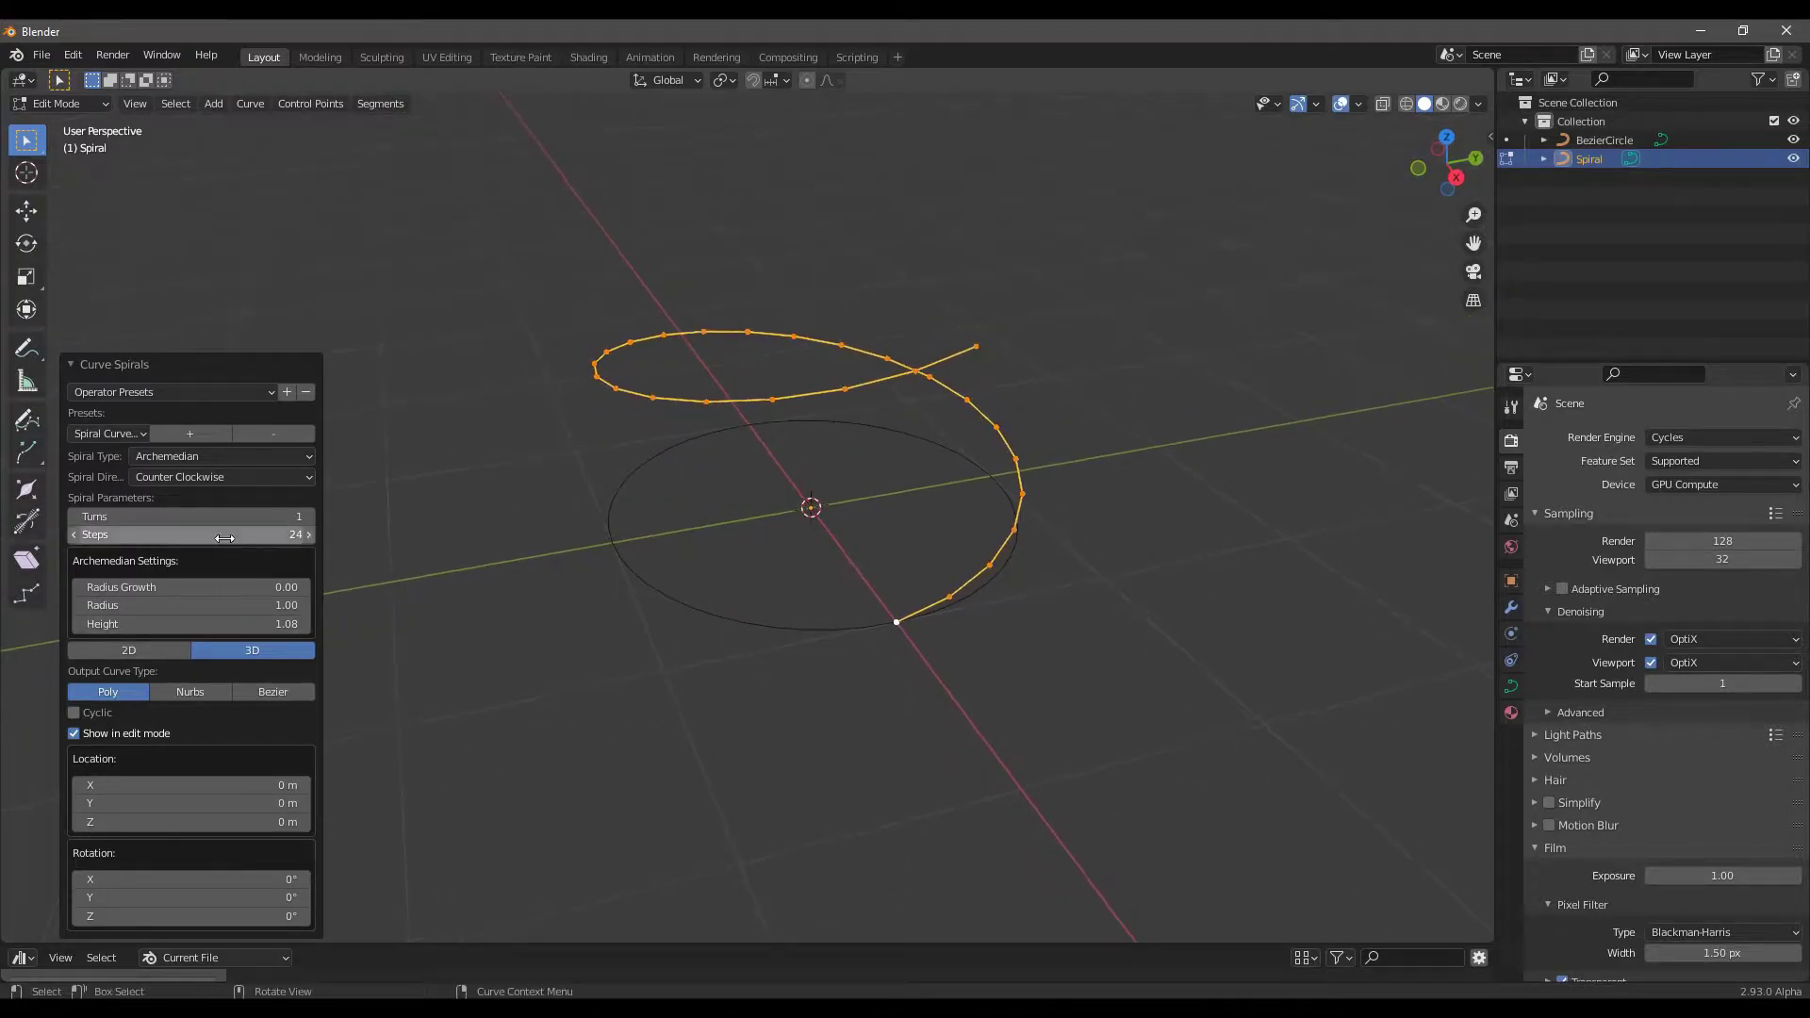
Set the spiral's radius growth to 0.00 and narrow its radius
{"action": "left_click_drag", "start_coordinate": [215, 587], "coordinate": [197, 586]}
{"action": "left_click", "coordinate": [197, 587]}
{"action": "type", "text": "0"}
{"action": "key", "text": "Return"}
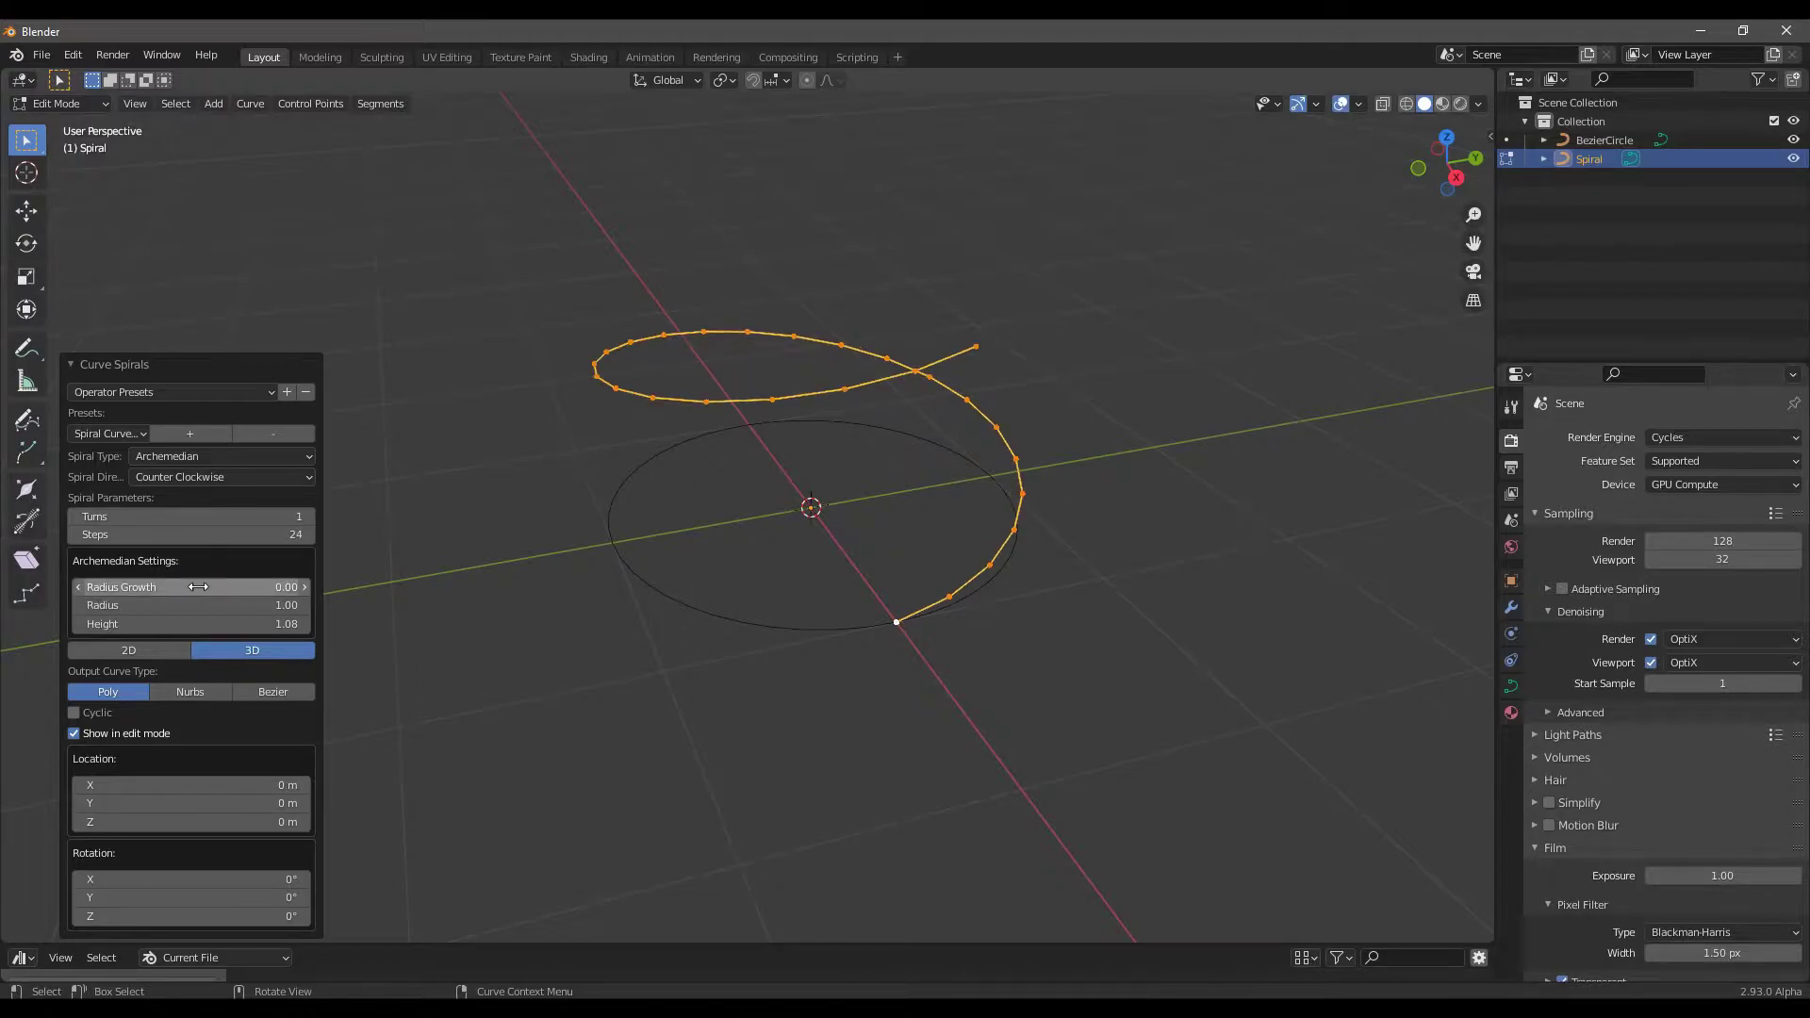
{"action": "mouse_move", "coordinate": [137, 605]}
{"action": "left_mouse_down"}
{"action": "mouse_move", "coordinate": [104, 605]}
{"action": "mouse_move", "coordinate": [174, 624]}
{"action": "mouse_move", "coordinate": [151, 624]}
{"action": "left_mouse_up"}
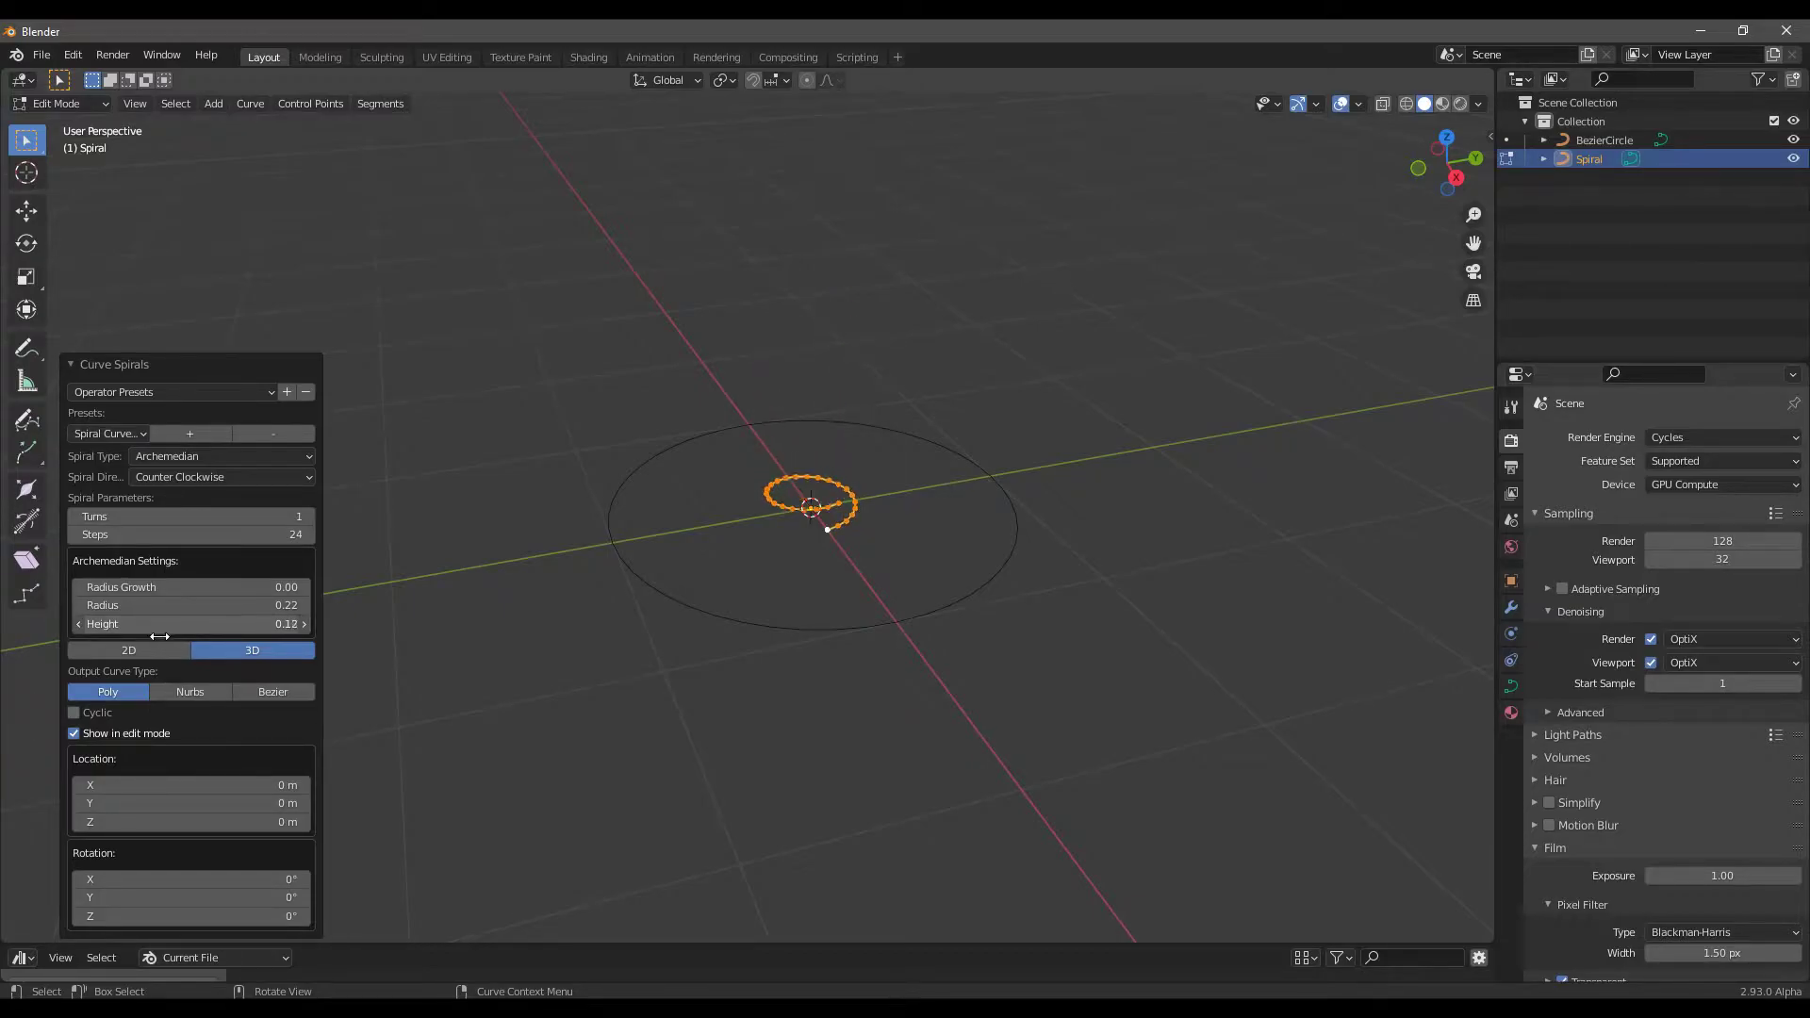
{"action": "scroll", "coordinate": [868, 562], "scroll_direction": "up", "scroll_amount": 3}
{"action": "middle_click_drag", "start_coordinate": [868, 562], "coordinate": [836, 614]}
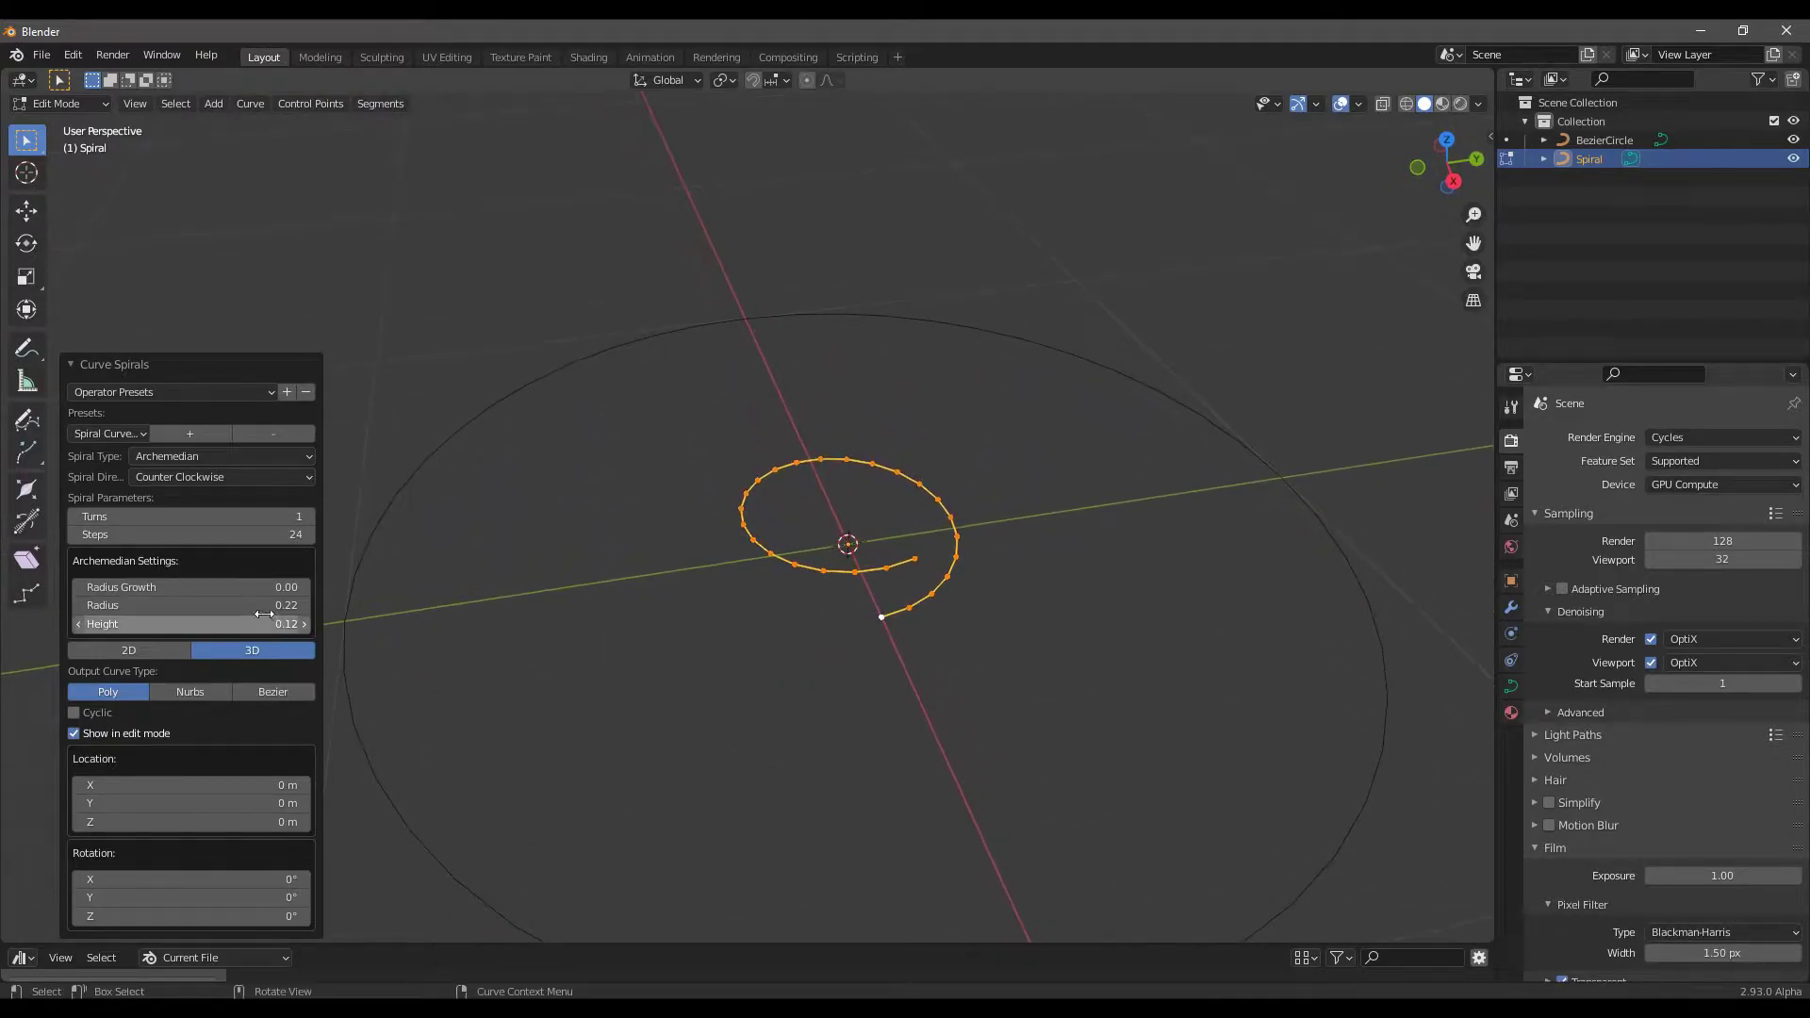
Give the spiral 100 turns to form a tall helix
{"action": "left_click", "coordinate": [174, 517]}
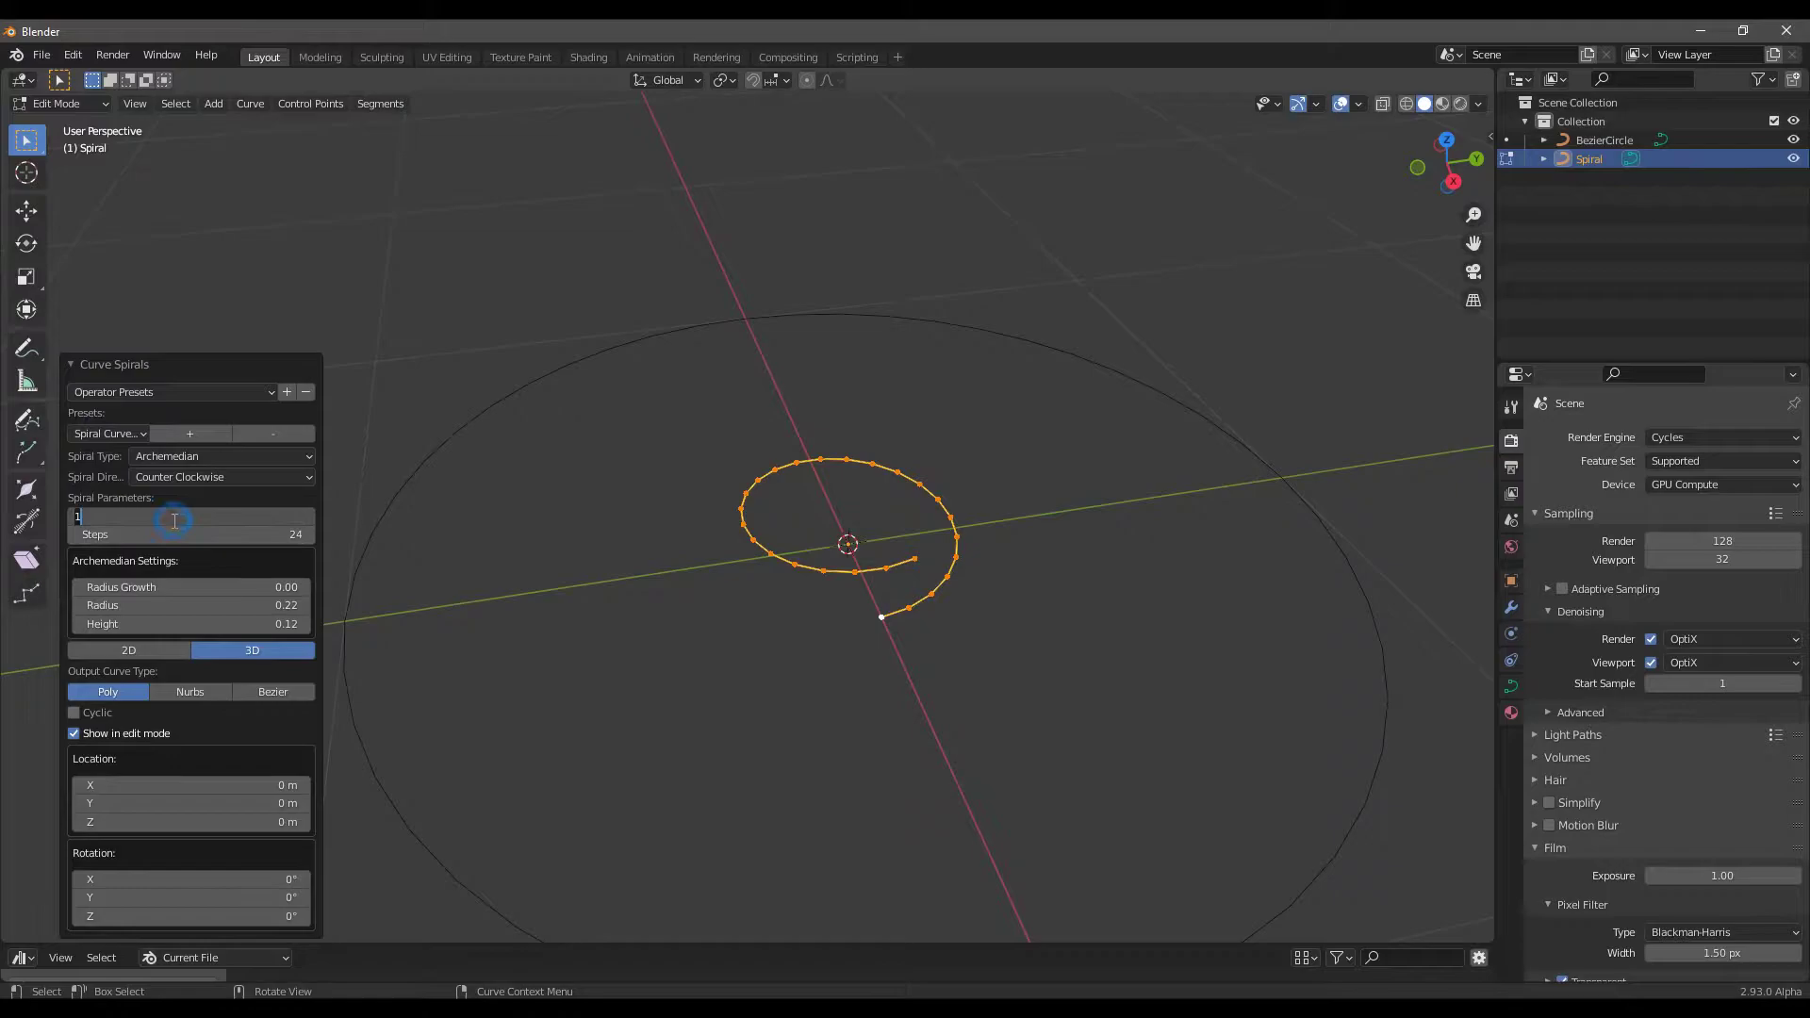
{"action": "type", "text": "100"}
{"action": "key", "text": "Return"}
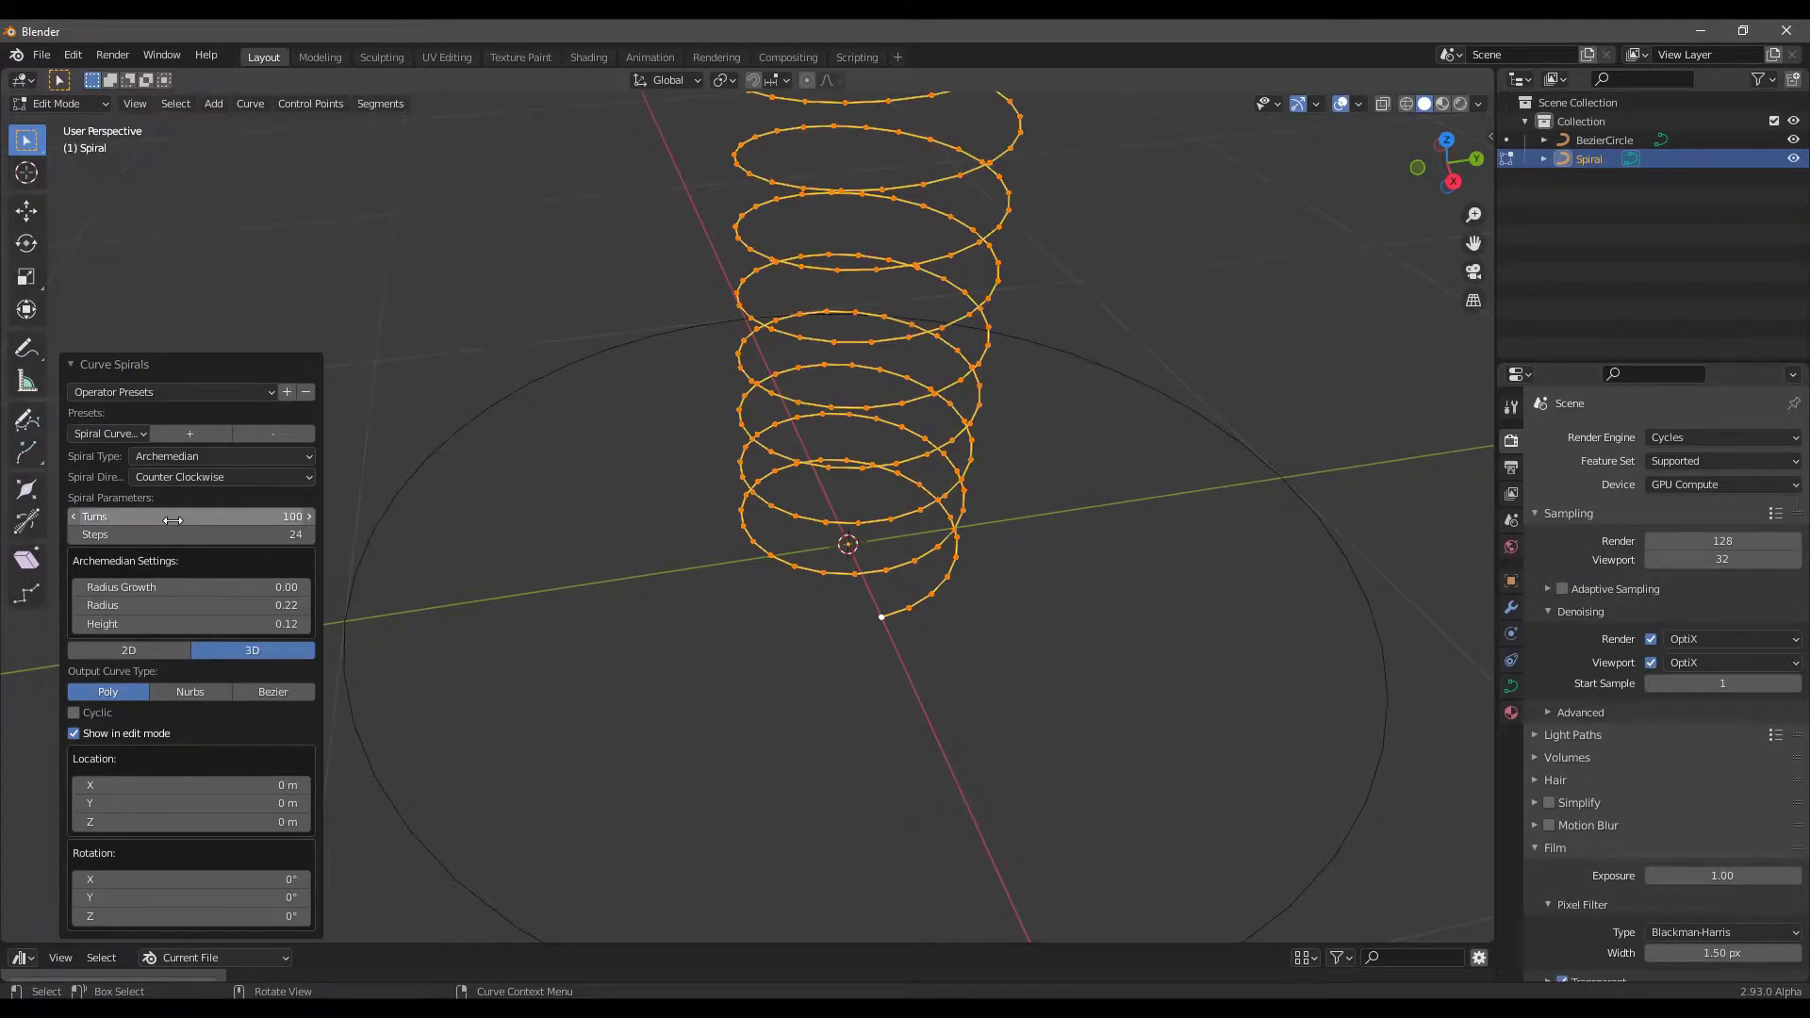
{"action": "scroll", "coordinate": [626, 412], "scroll_direction": "down", "scroll_amount": 6}
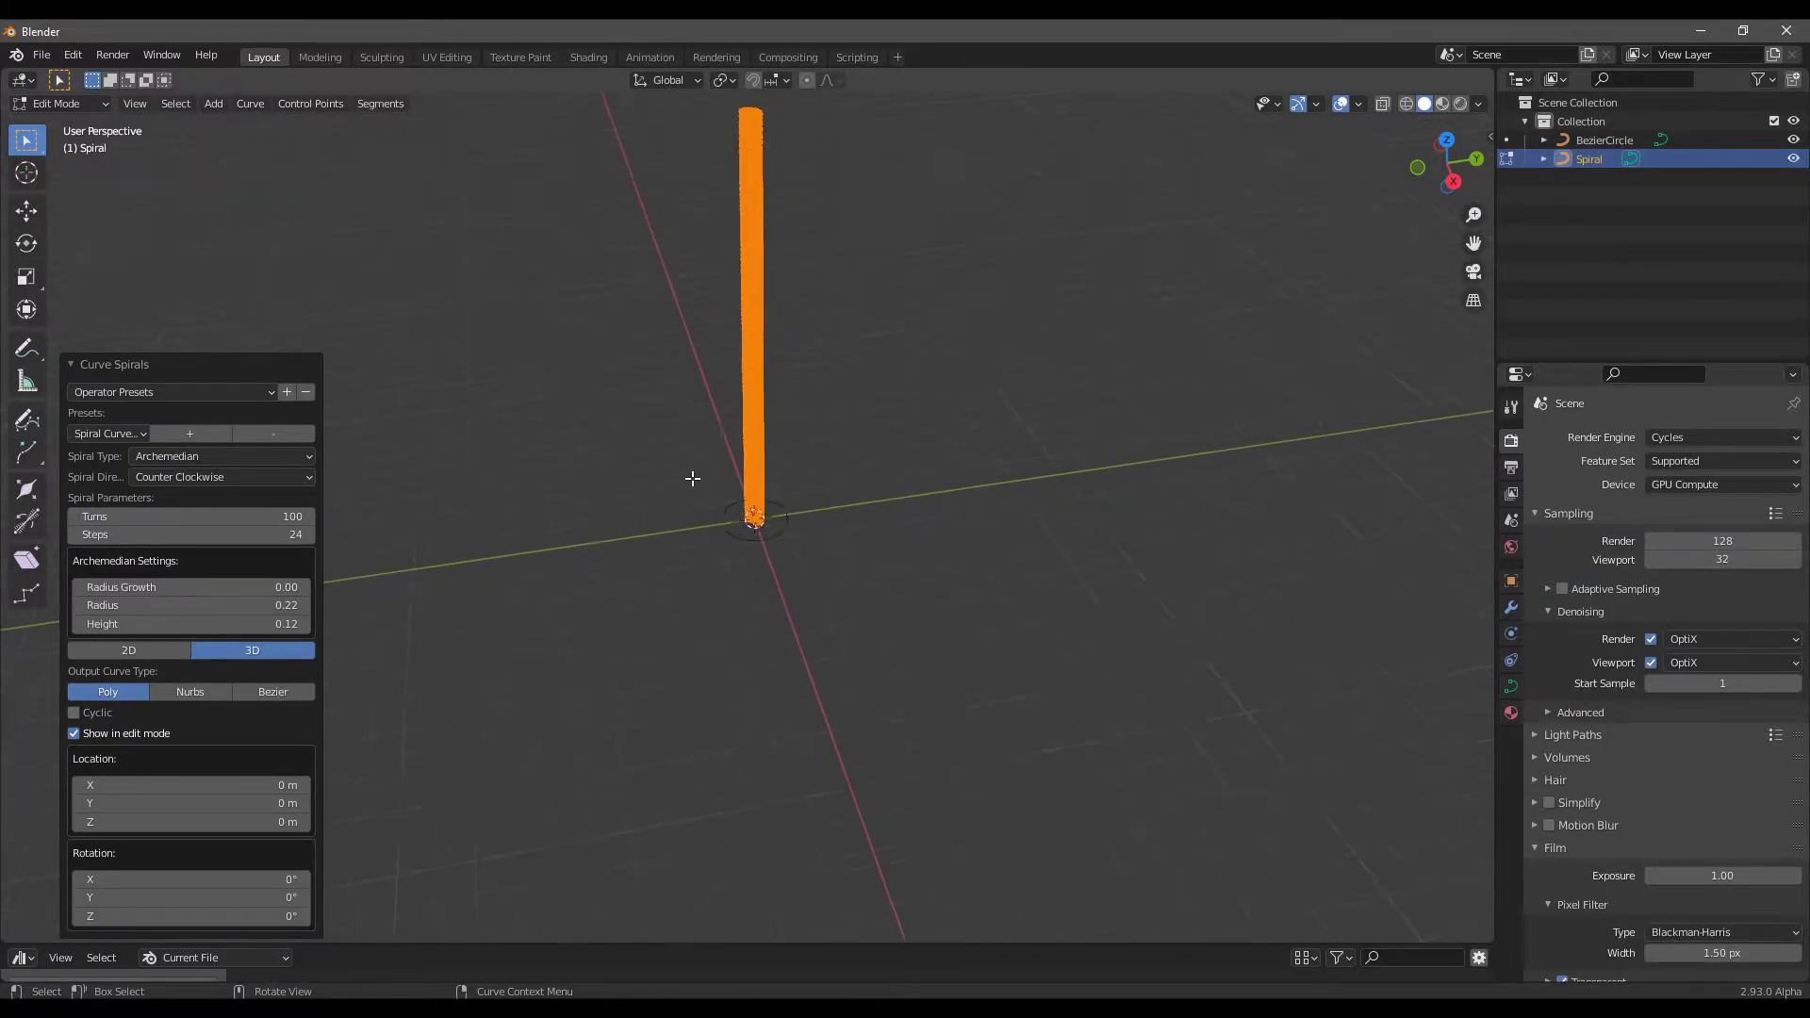
{"action": "scroll", "coordinate": [679, 478], "scroll_direction": "up", "scroll_amount": 4}
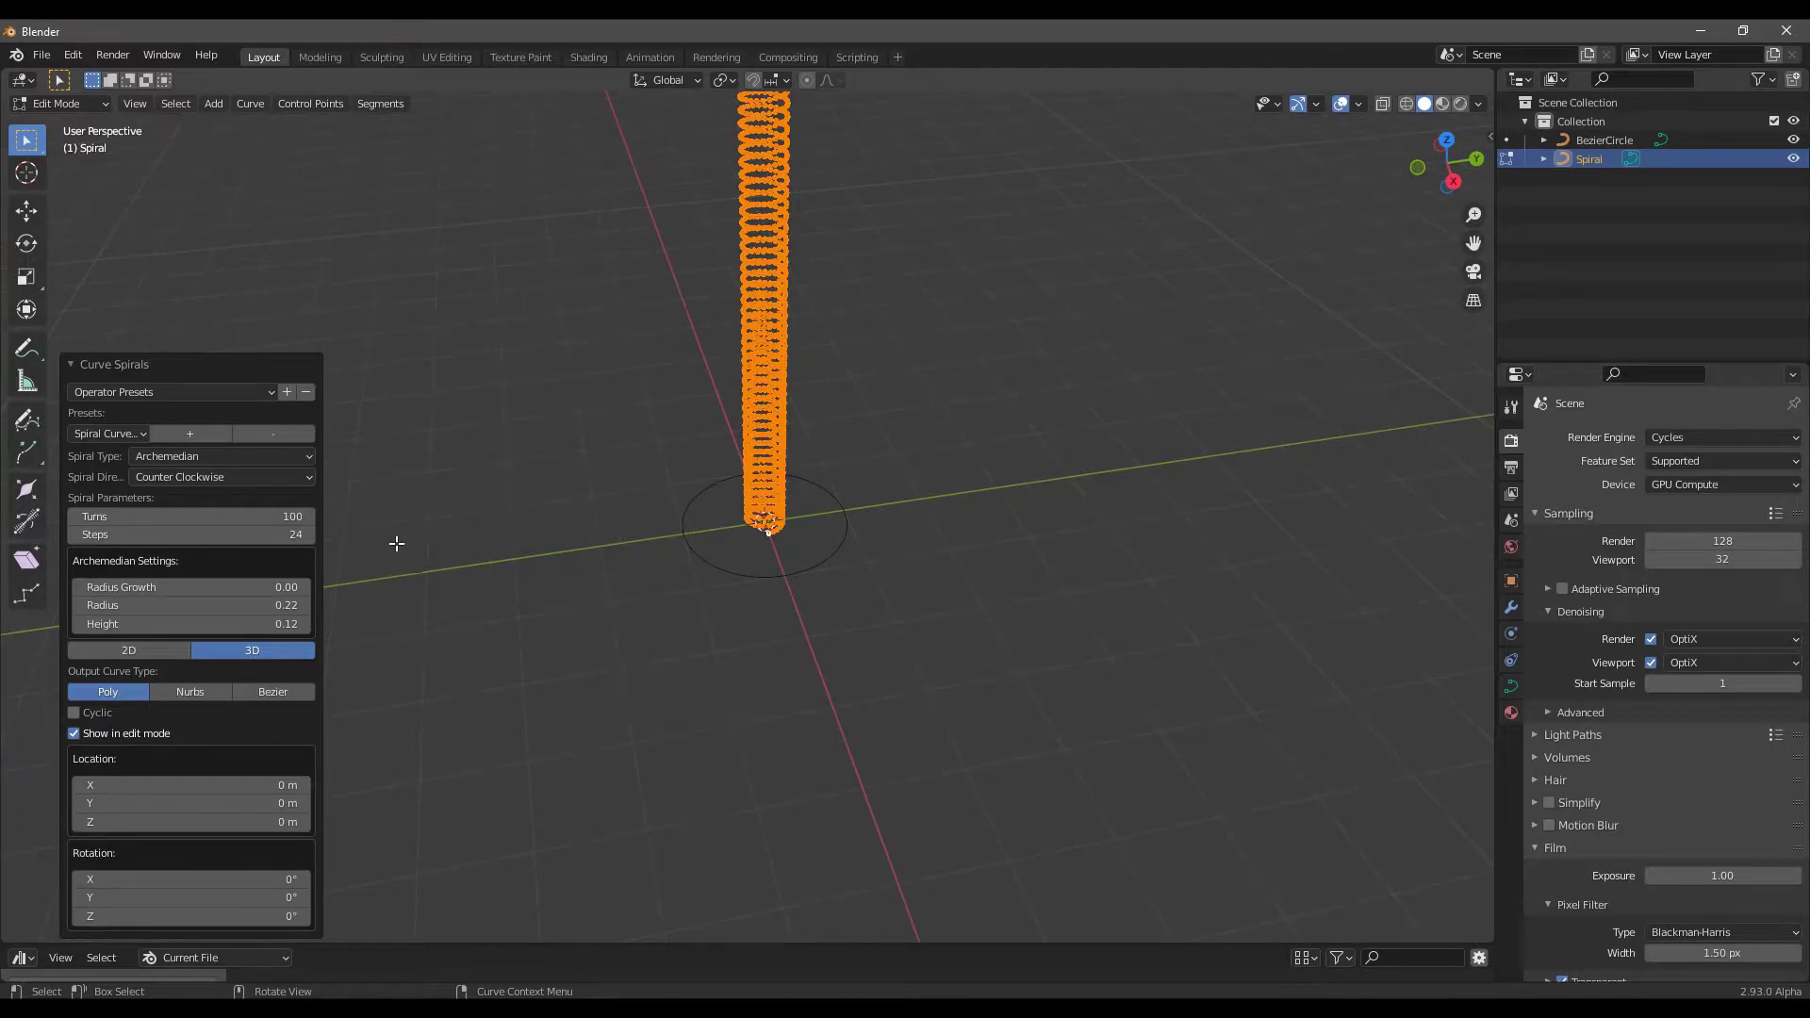
{"action": "scroll", "coordinate": [396, 544], "scroll_direction": "up", "scroll_amount": 3}
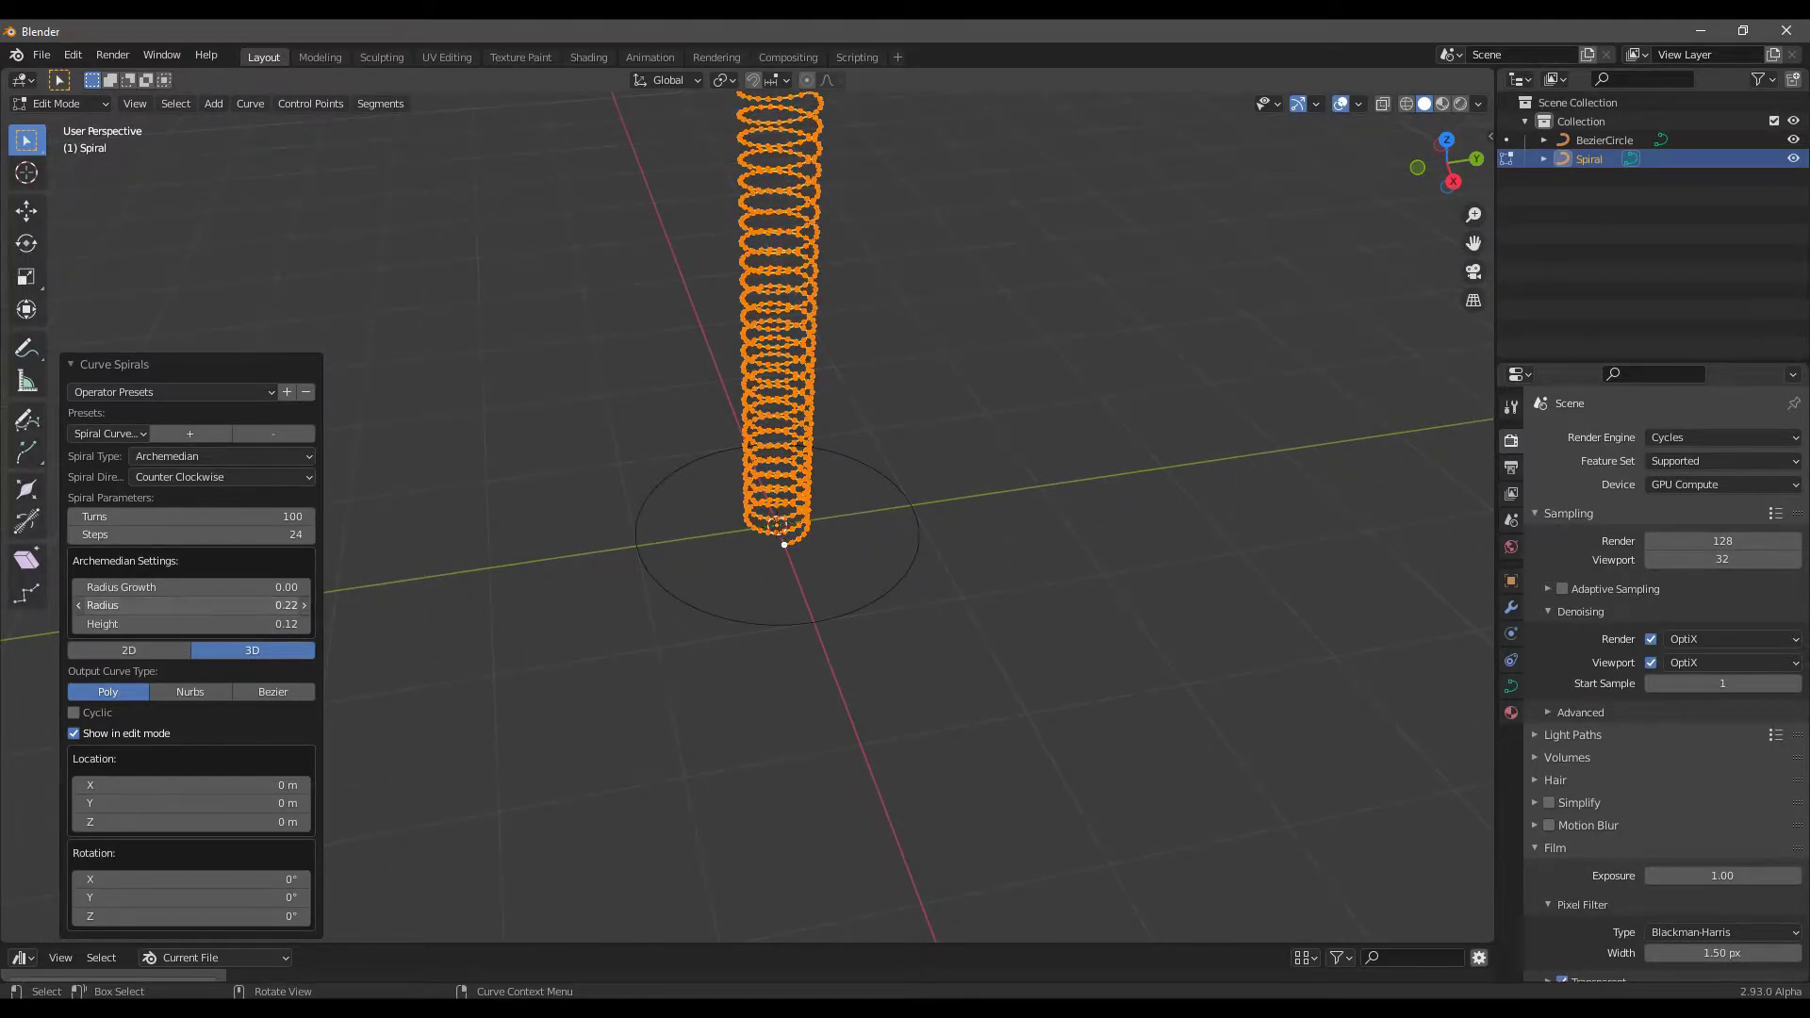
Set the spiral radius to 0.10 and height to 0.06 for tightly packed coils
{"action": "left_click_drag", "start_coordinate": [245, 605], "coordinate": [215, 617]}
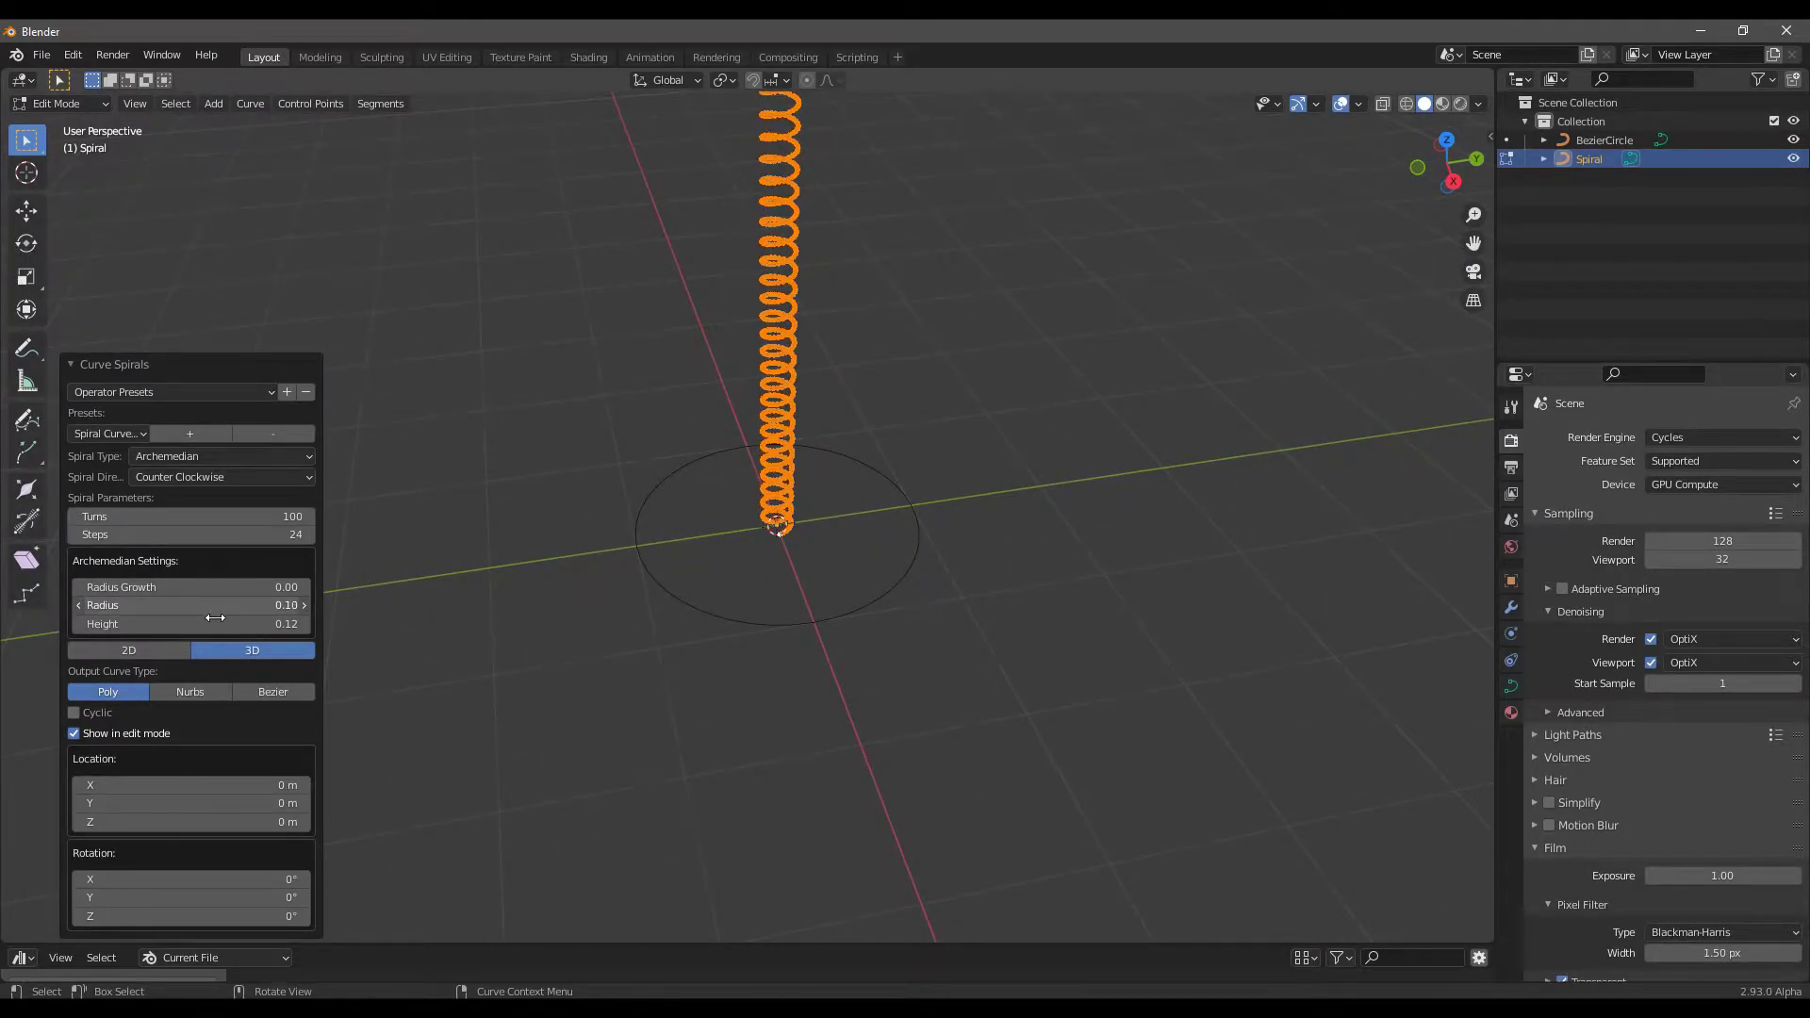
{"action": "scroll", "coordinate": [827, 562], "scroll_direction": "up", "scroll_amount": 5}
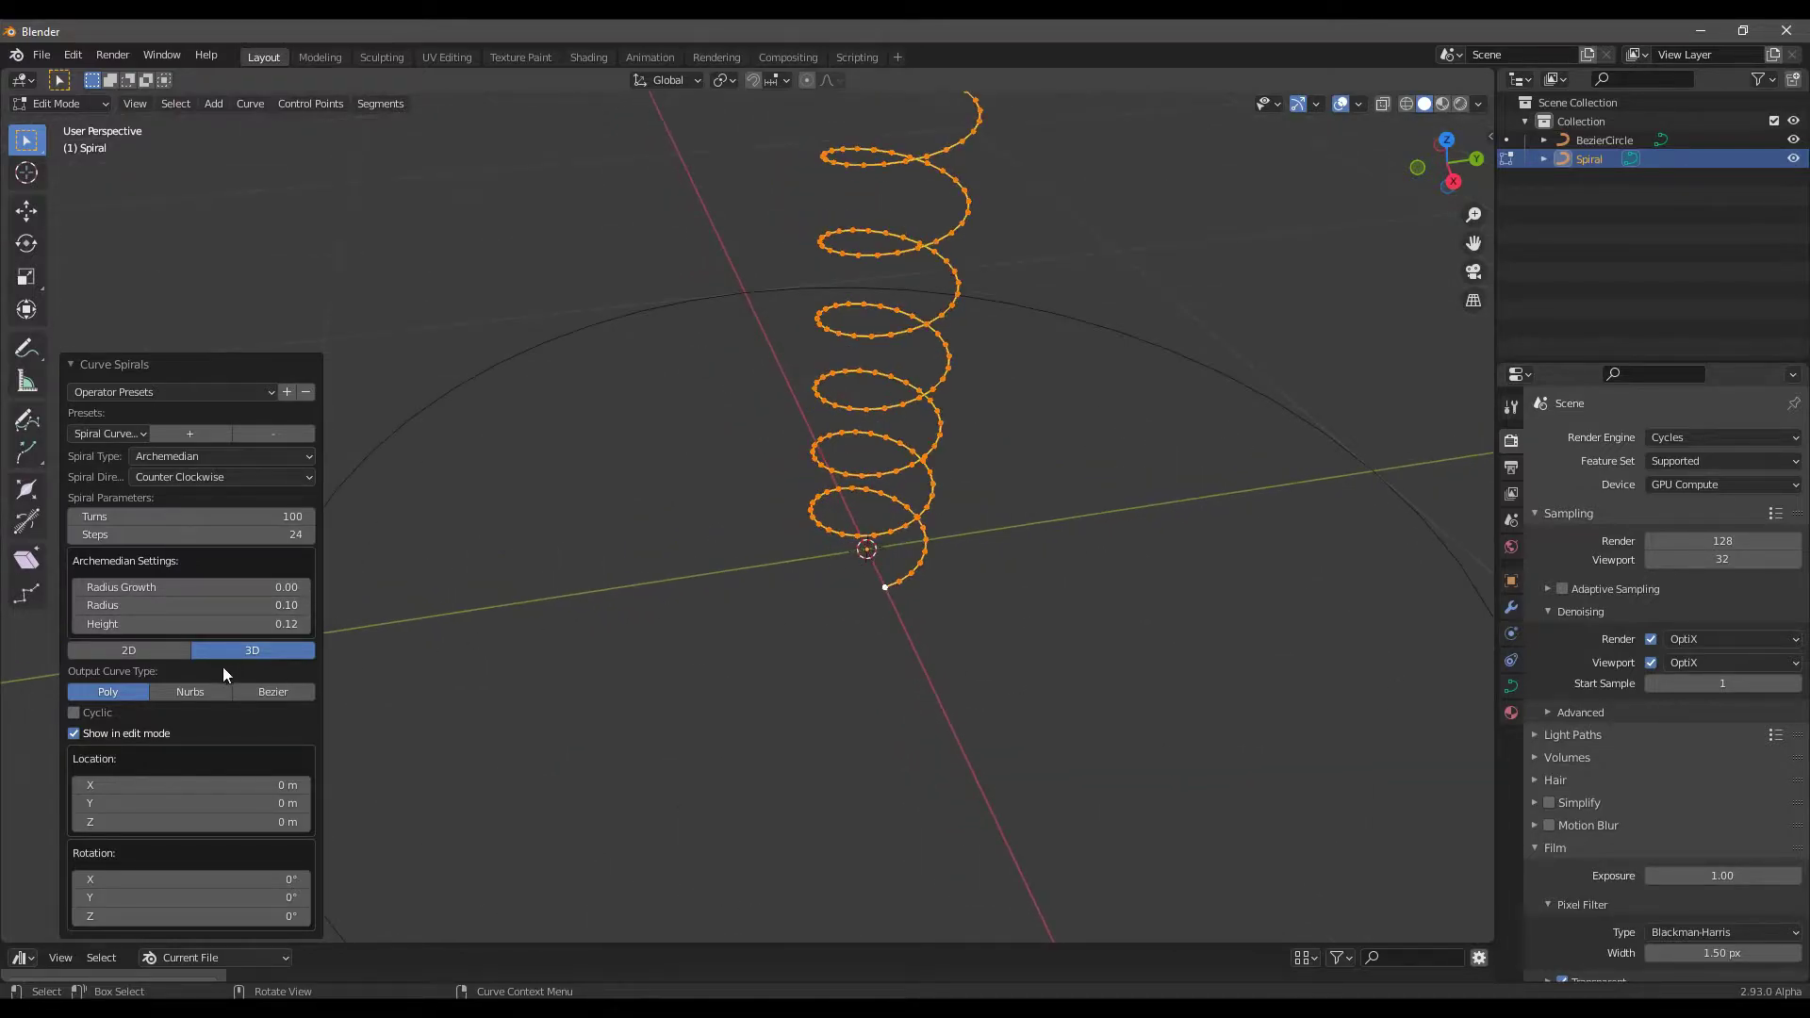
{"action": "left_click_drag", "start_coordinate": [262, 630], "coordinate": [240, 640]}
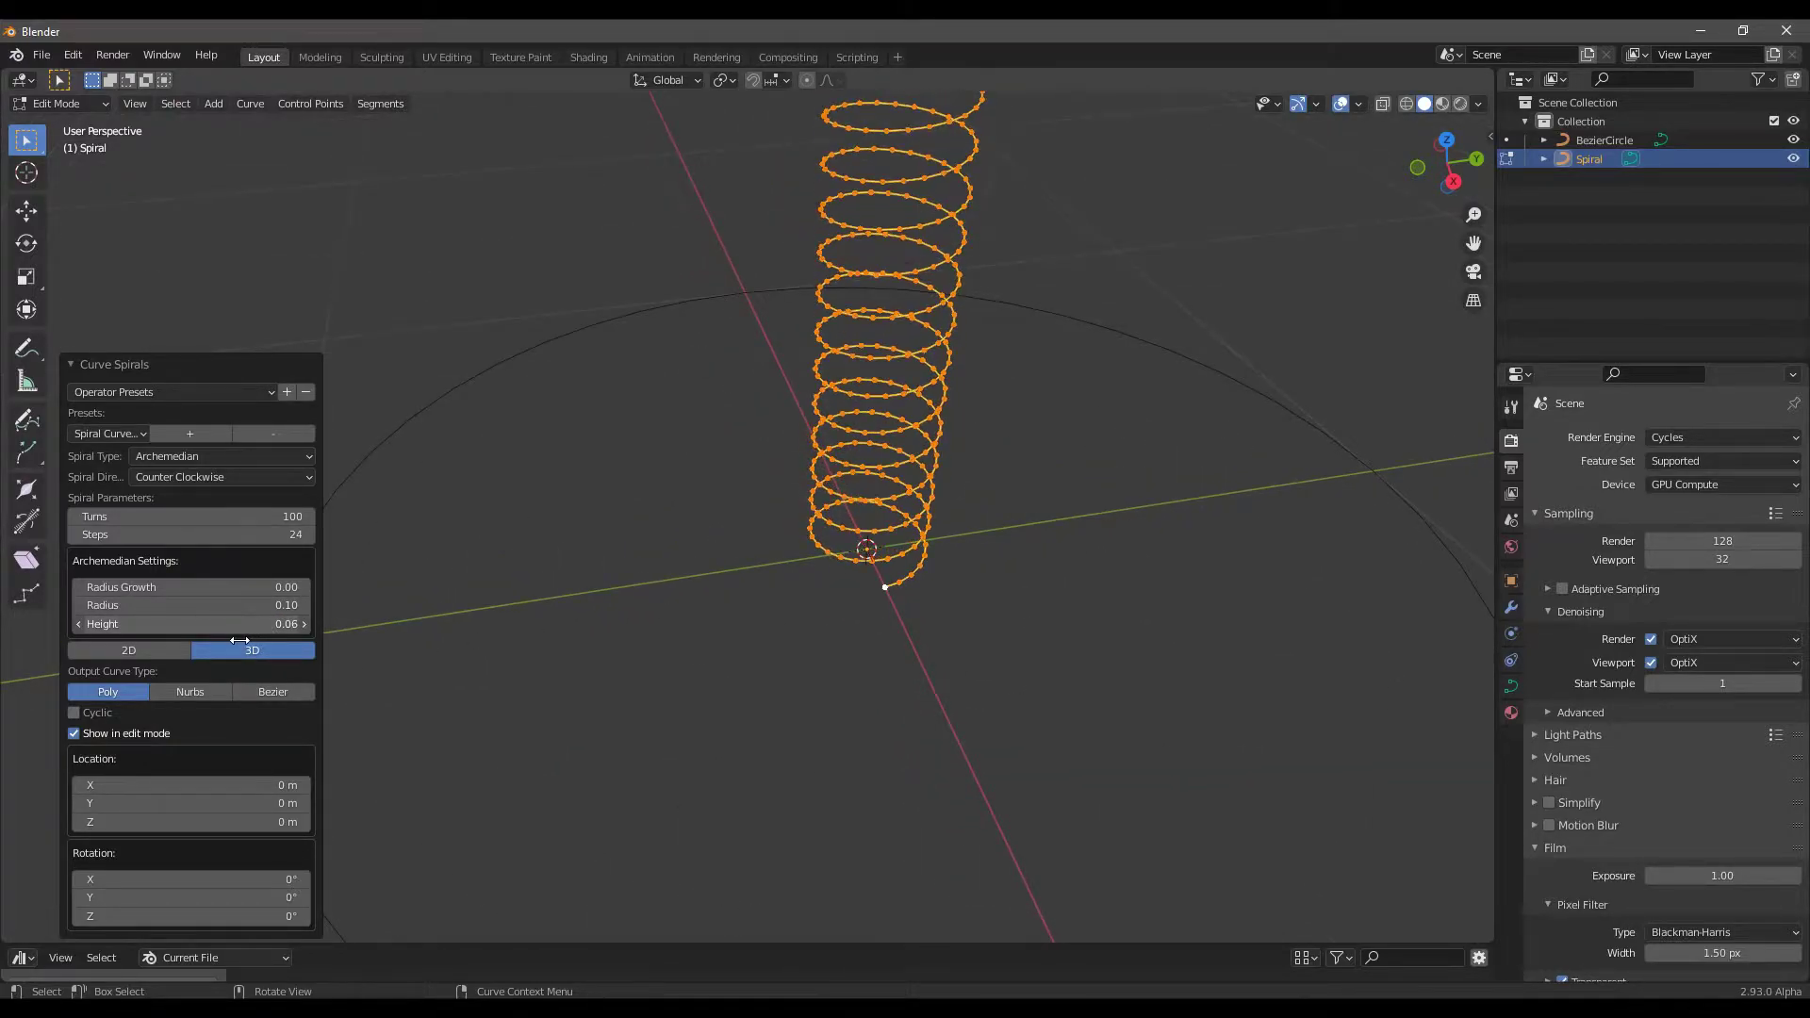
{"action": "scroll", "coordinate": [815, 496], "scroll_direction": "down", "scroll_amount": 6}
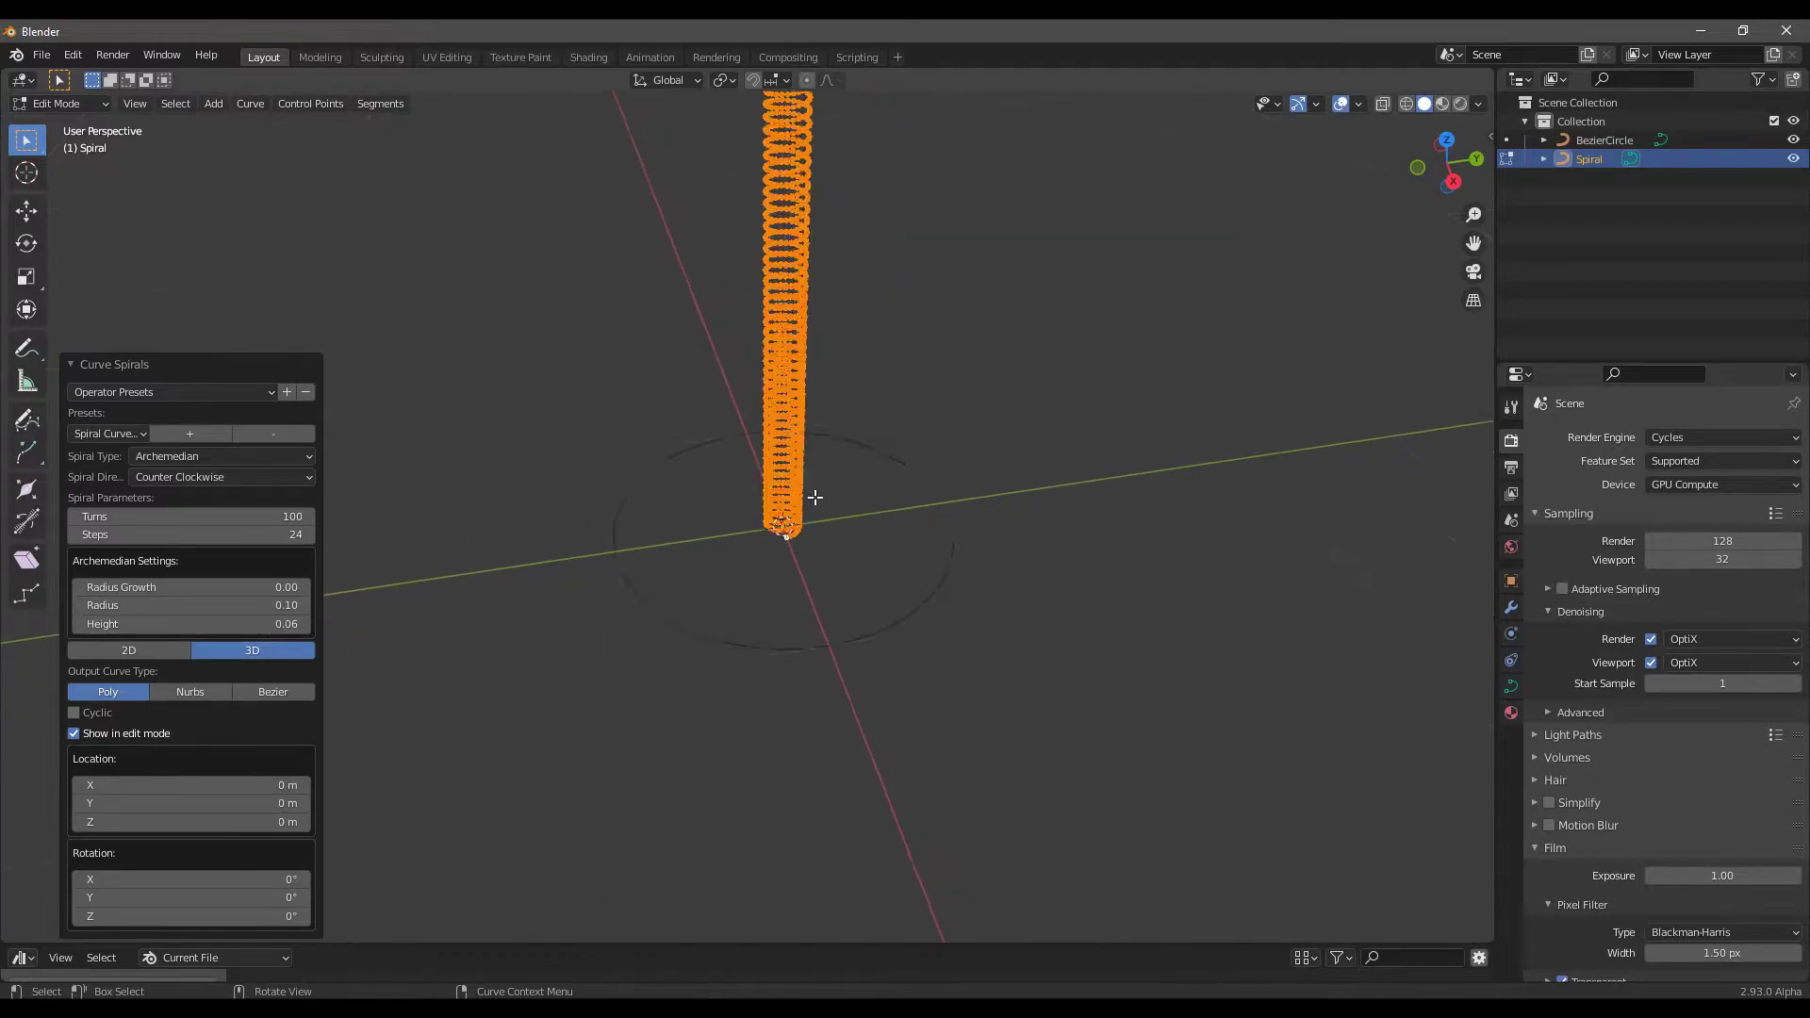
{"action": "scroll", "coordinate": [814, 497], "scroll_direction": "down", "scroll_amount": 3}
{"action": "scroll", "coordinate": [820, 501], "scroll_direction": "up", "scroll_amount": 4}
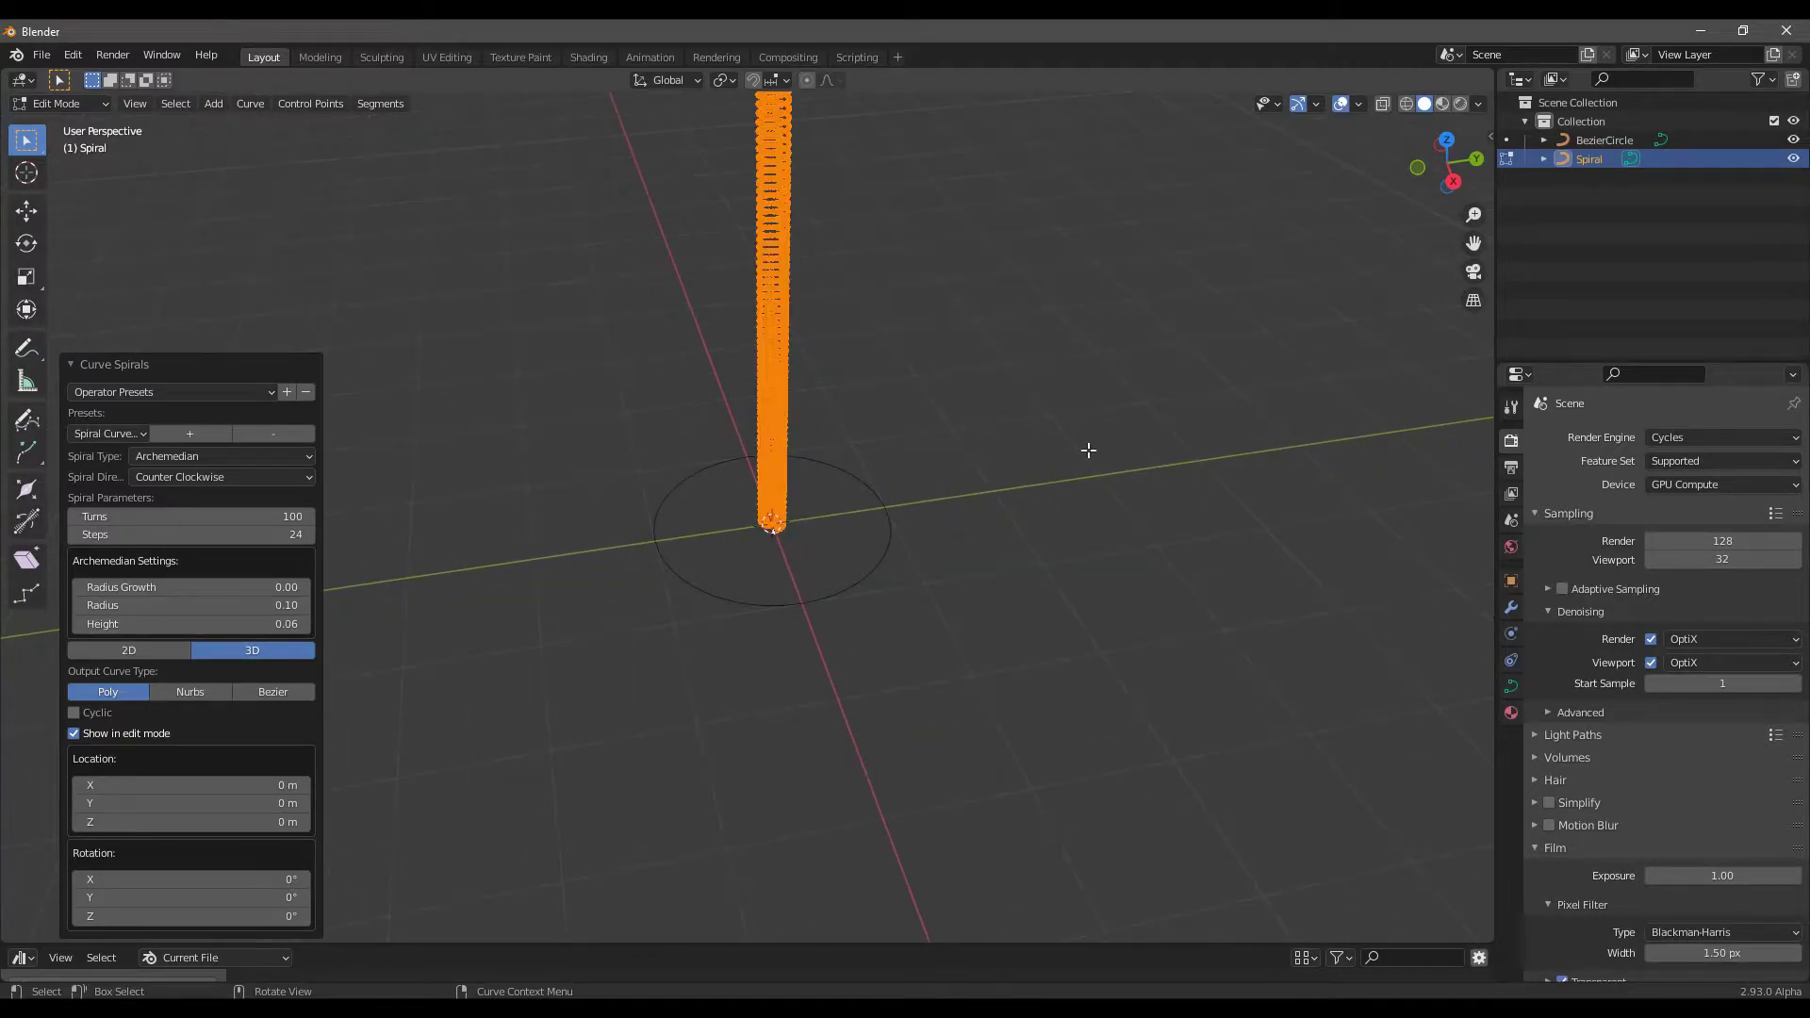
Add a Curve modifier to the spiral with BezierCircle as its curve object
{"action": "left_click", "coordinate": [1512, 609]}
{"action": "left_click", "coordinate": [1572, 439]}
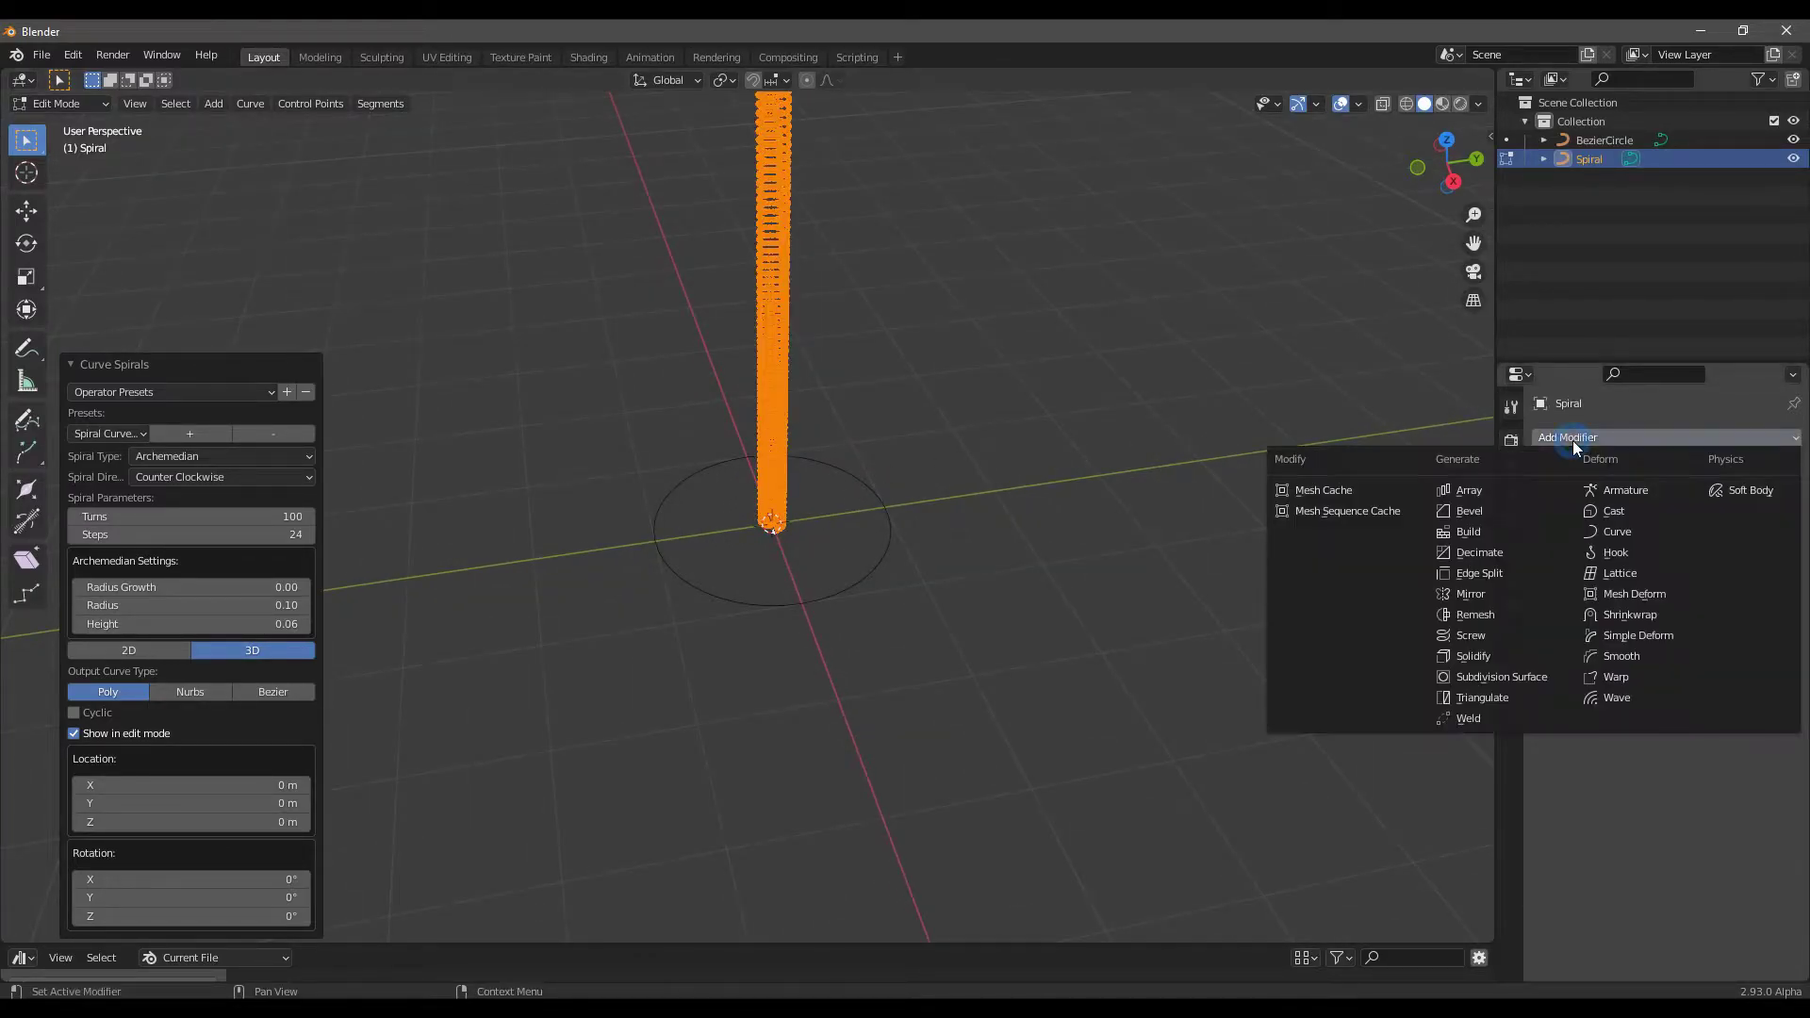
{"action": "left_click", "coordinate": [1612, 534]}
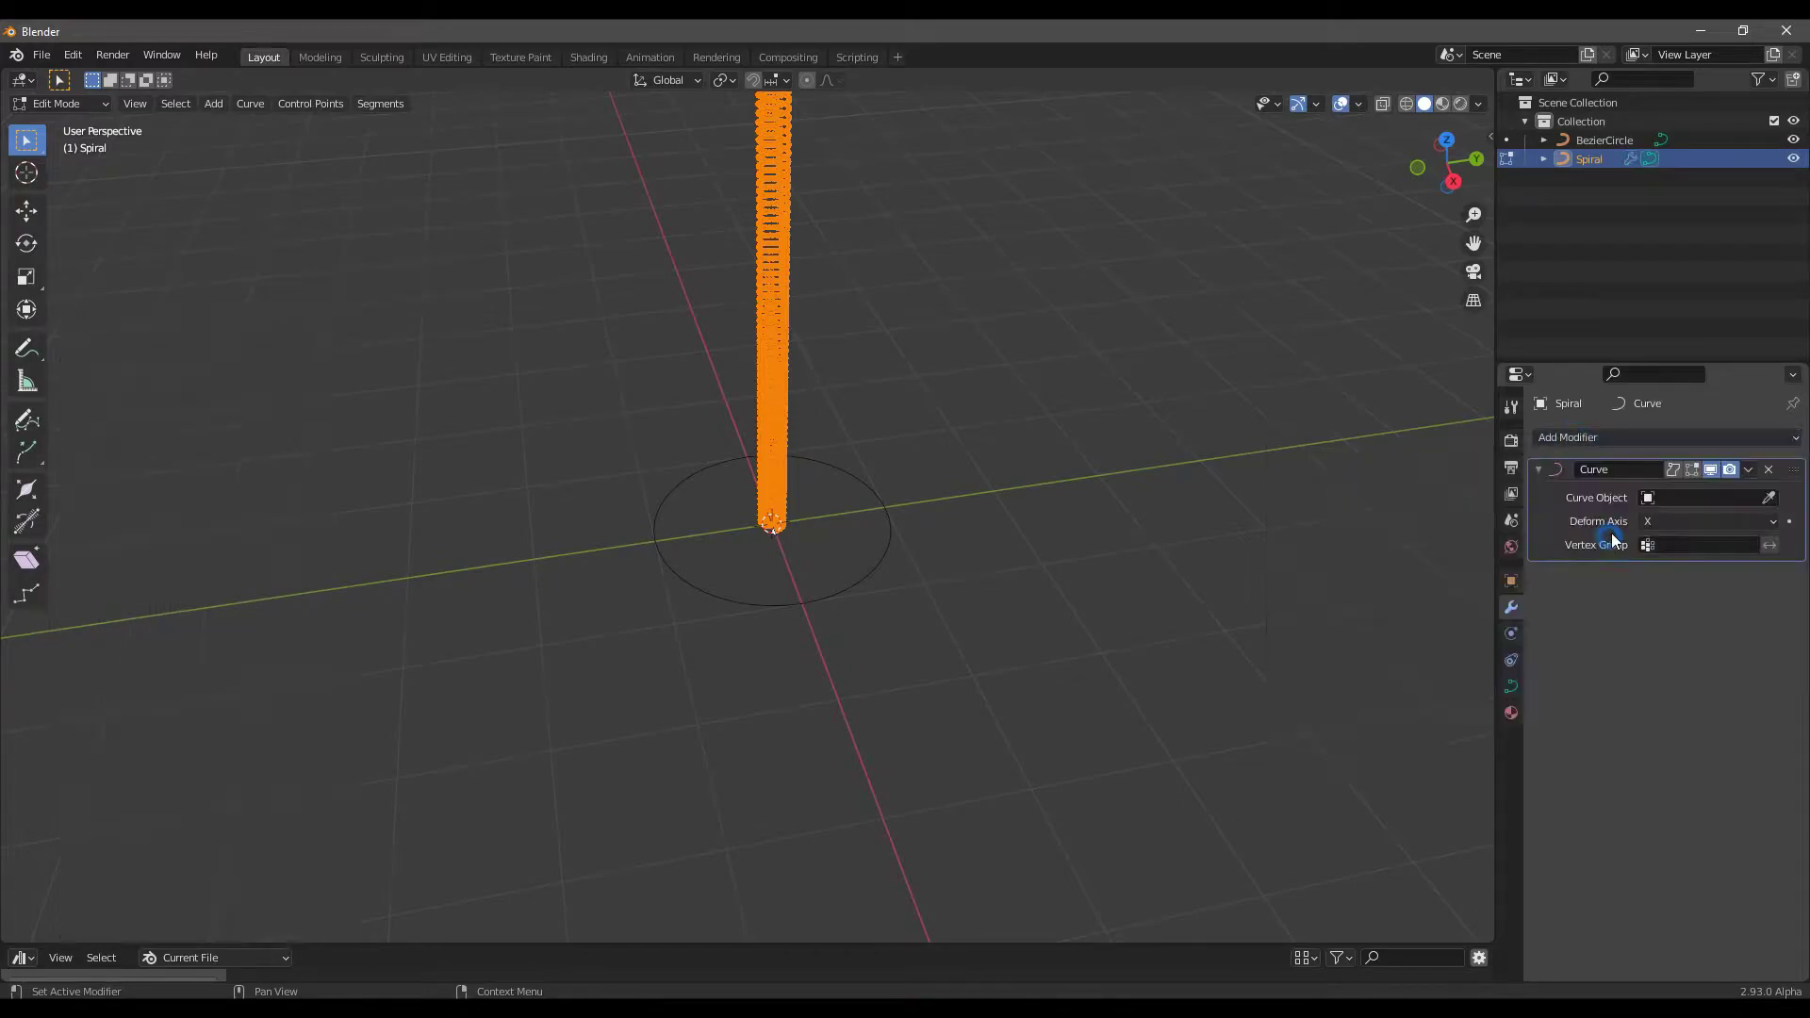
{"action": "left_click", "coordinate": [1760, 498]}
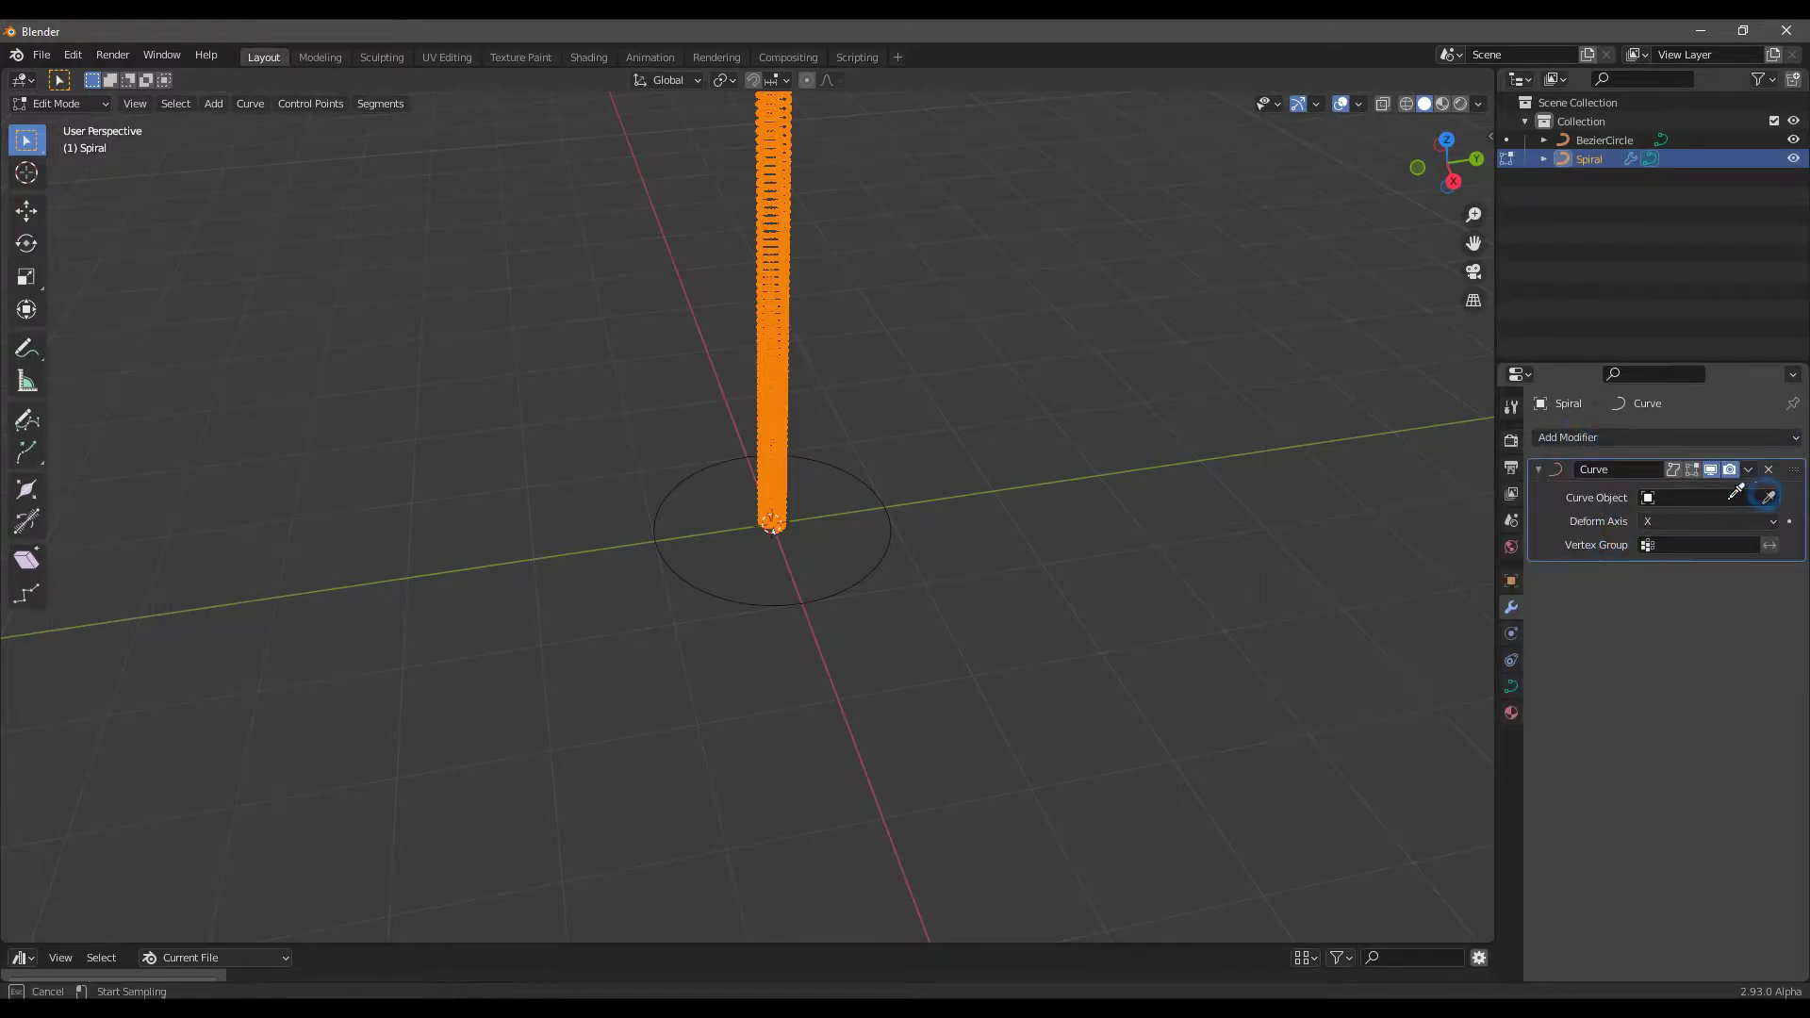
{"action": "left_click", "coordinate": [887, 545]}
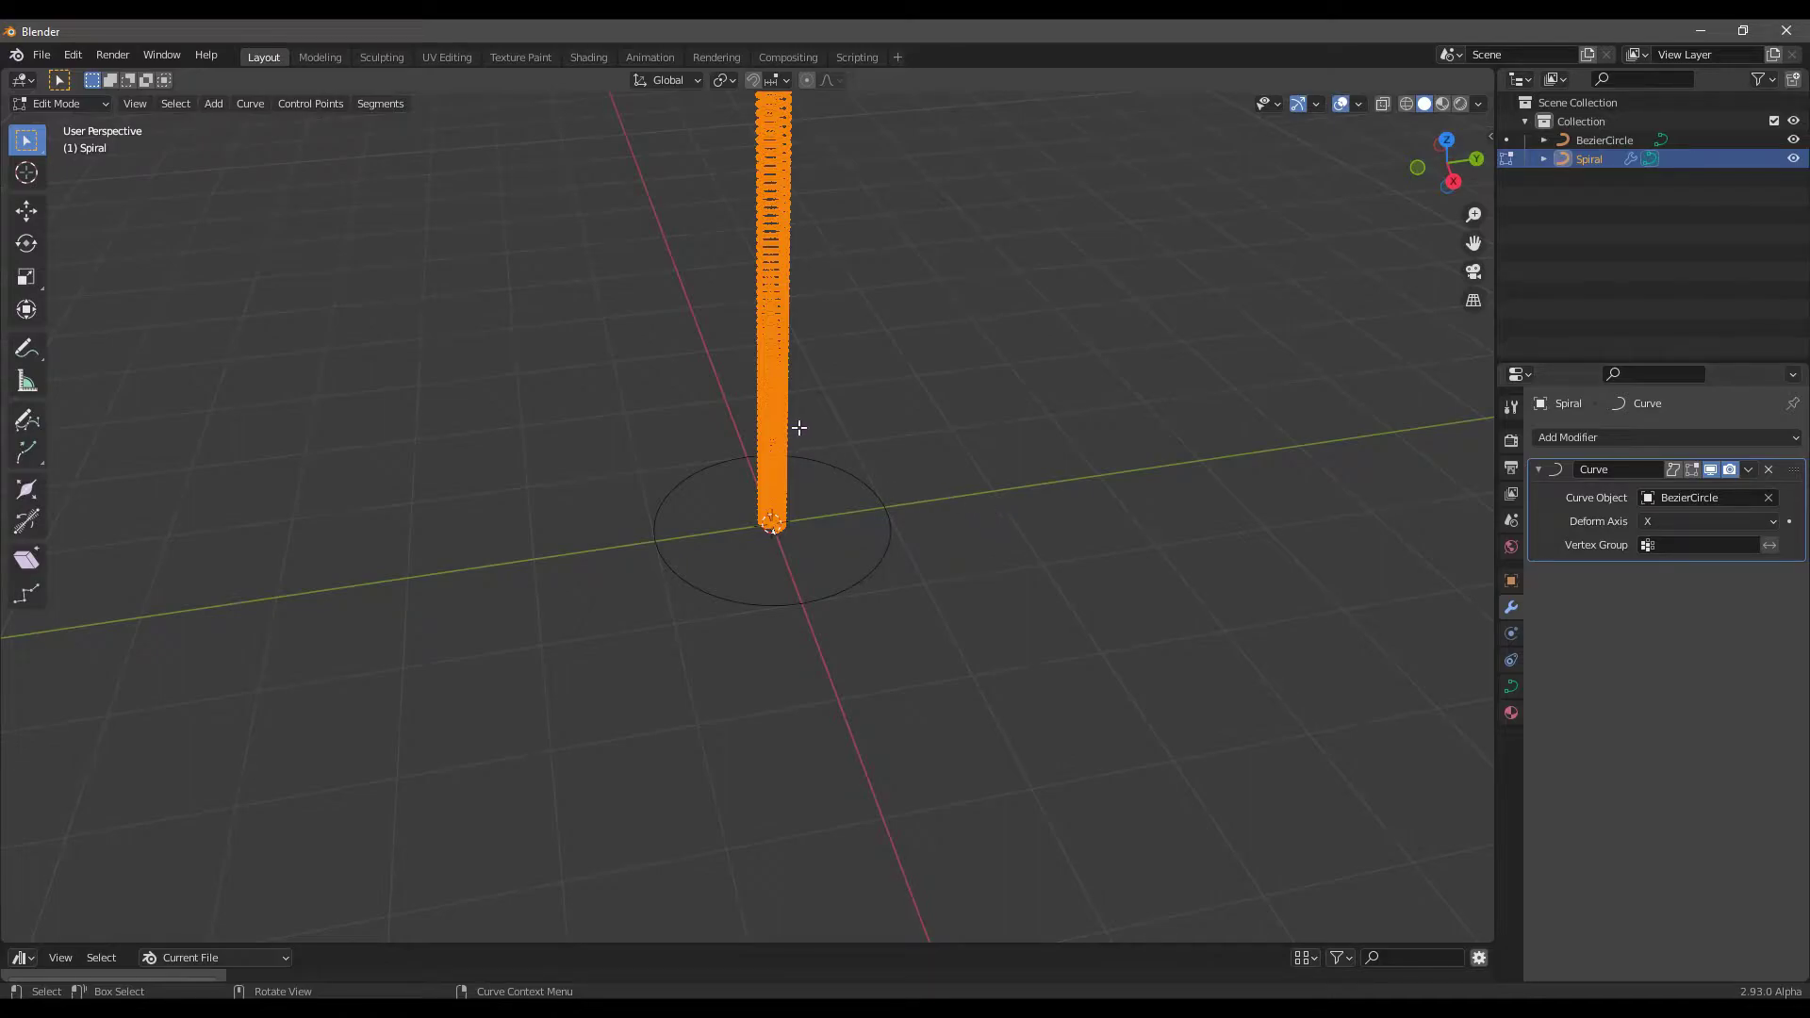
Rotate the spiral 90° about Y in Object Mode so it wraps into a ring
{"action": "key", "text": "Tab"}
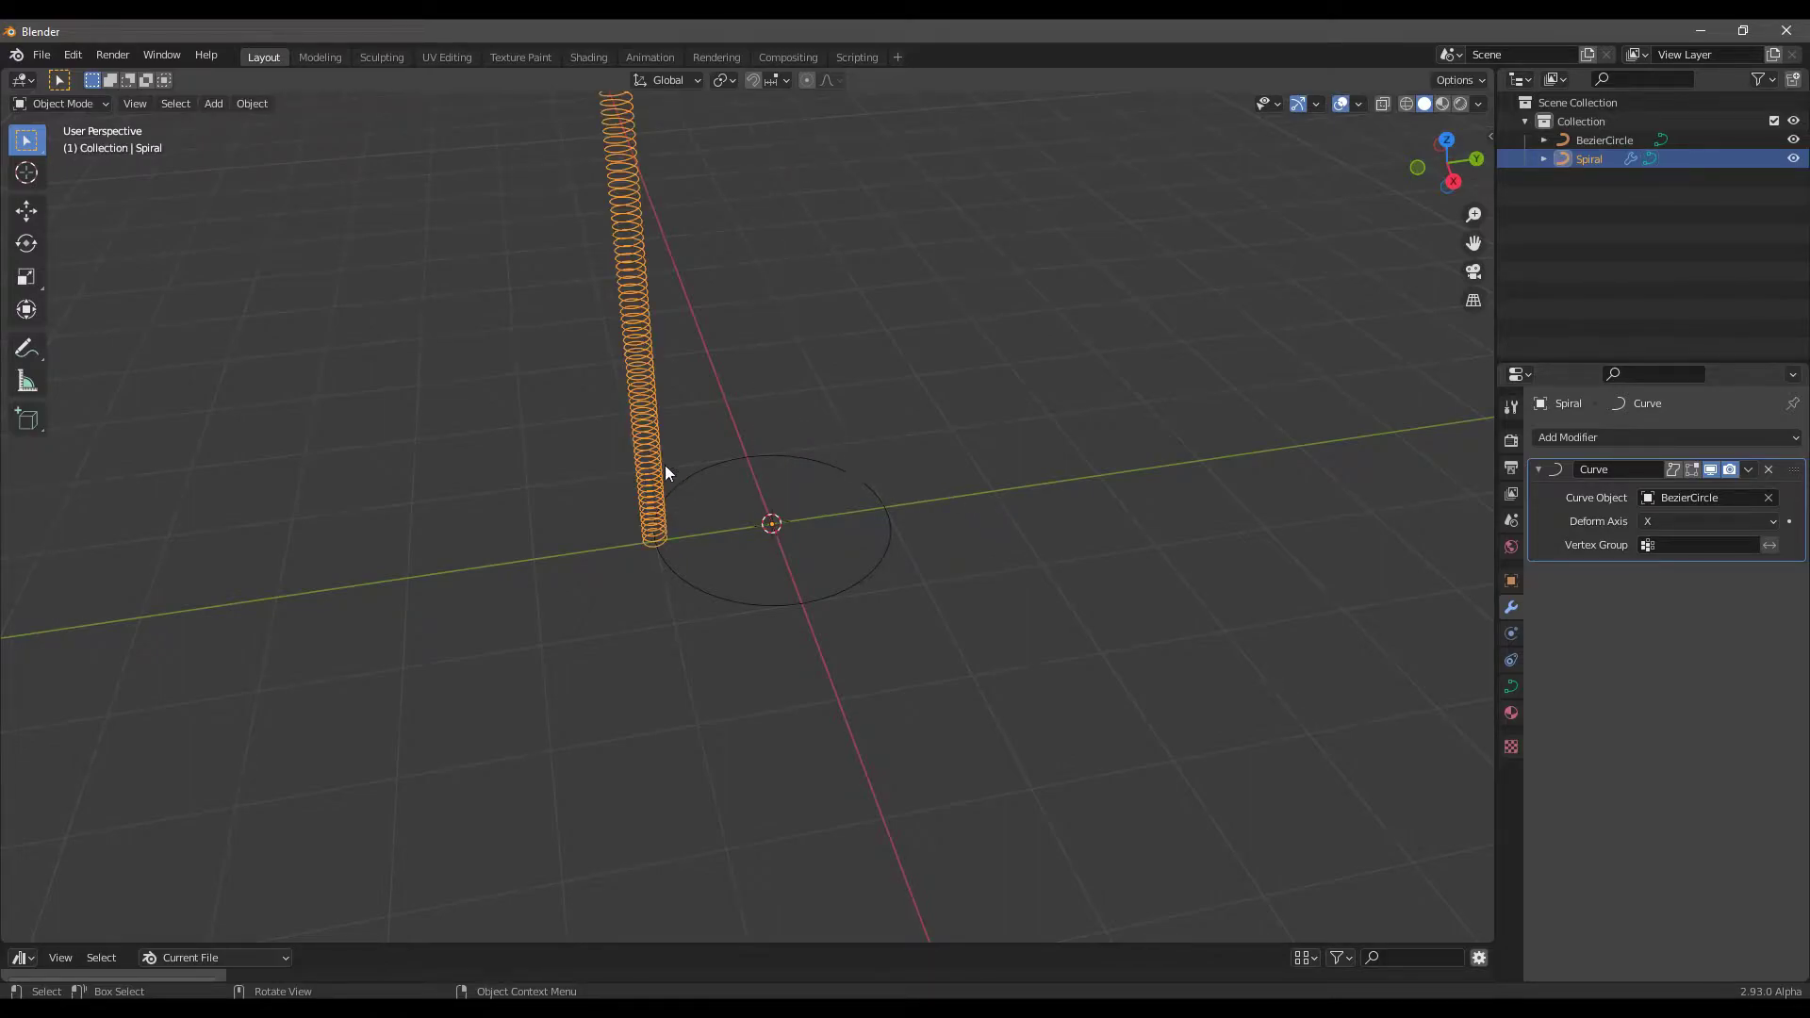
{"action": "type", "text": "ry90"}
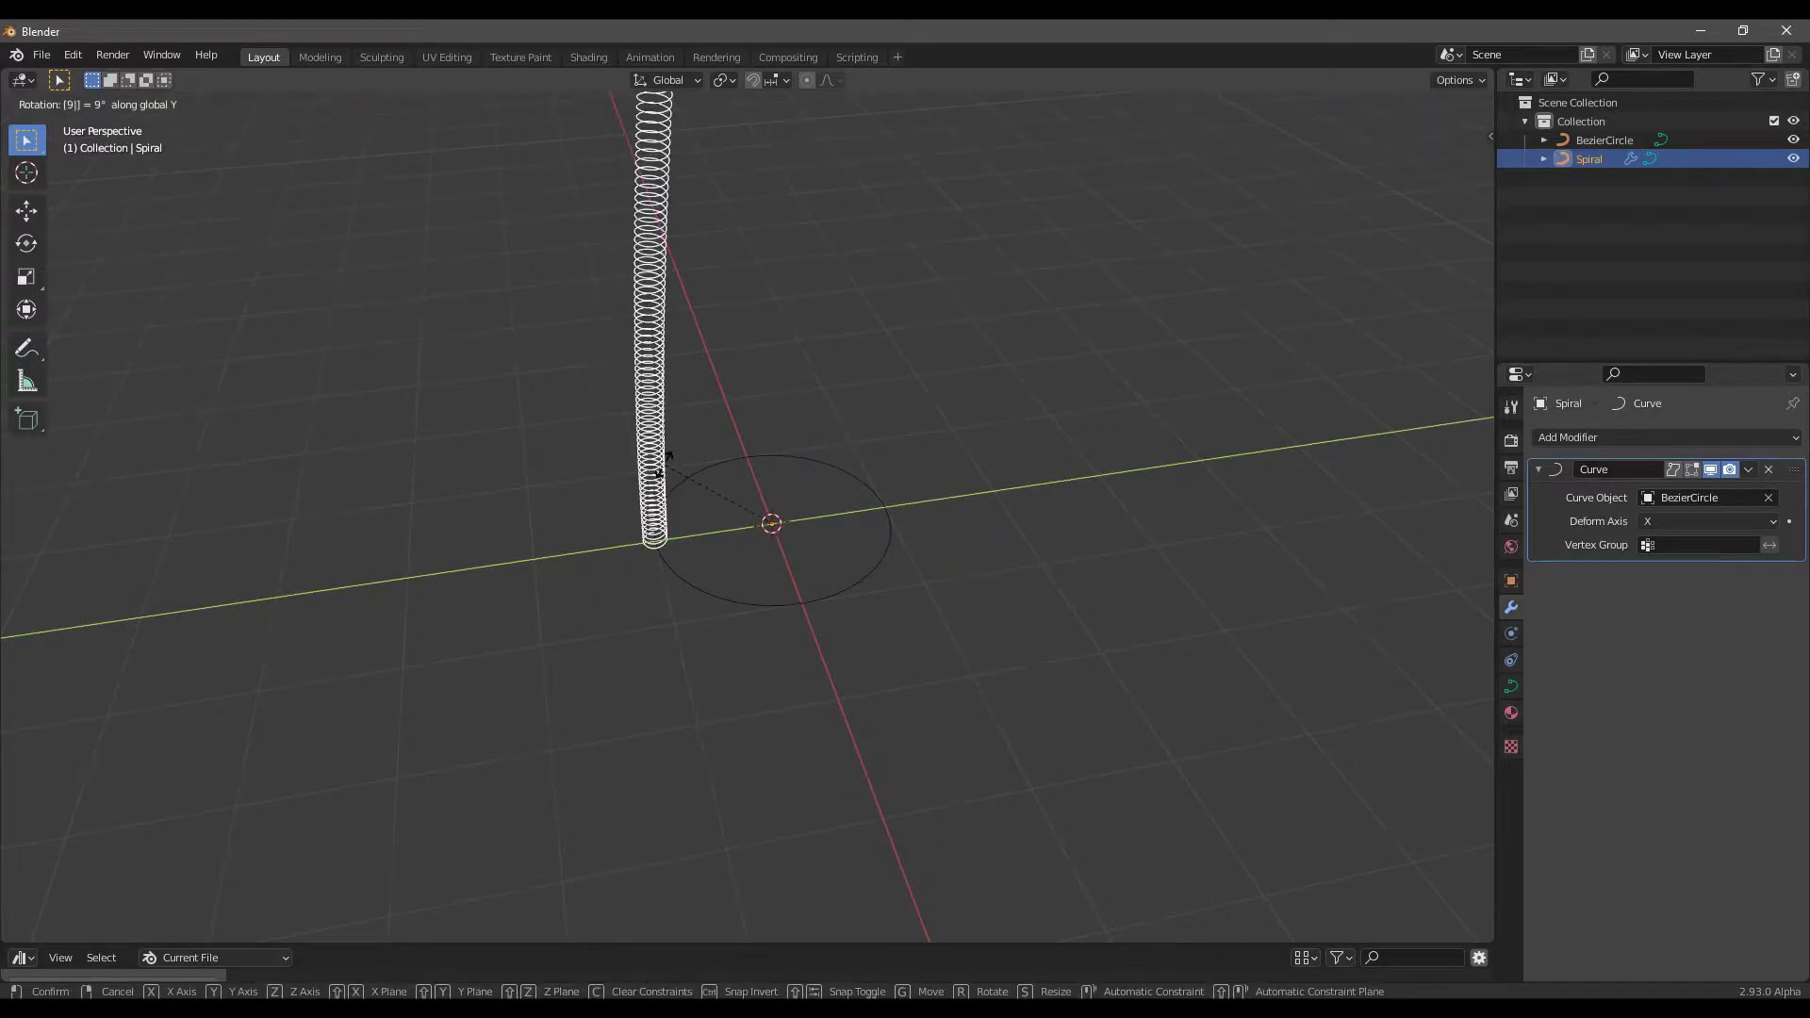
{"action": "key", "text": "Return"}
{"action": "middle_click_drag", "start_coordinate": [665, 465], "coordinate": [811, 610]}
Scale the BezierCircle down to 0.908, then select the Spiral object
{"action": "left_click", "coordinate": [804, 607]}
{"action": "key", "text": "s"}
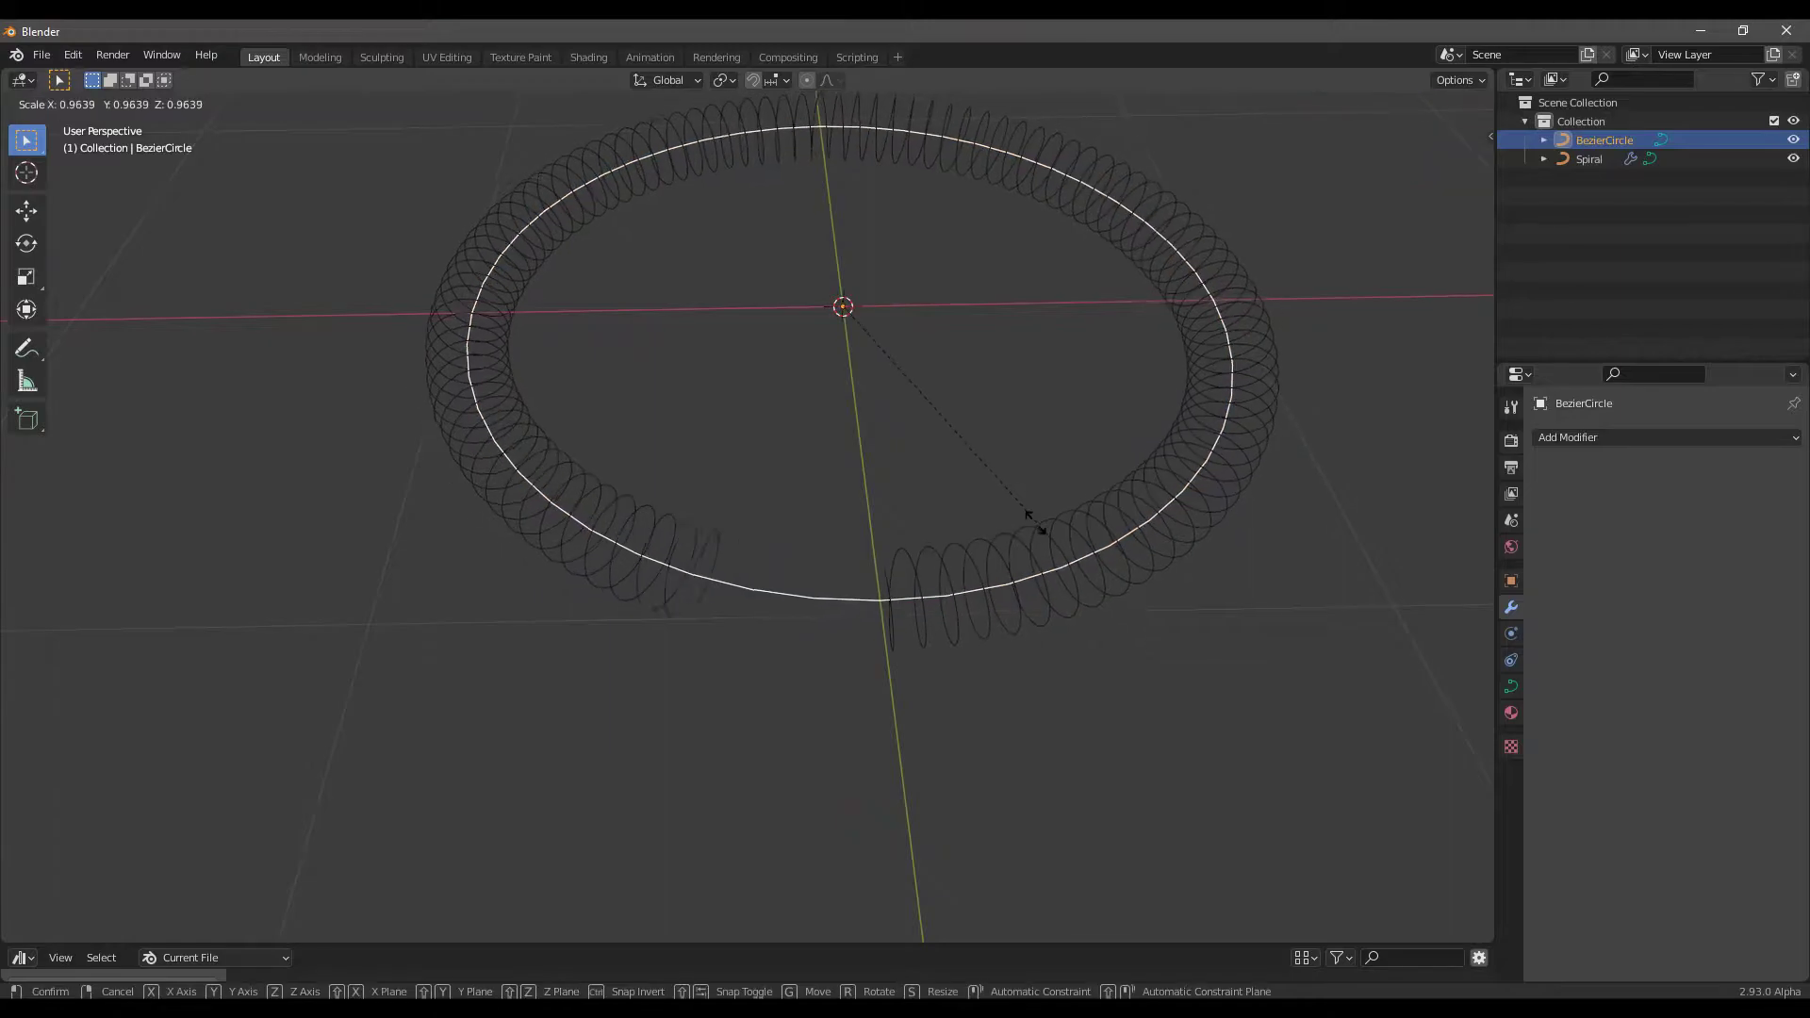
{"action": "left_click", "coordinate": [961, 476]}
{"action": "mouse_move", "coordinate": [912, 549]}
{"action": "middle_mouse_down"}
{"action": "mouse_move", "coordinate": [855, 573]}
{"action": "mouse_move", "coordinate": [817, 534]}
{"action": "middle_mouse_up"}
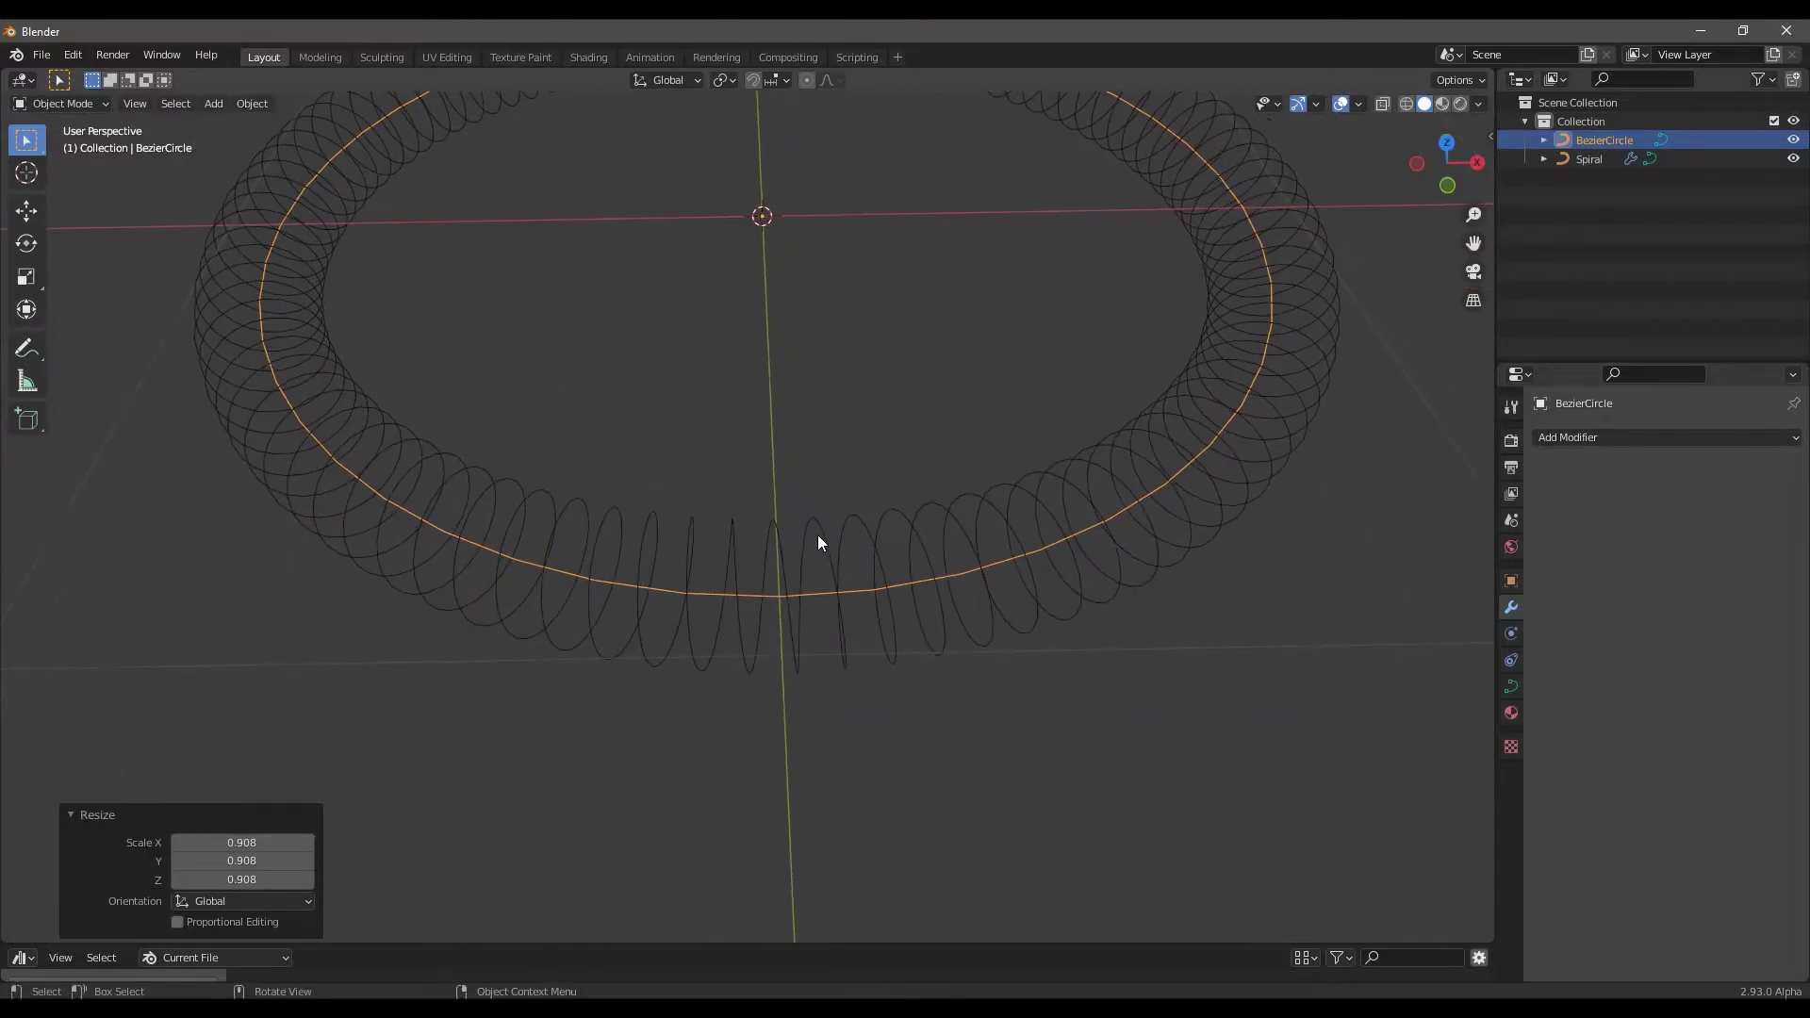
{"action": "left_click", "coordinate": [822, 534]}
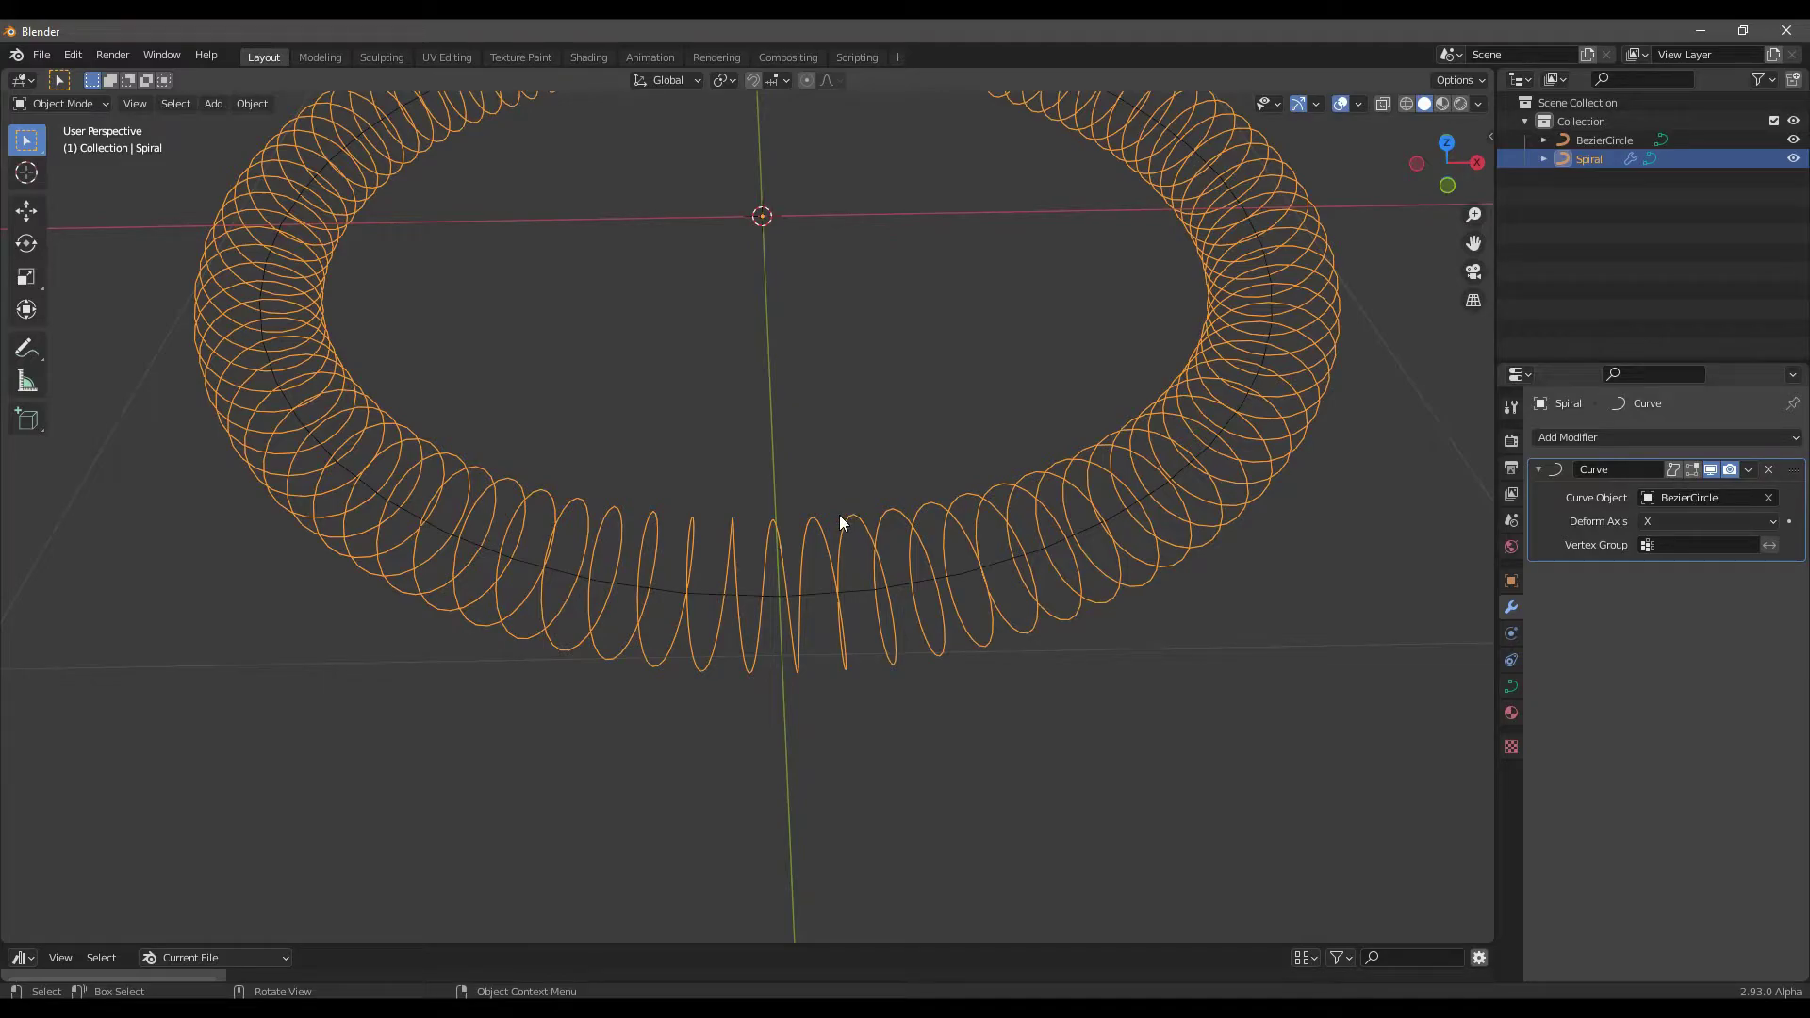
{"action": "key", "text": "F3"}
Convert the Spiral into a mesh via the convert command search
{"action": "type", "text": "convert"}
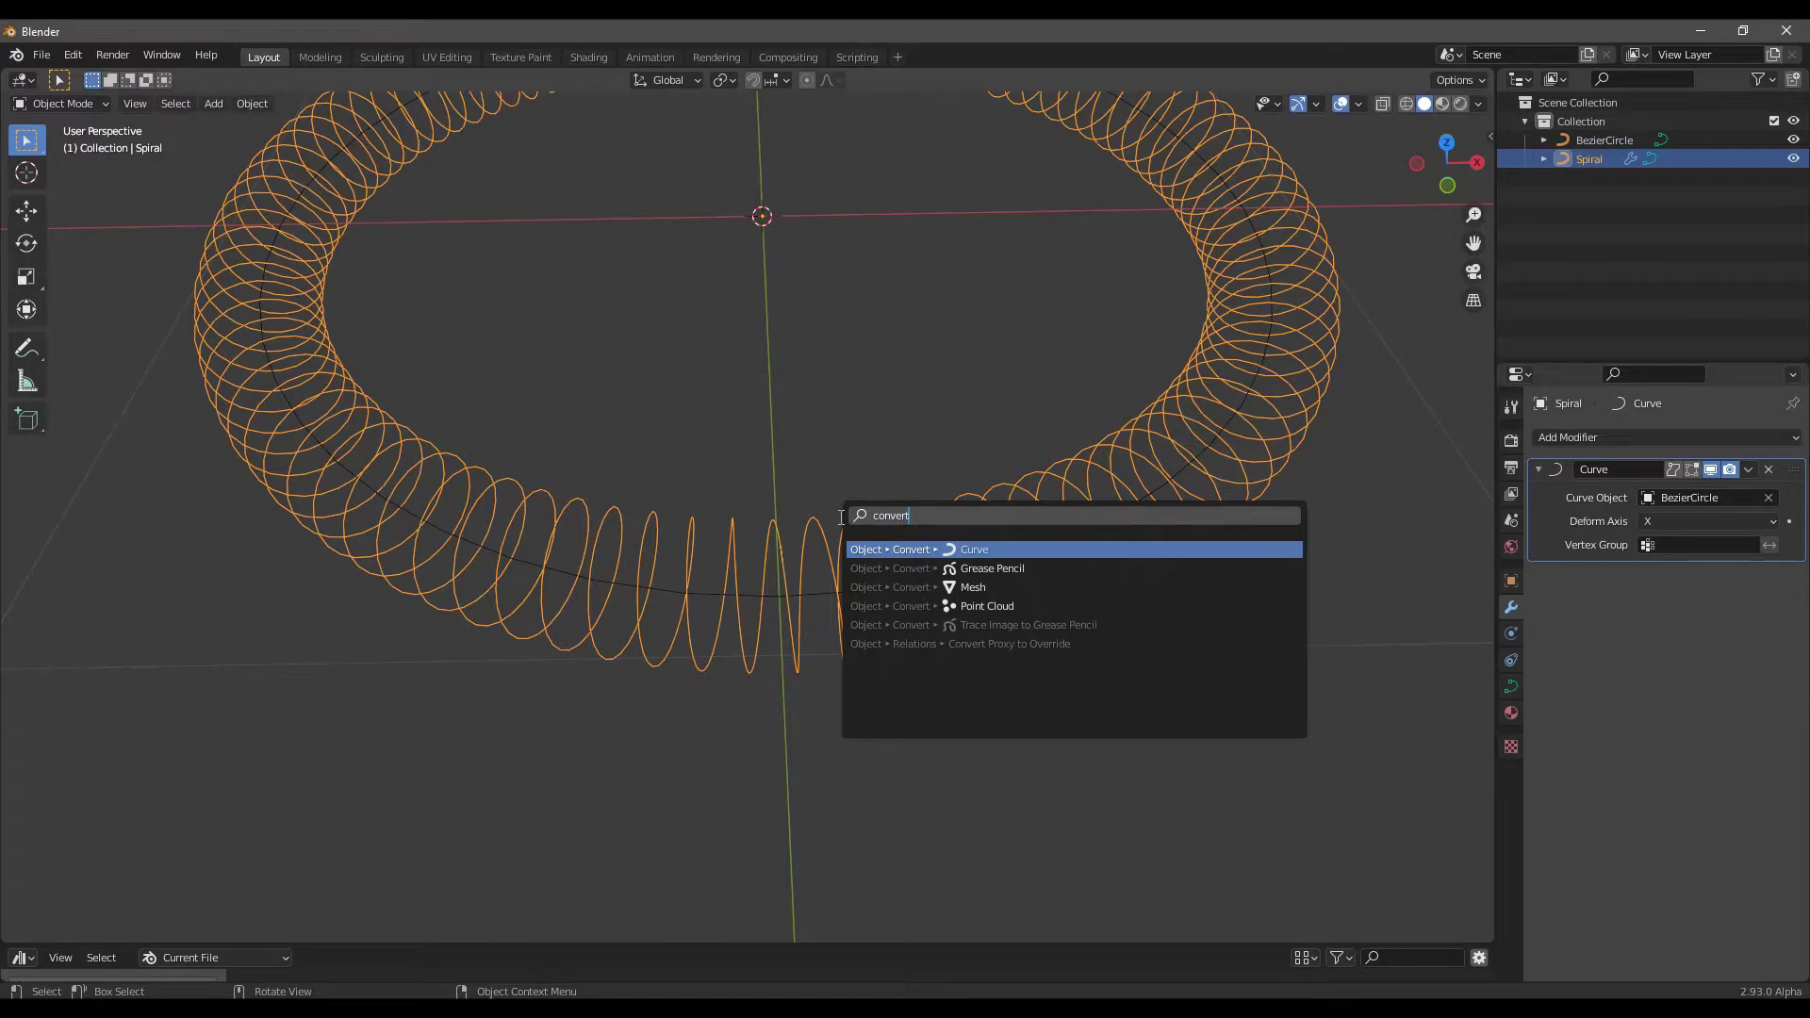
{"action": "key", "text": "Down"}
{"action": "key", "text": "Down"}
{"action": "left_click", "coordinate": [913, 588]}
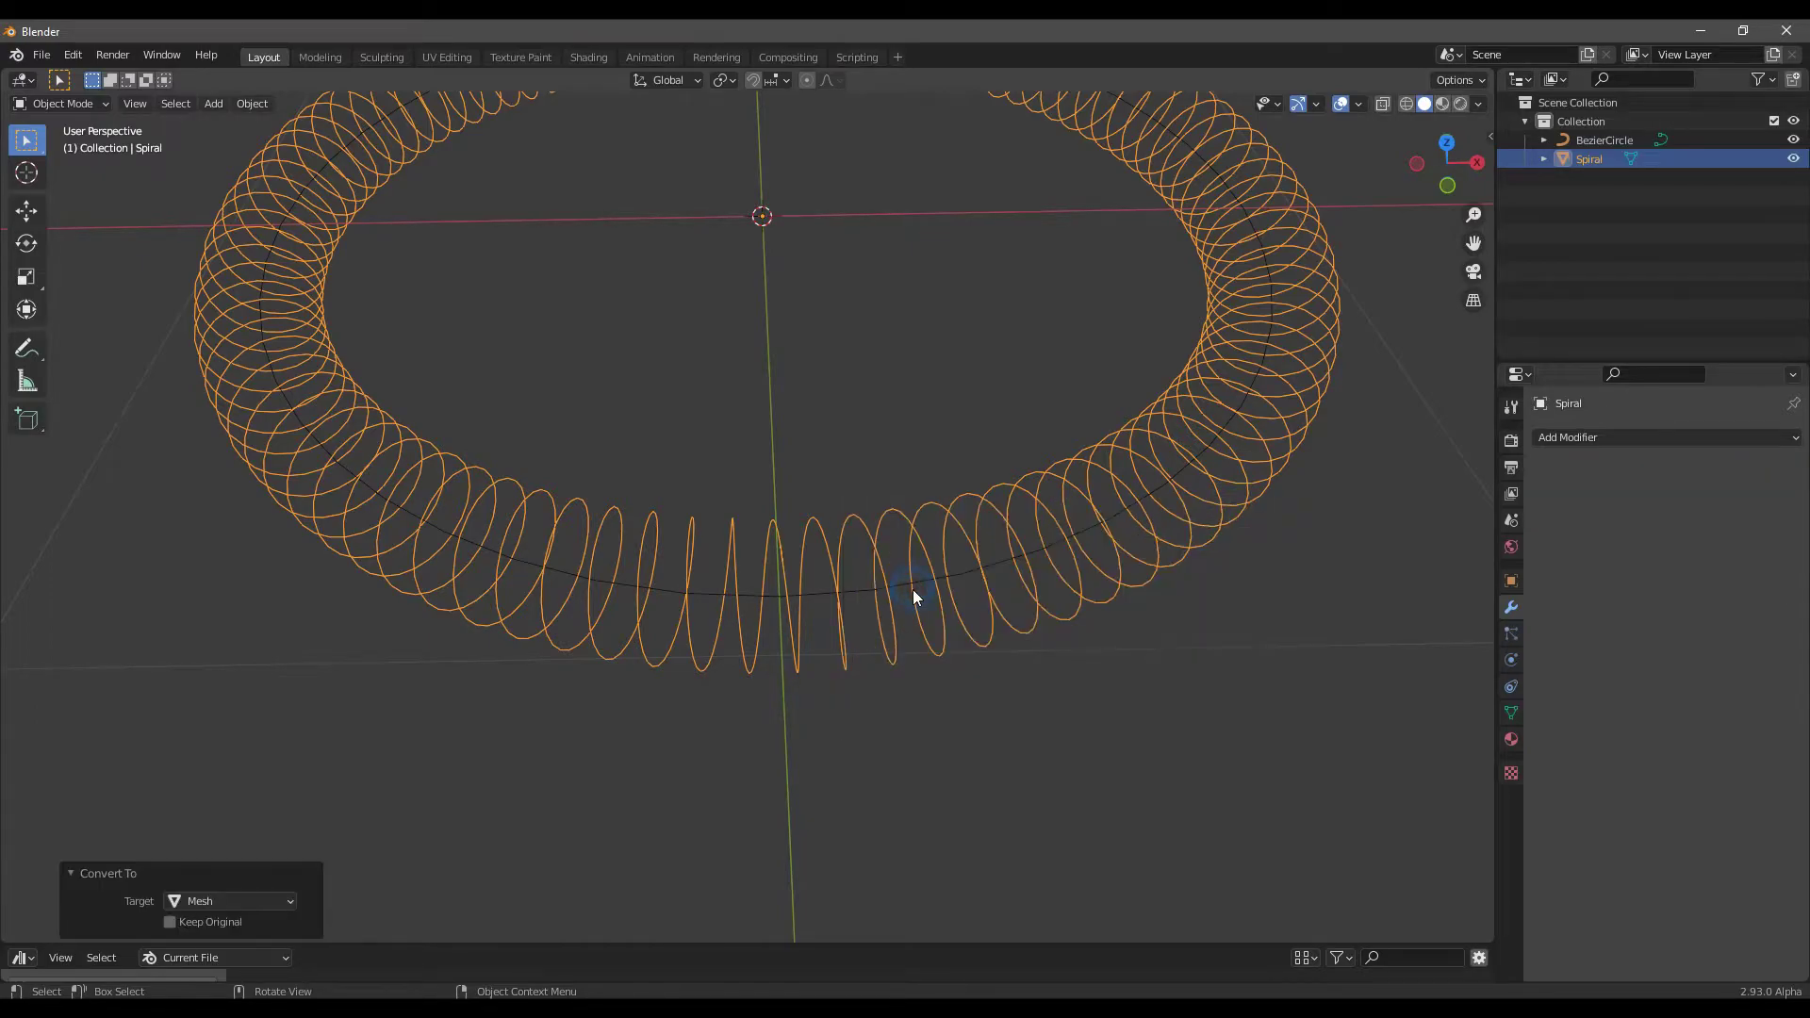
Select all spiral vertices and merge by distance to weld duplicate vertices
{"action": "key", "text": "Tab"}
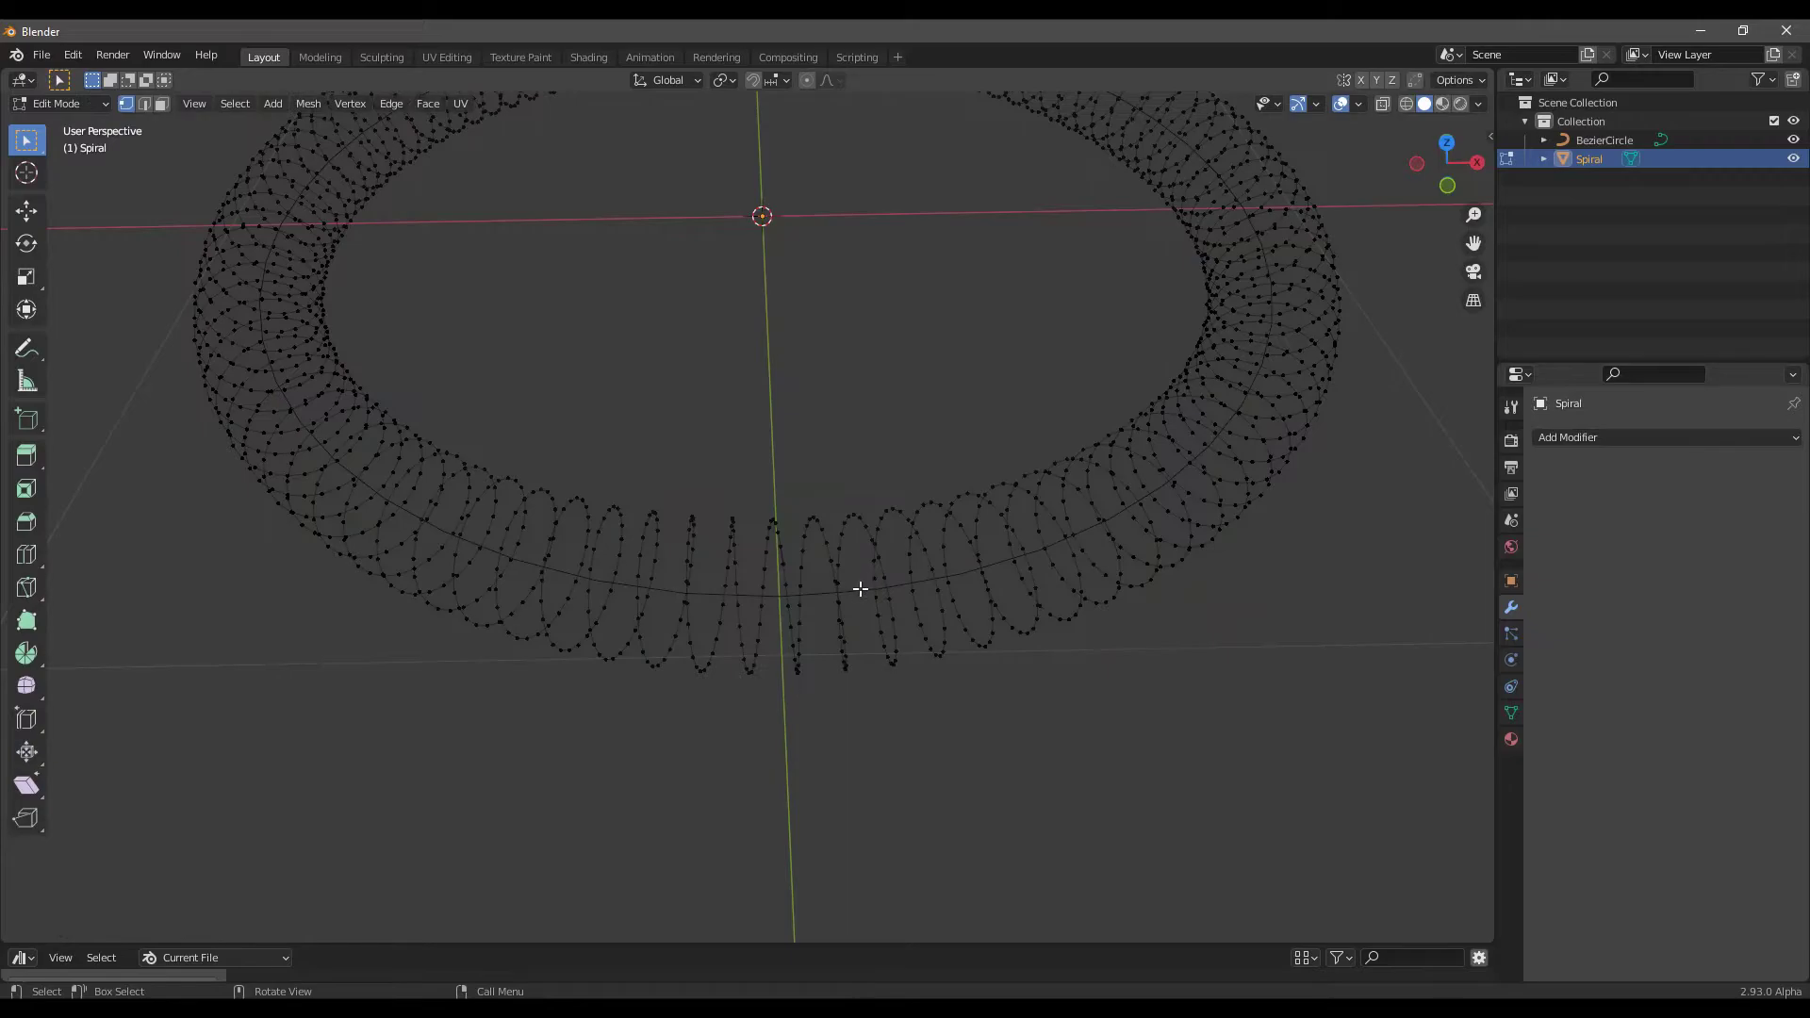
{"action": "key", "text": "a"}
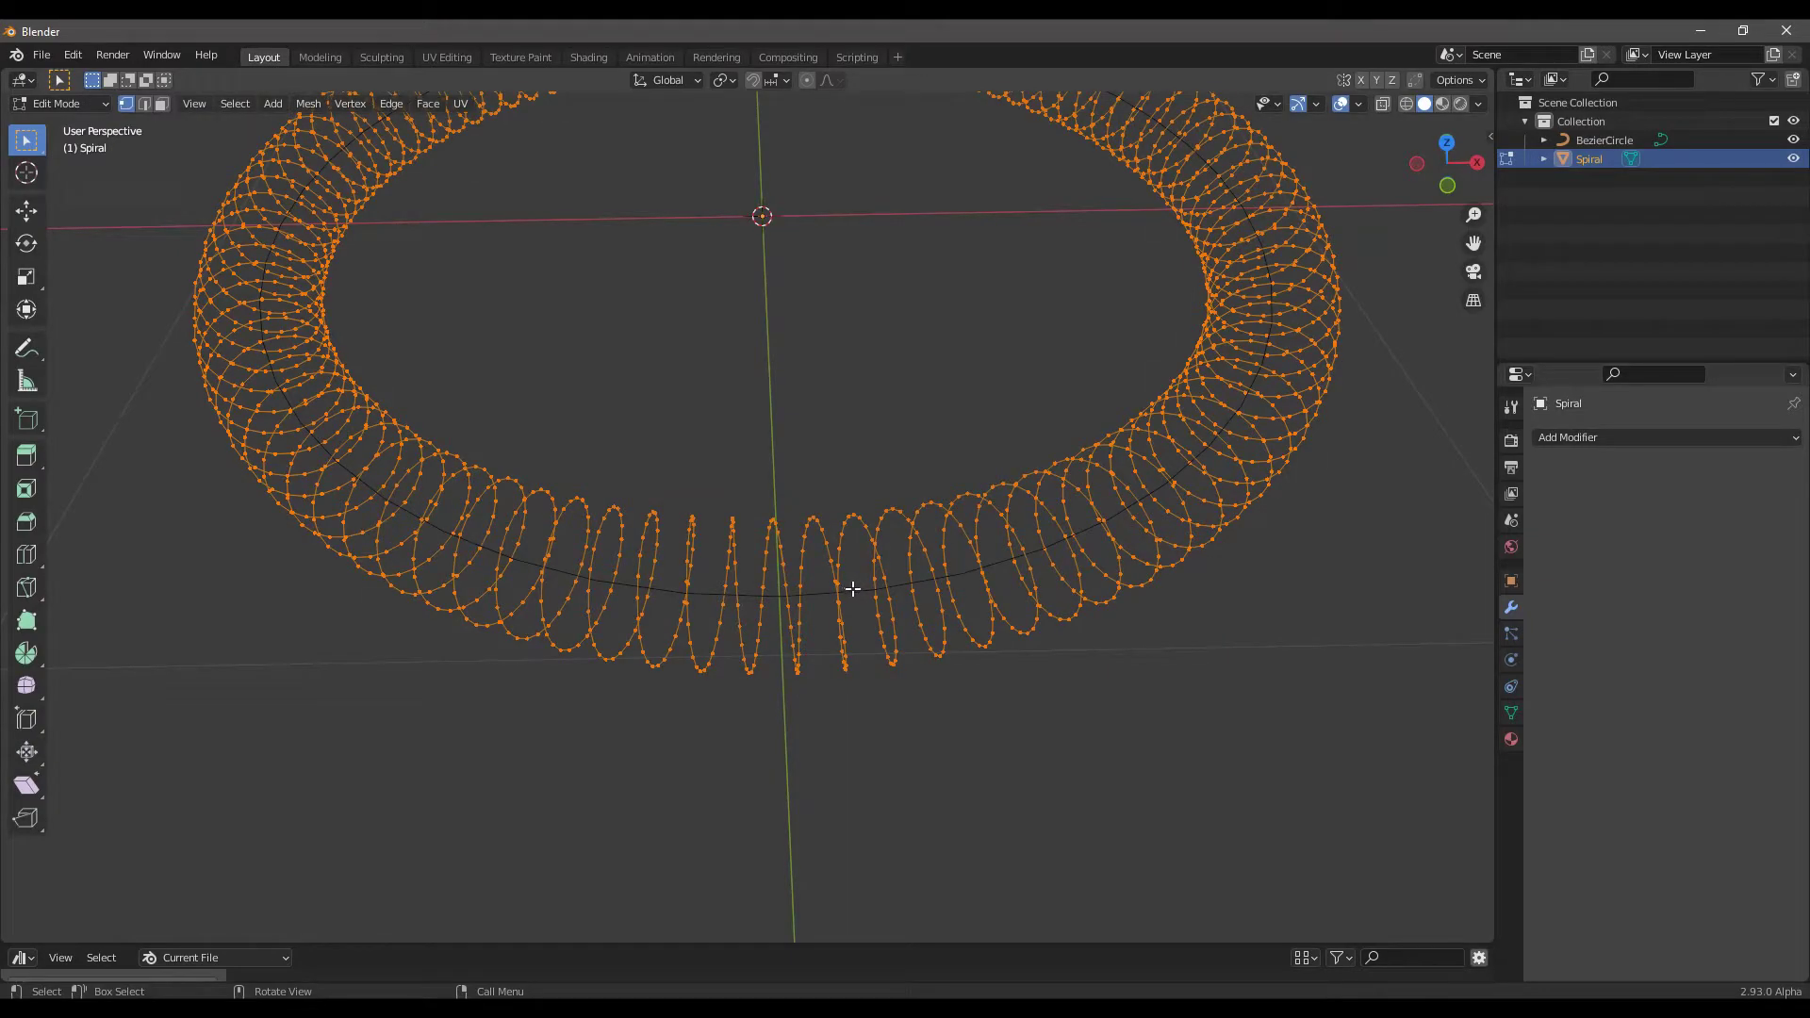
{"action": "key", "text": "m"}
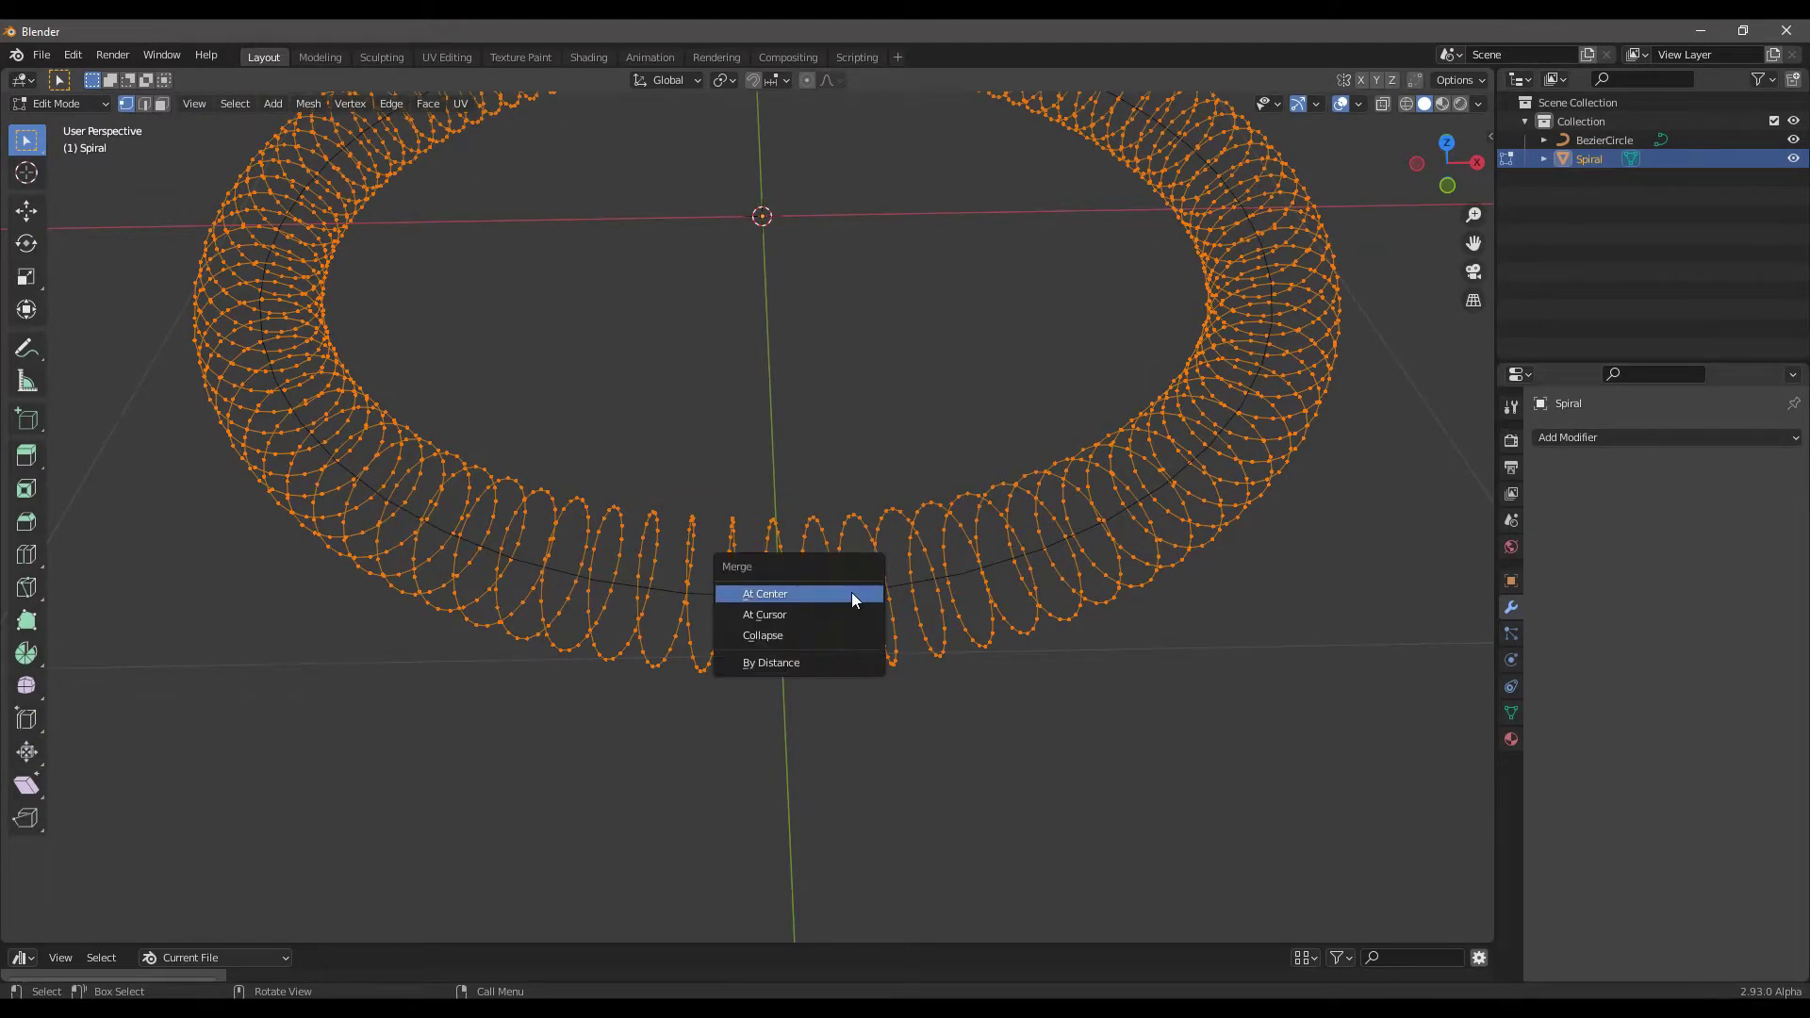
{"action": "left_click", "coordinate": [792, 659]}
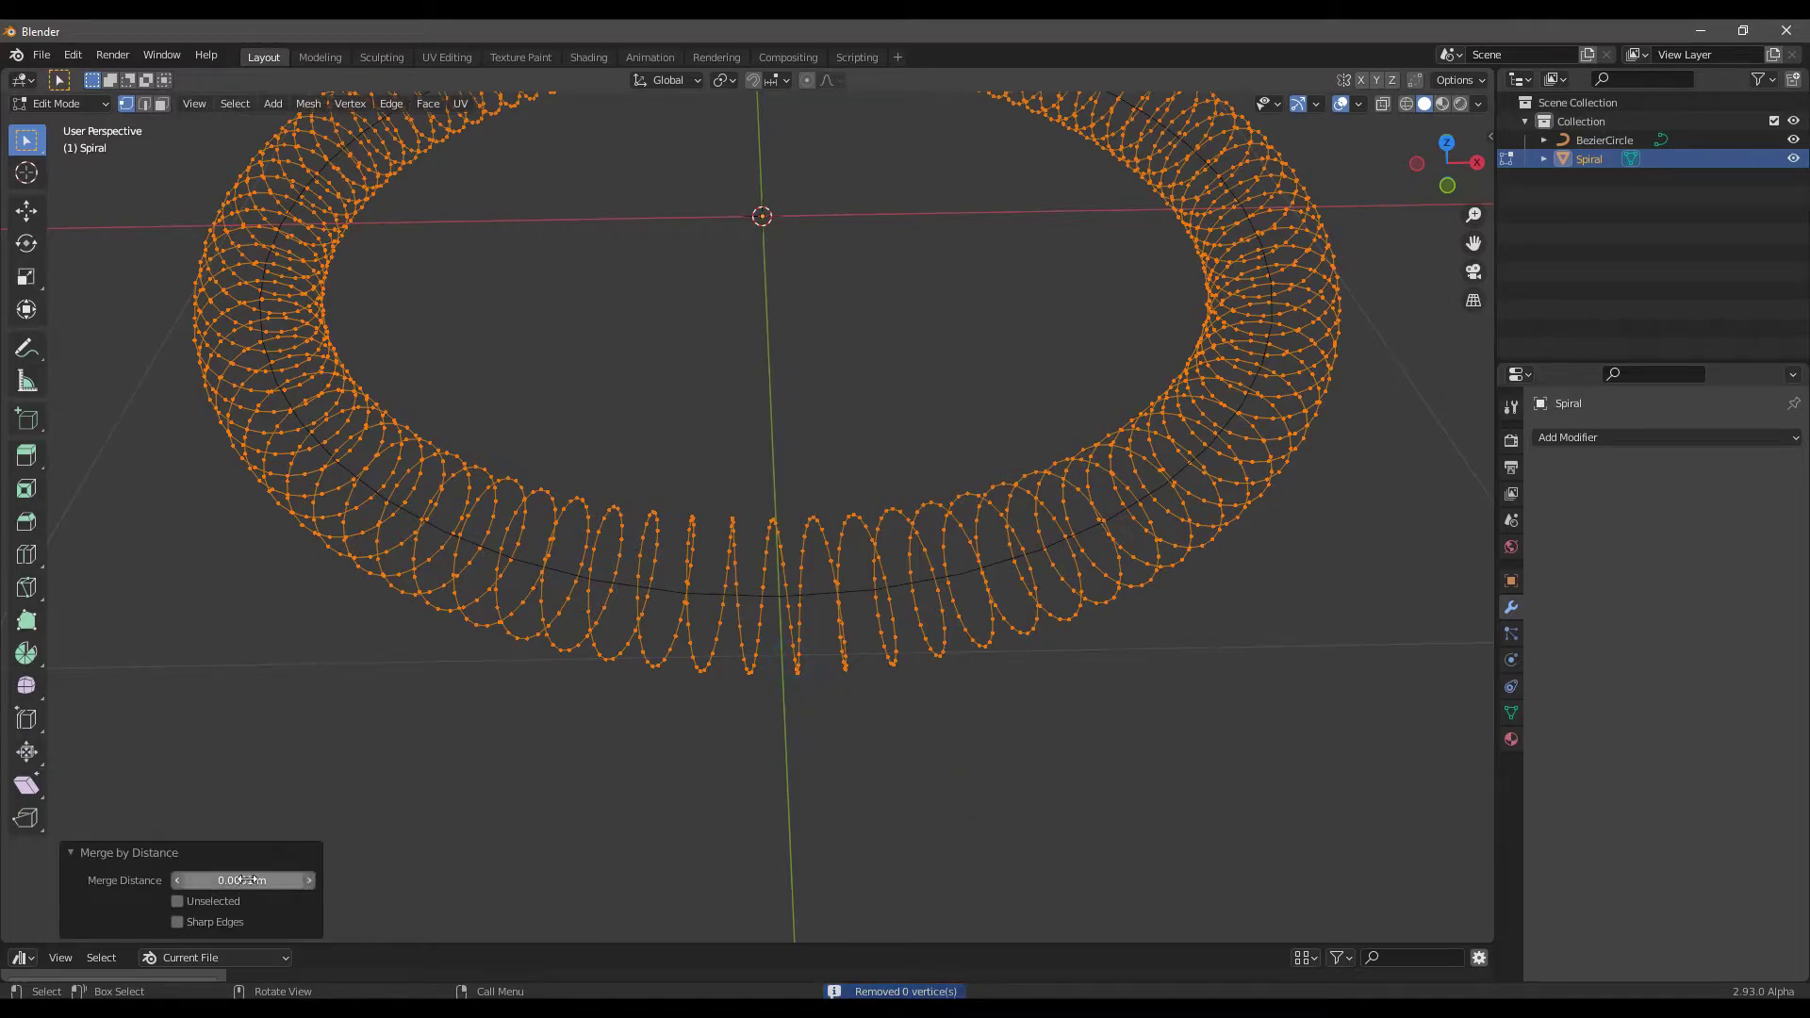
{"action": "left_click_drag", "start_coordinate": [243, 879], "coordinate": [355, 880]}
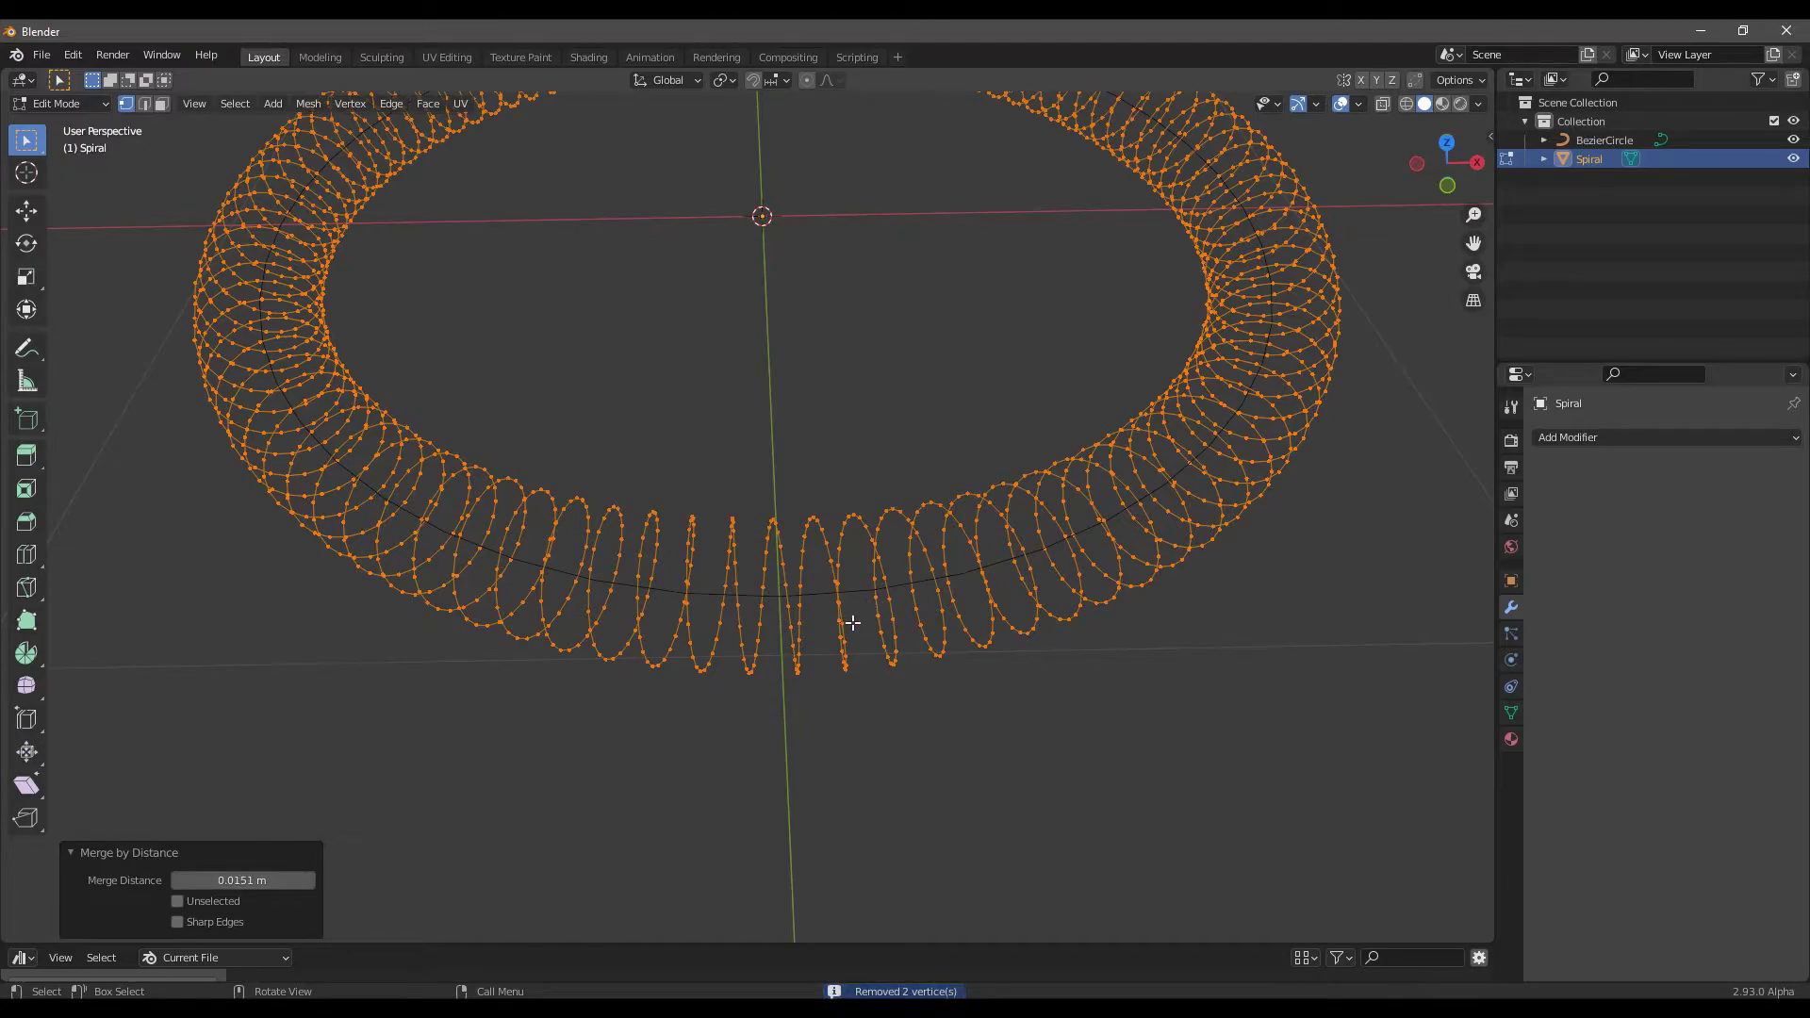
Clear the vertex selection without deleting anything and select a single coil vertex
{"action": "left_click", "coordinate": [828, 544]}
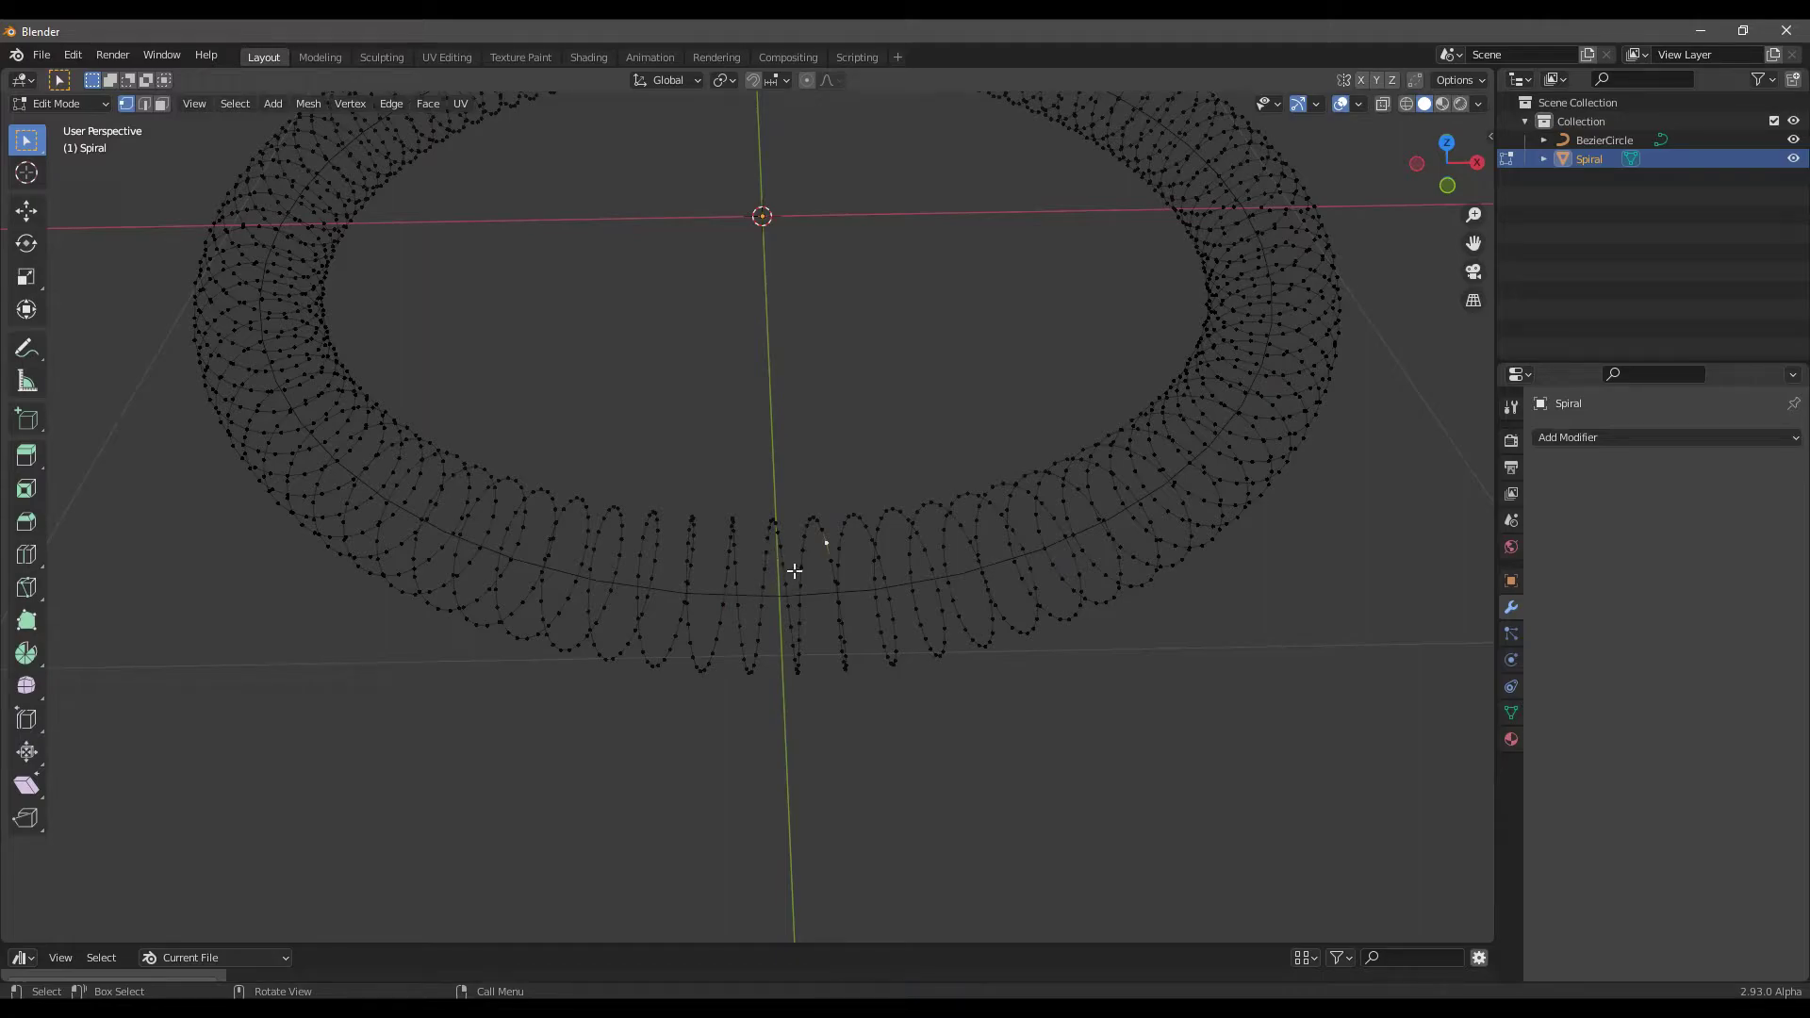
{"action": "key", "text": "ctrl+l"}
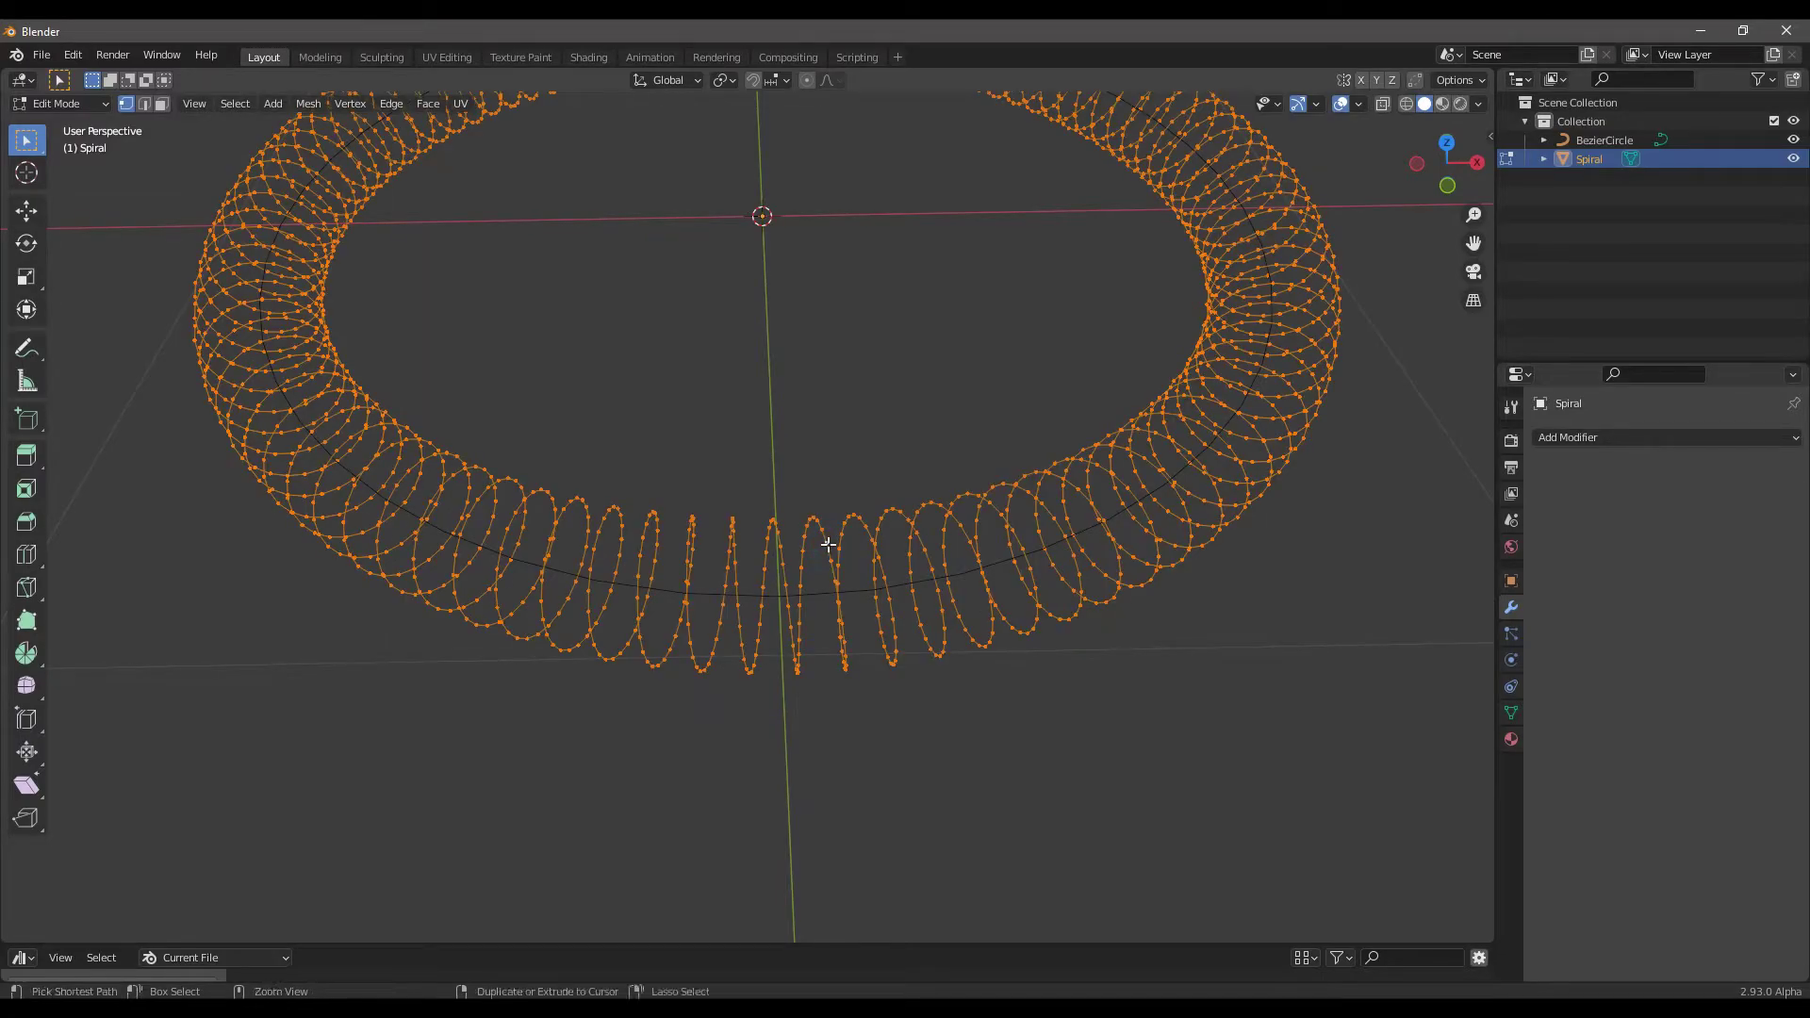
{"action": "key", "text": "ctrl+z"}
{"action": "key", "text": "x"}
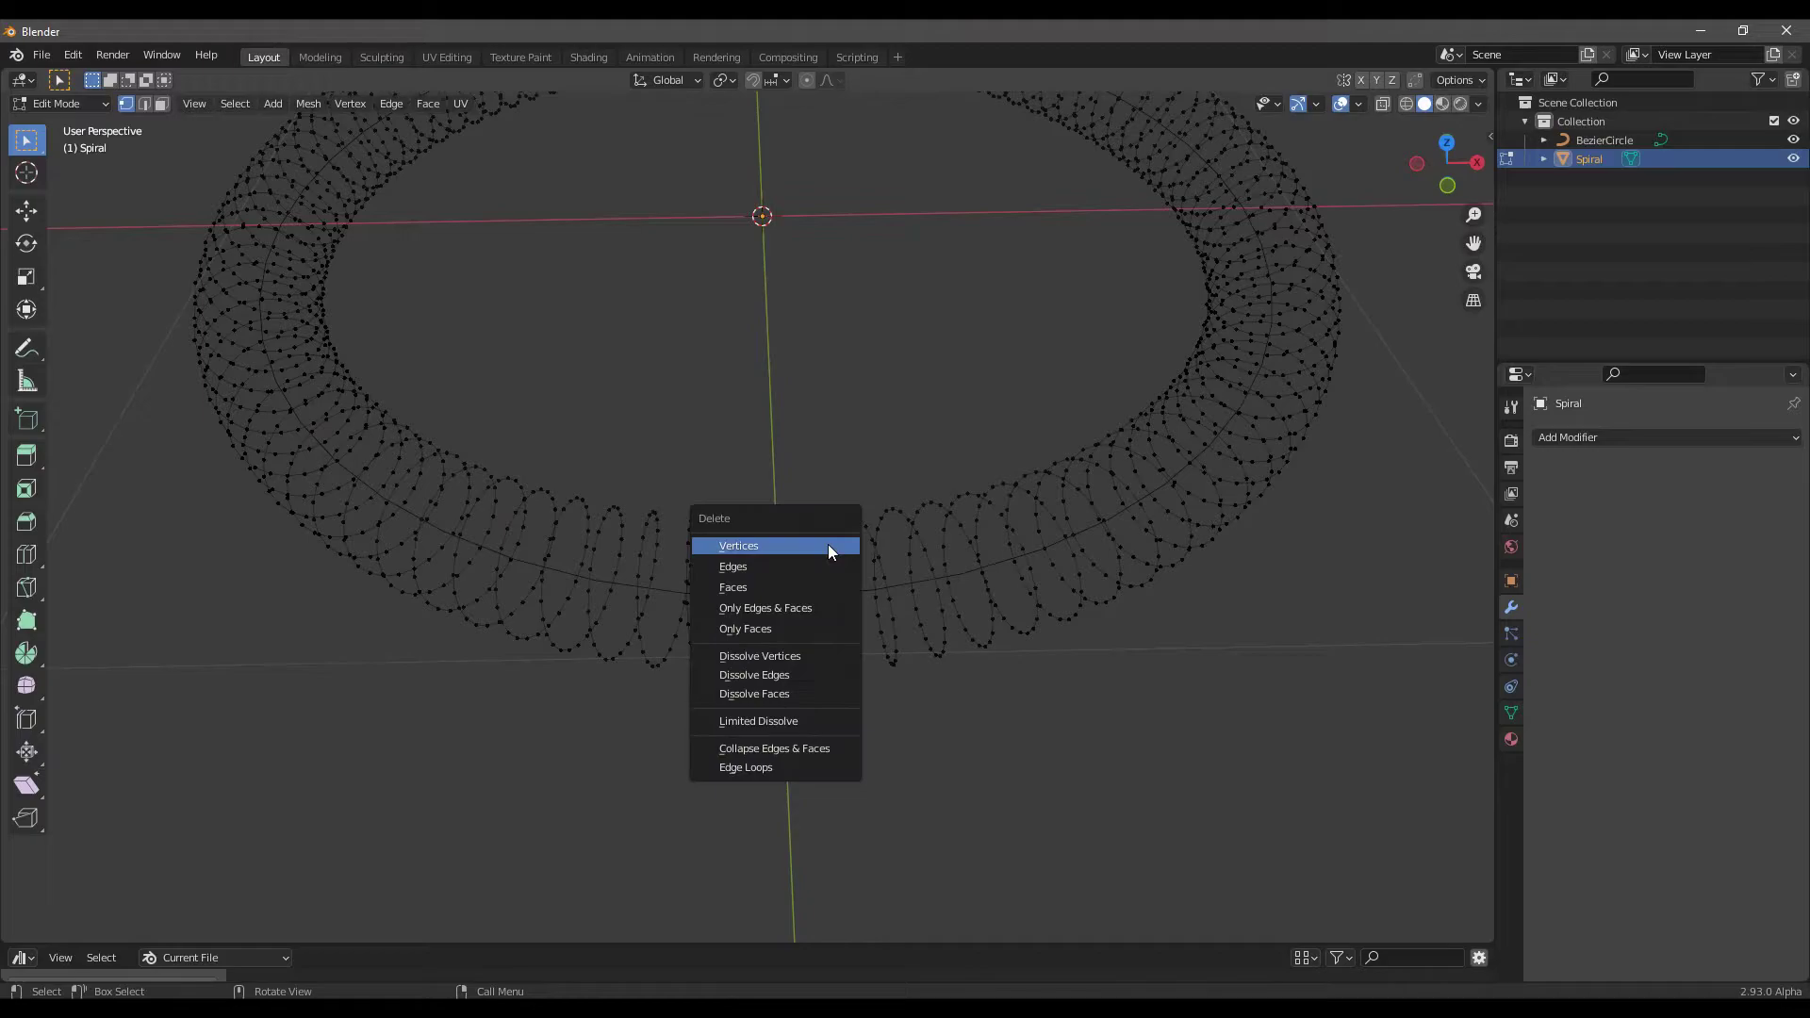
{"action": "key", "text": "Escape"}
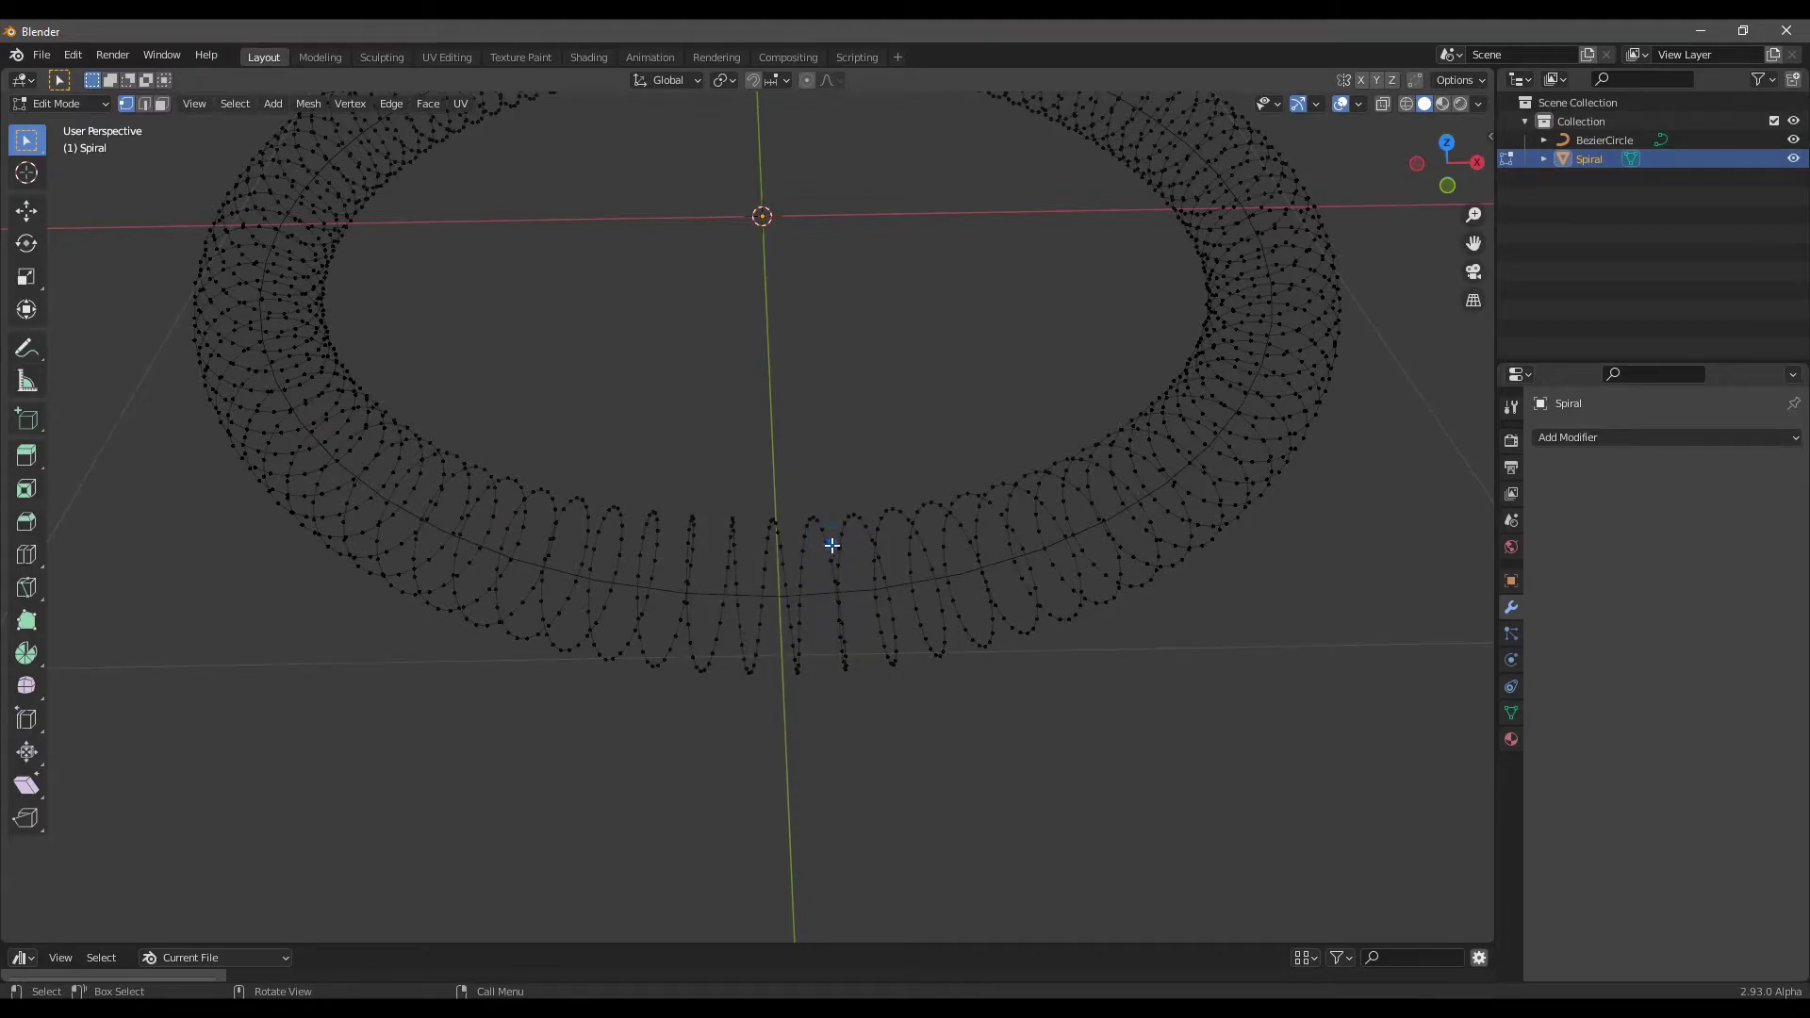
{"action": "left_click", "coordinate": [831, 545]}
Return to Object Mode and convert the spiral mesh back into a curve
{"action": "key", "text": "Tab"}
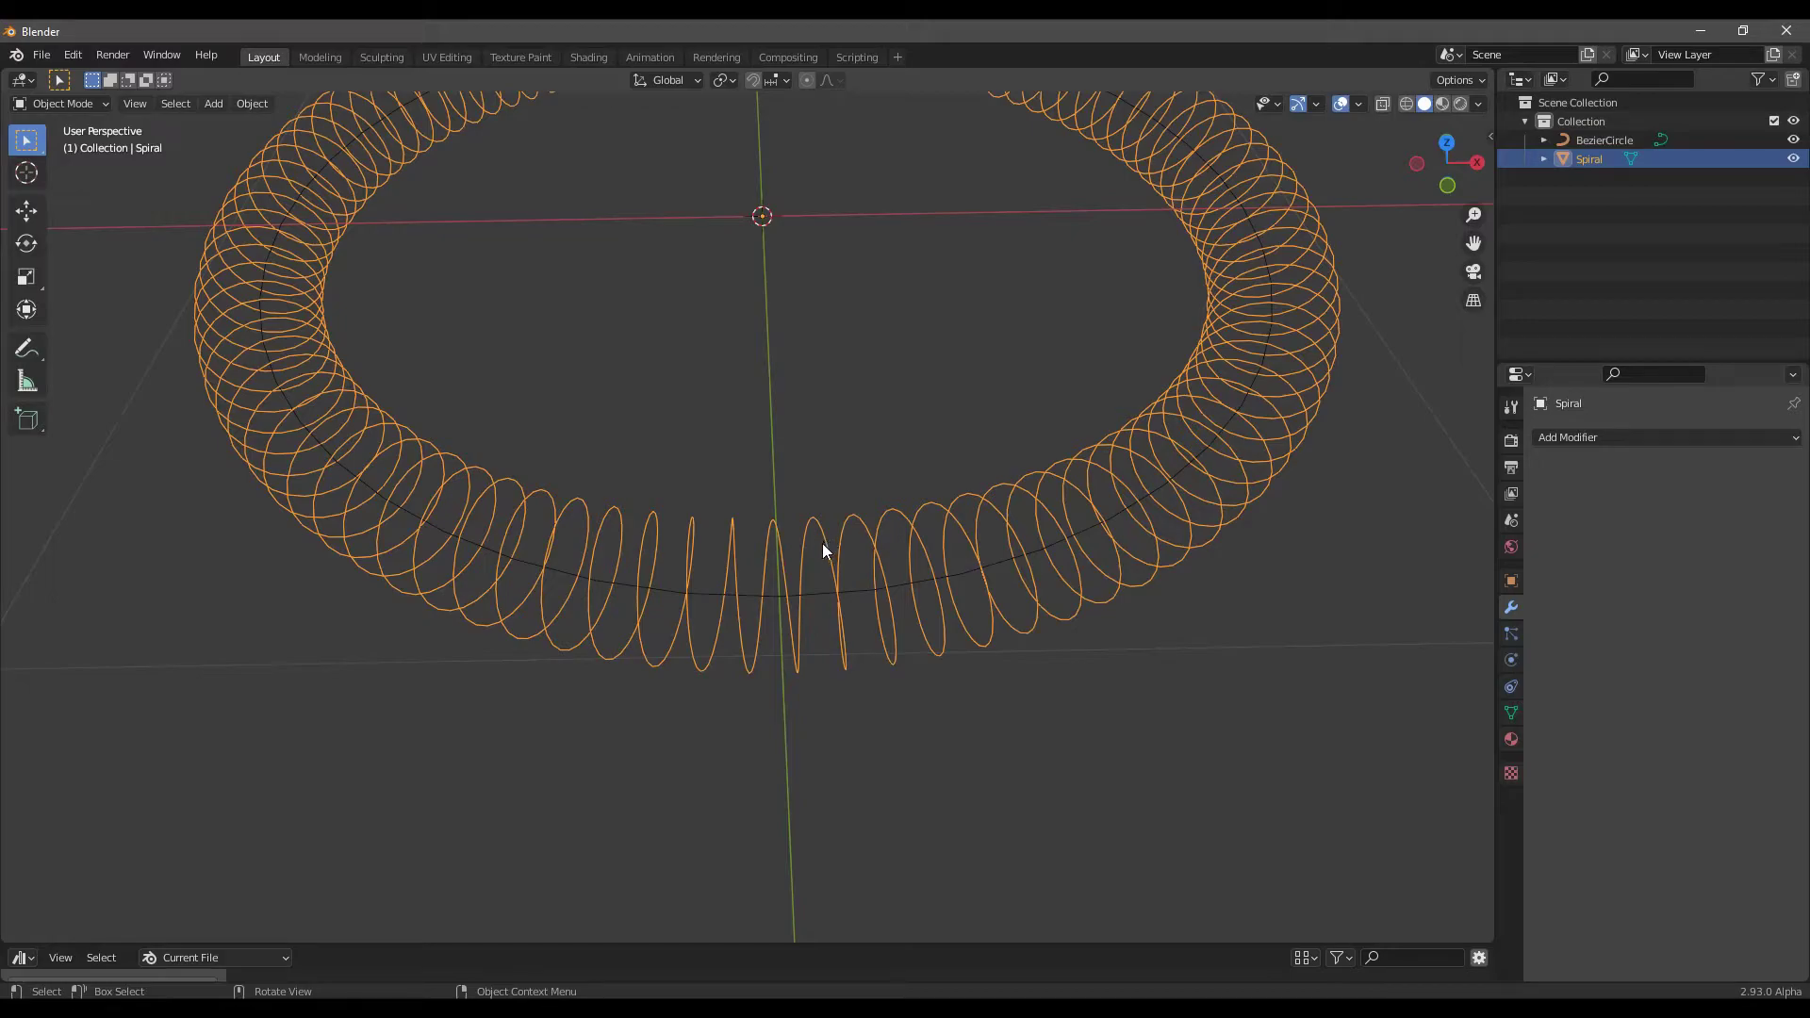
{"action": "key", "text": "F3"}
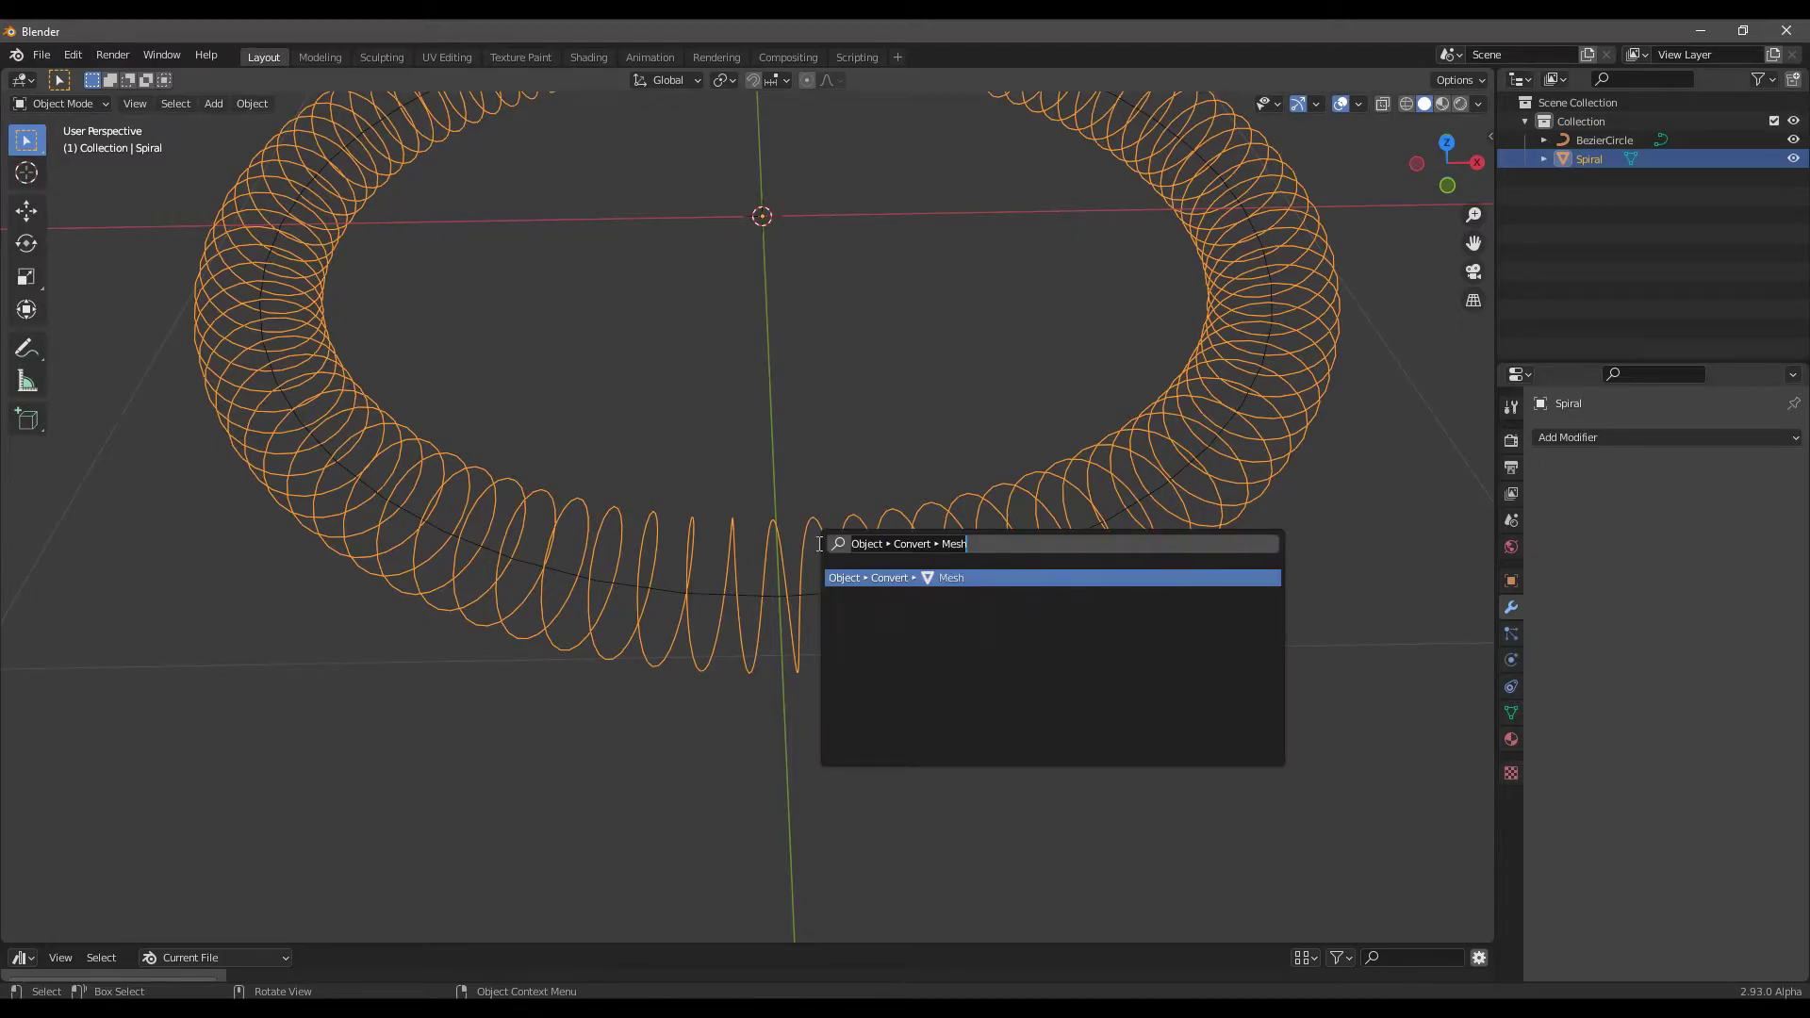
{"action": "type", "text": "convert"}
{"action": "key", "text": "Down"}
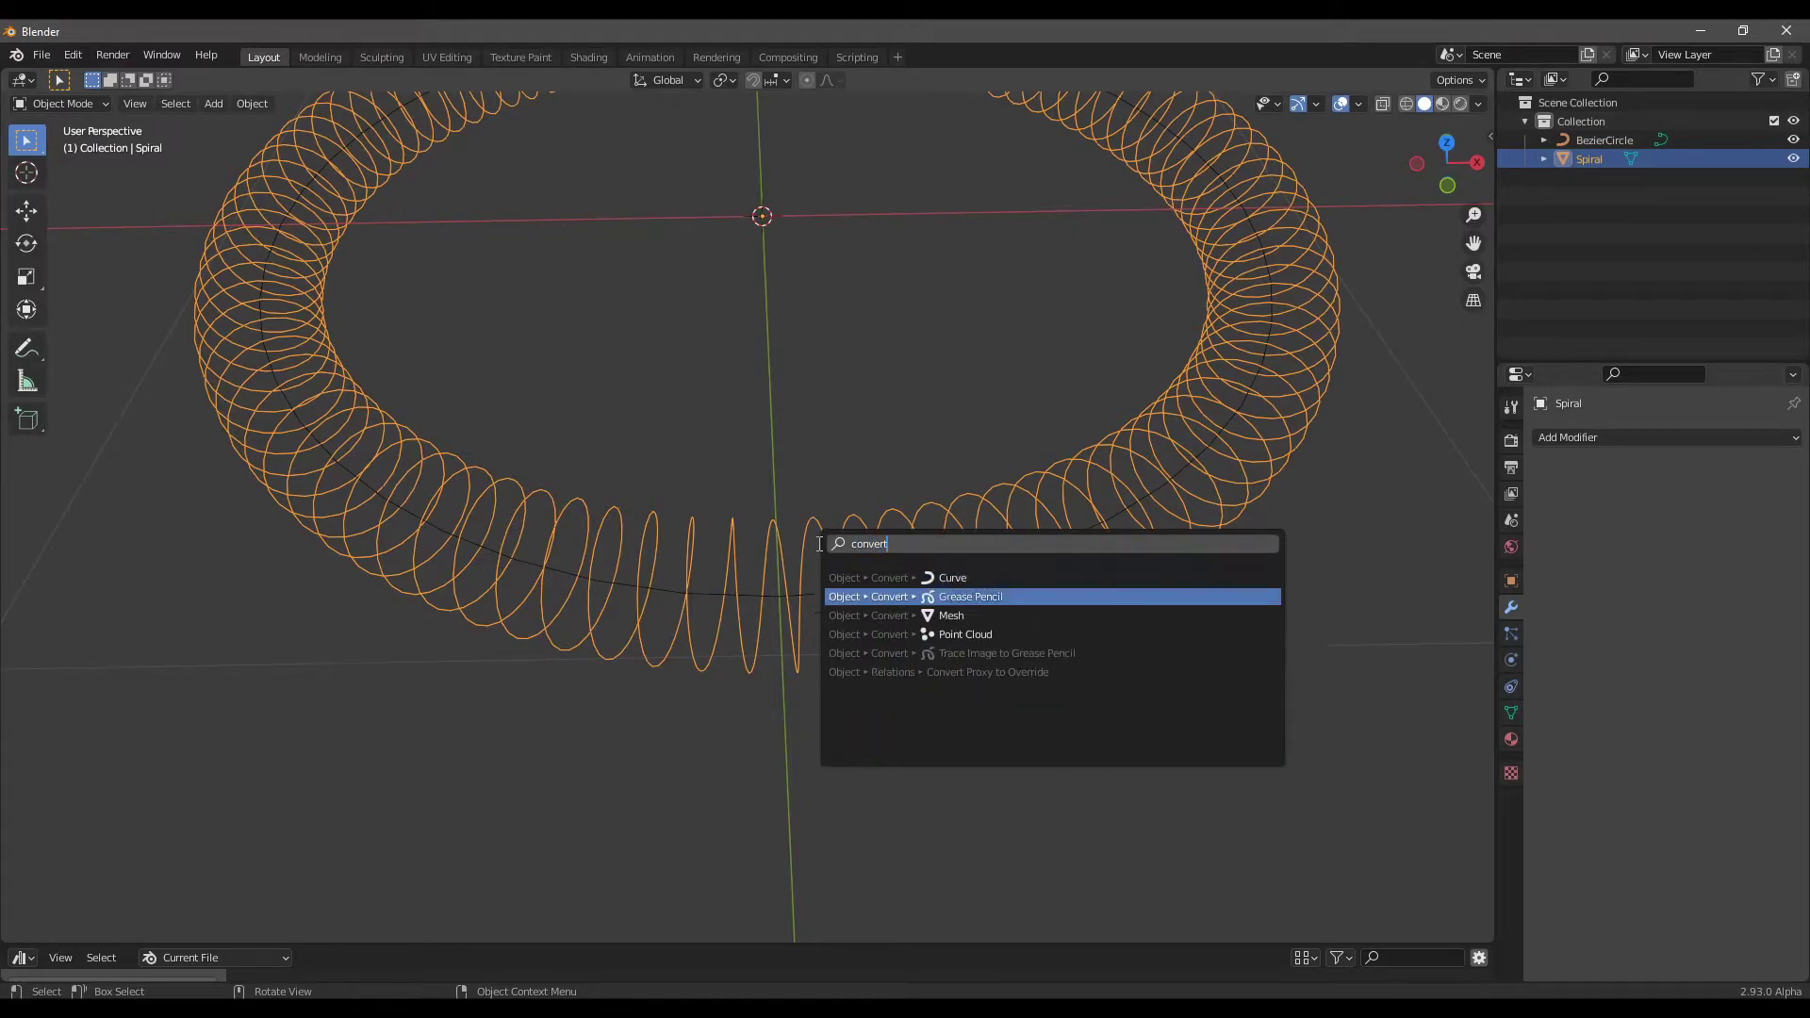
{"action": "key", "text": "Up"}
{"action": "key", "text": "Return"}
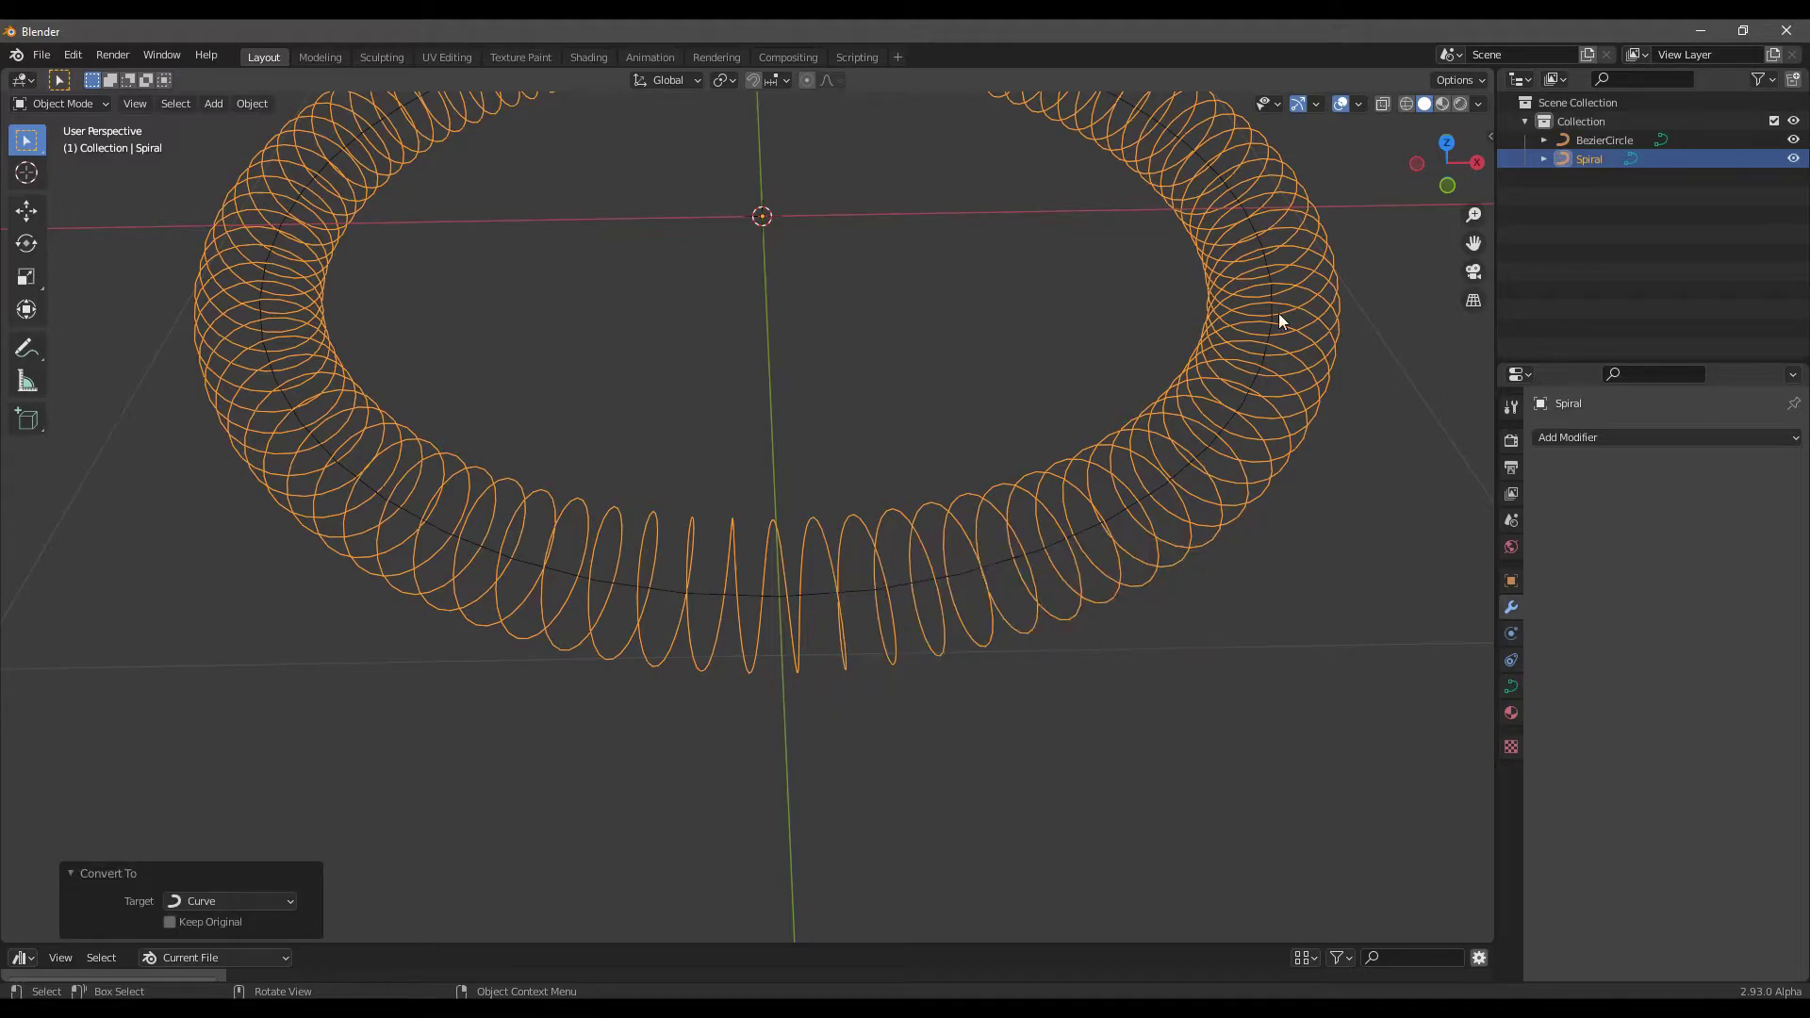
Set the curve's Geometry bevel depth to 0.01 m to make a round tube
{"action": "left_click", "coordinate": [1511, 686]}
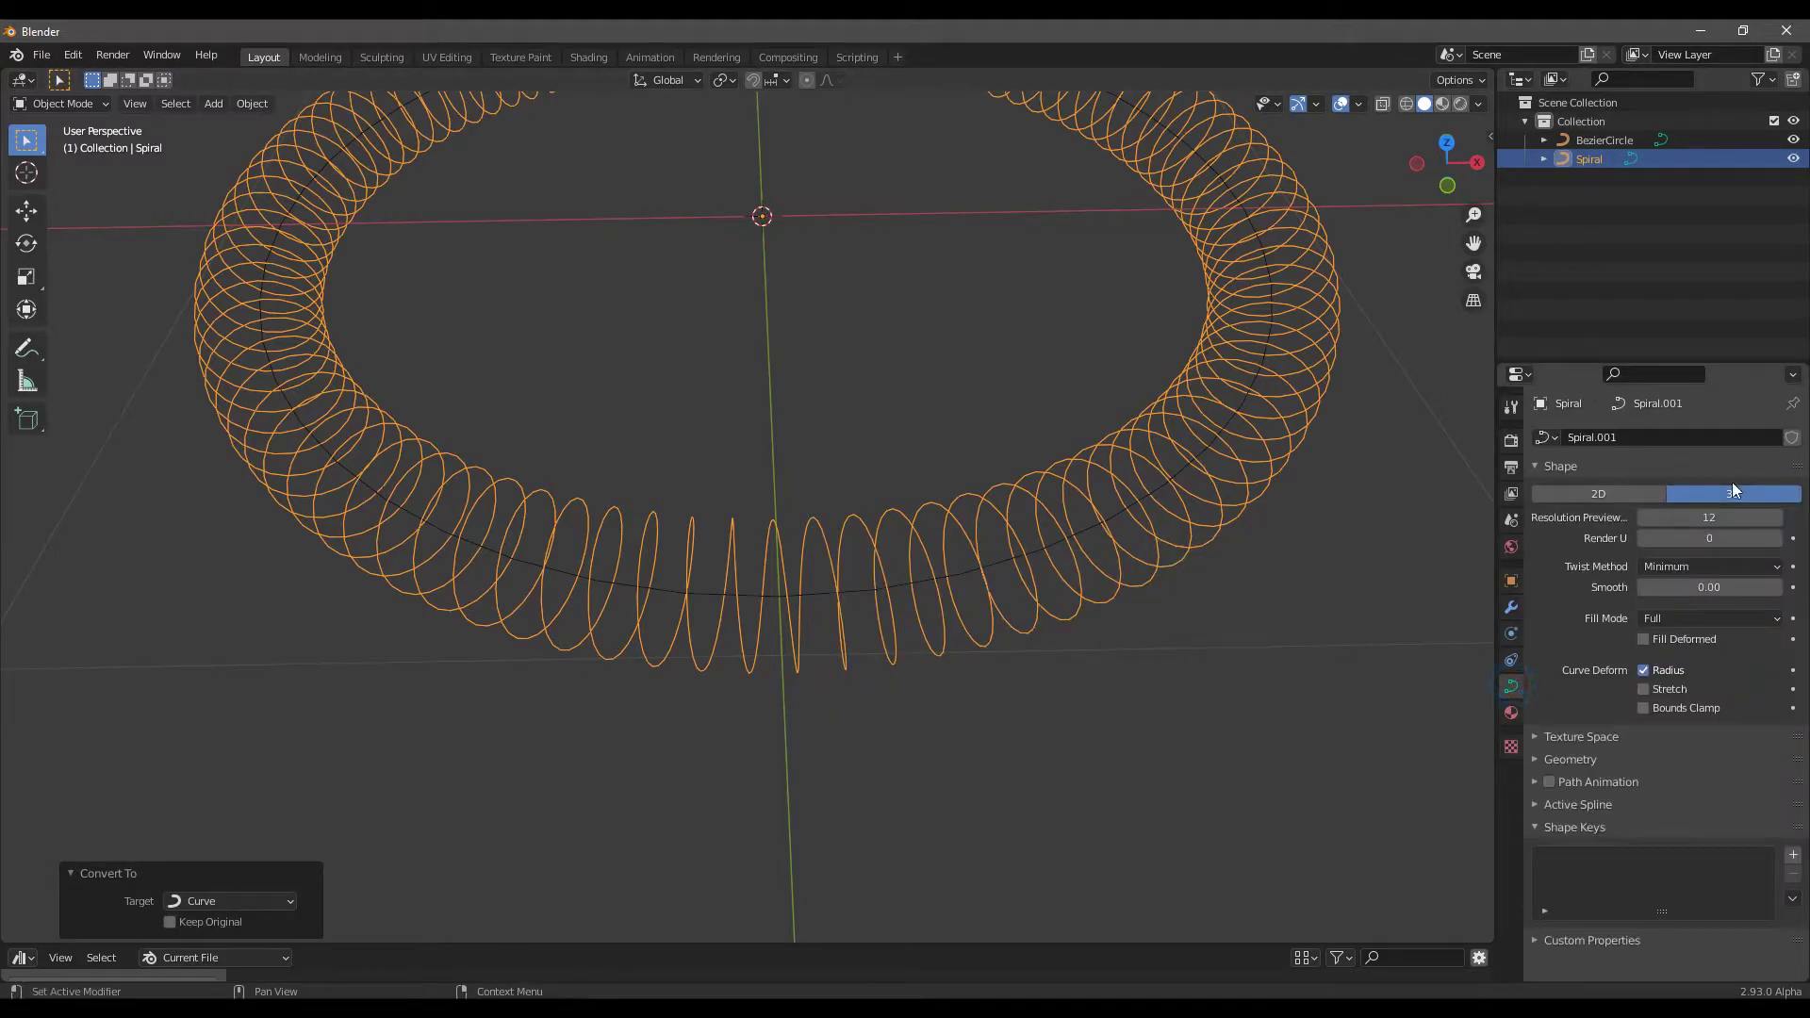
{"action": "left_click", "coordinate": [1565, 759]}
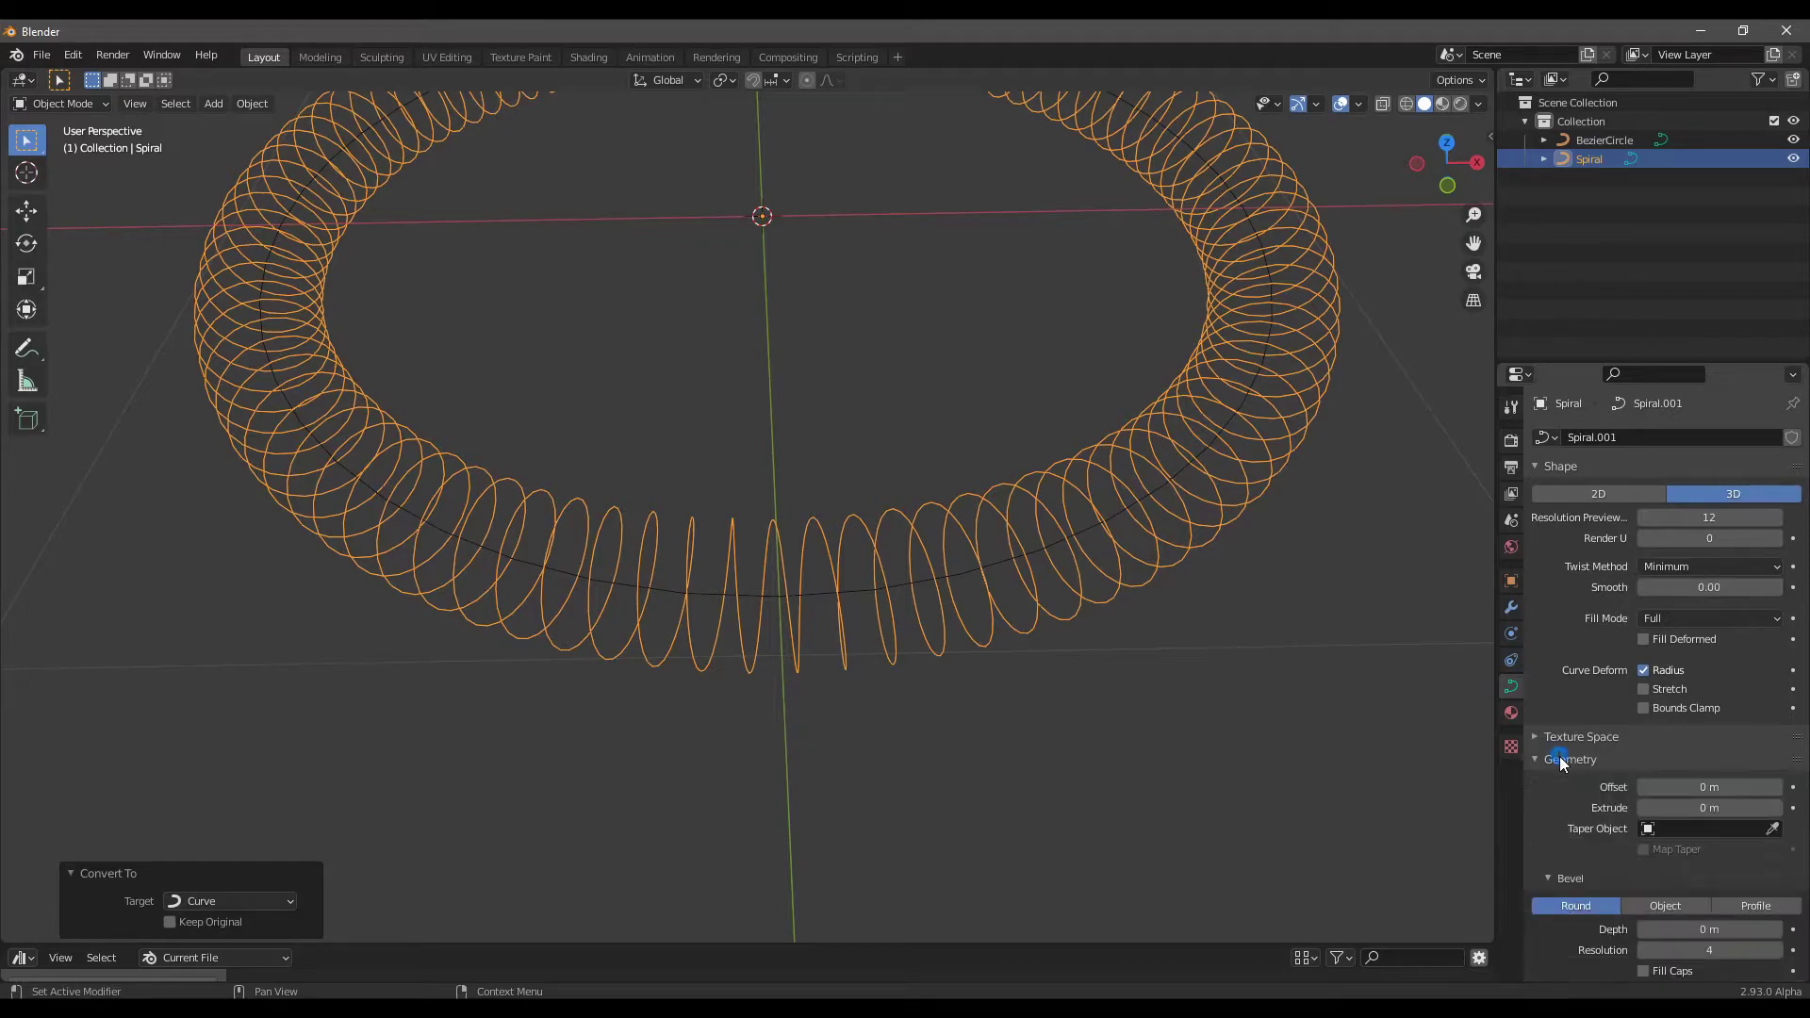
{"action": "scroll", "coordinate": [1610, 760], "scroll_direction": "down", "scroll_amount": 3}
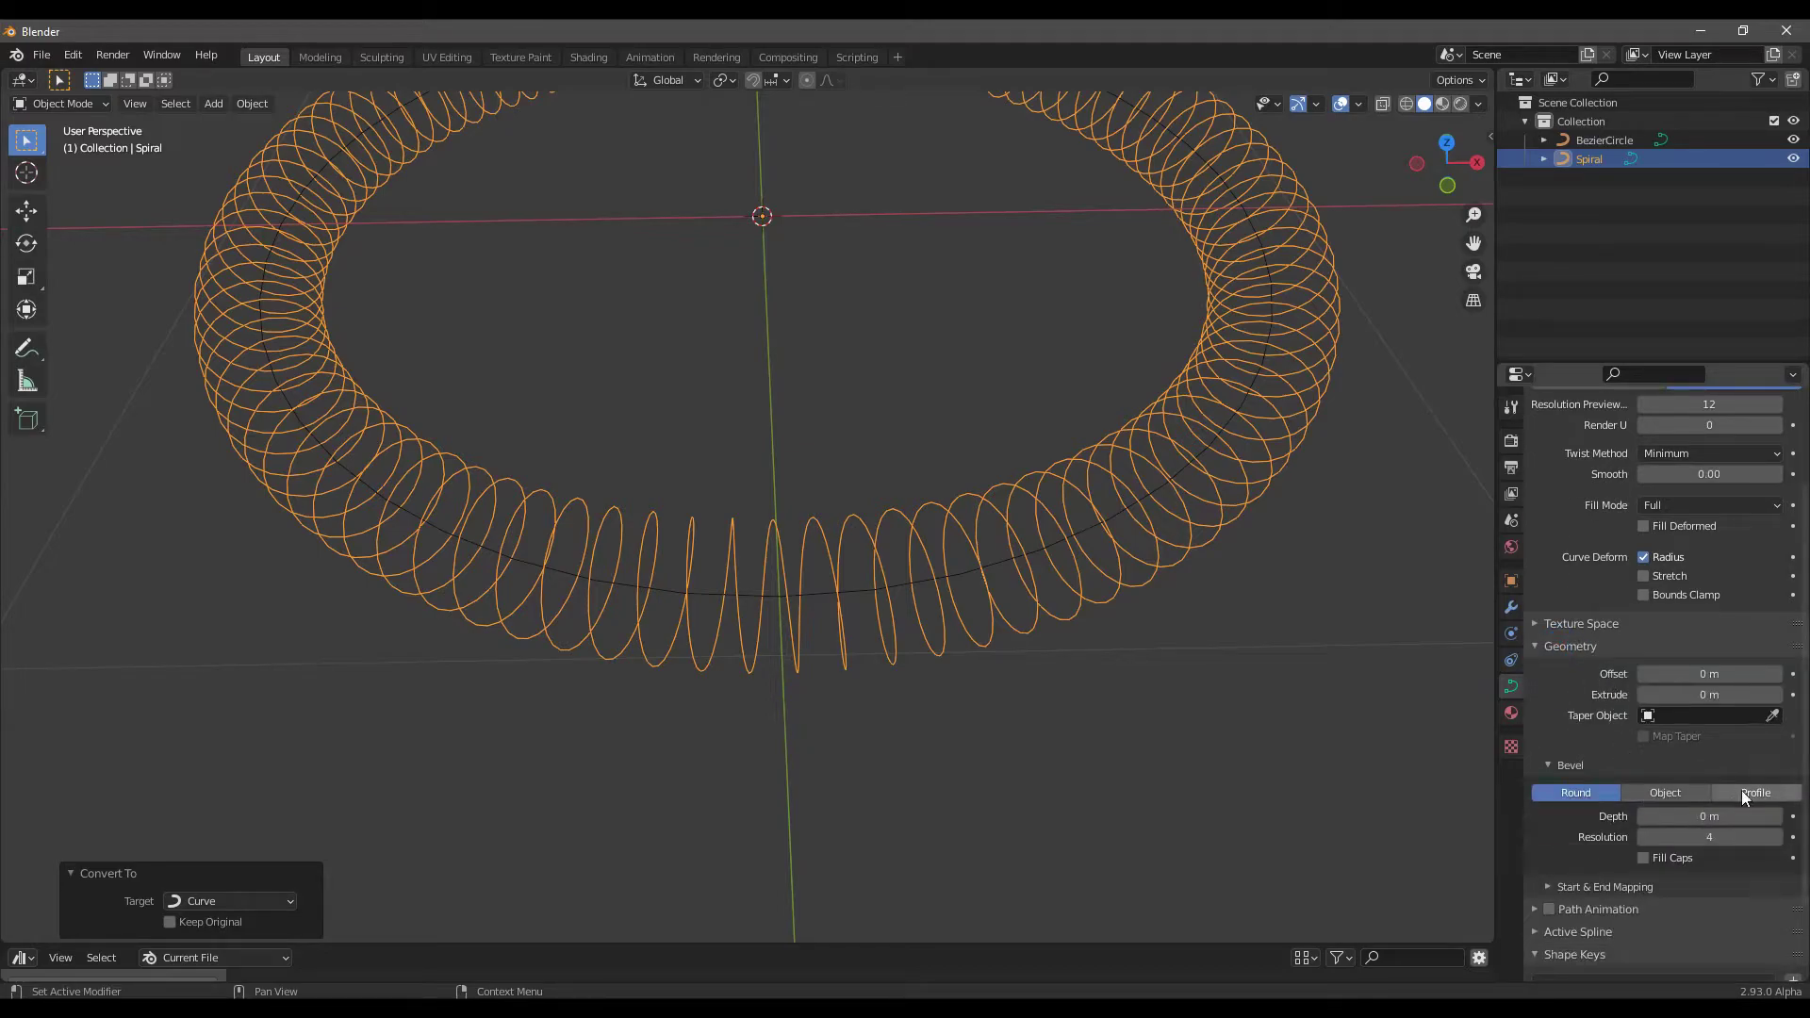
{"action": "scroll", "coordinate": [1637, 819], "scroll_direction": "down", "scroll_amount": 1}
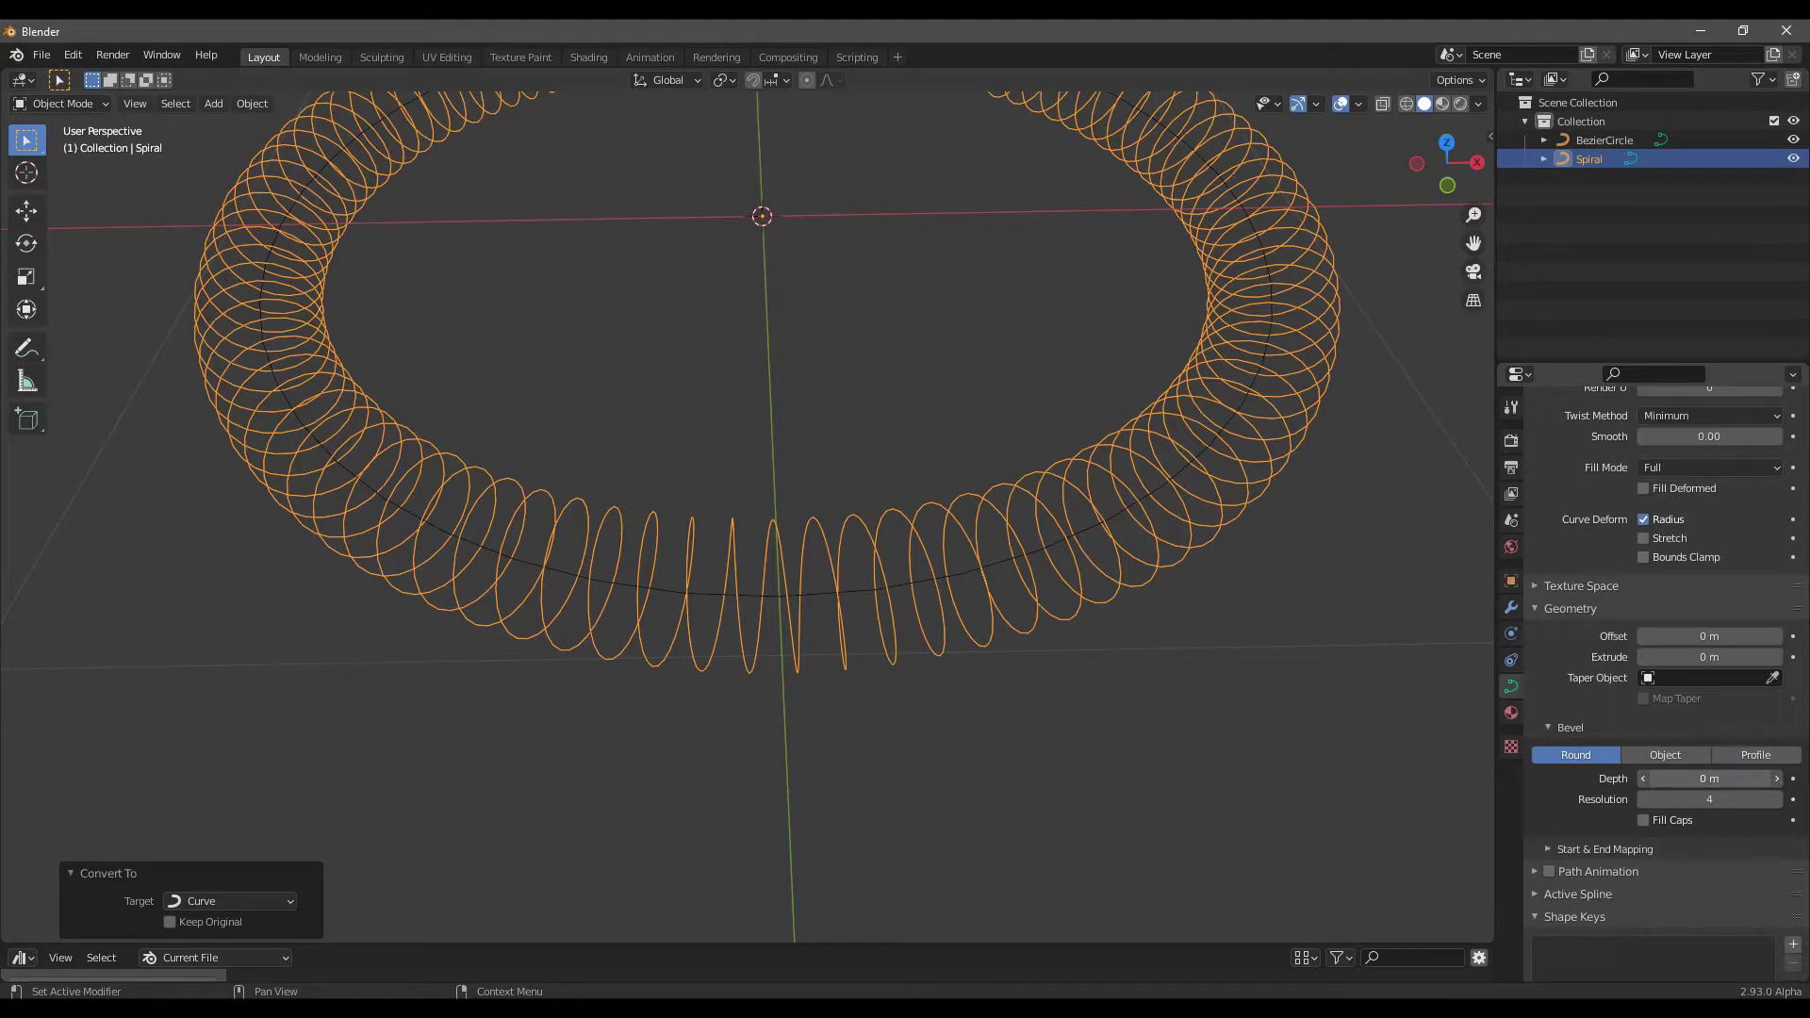
{"action": "left_click_drag", "start_coordinate": [1708, 779], "coordinate": [1726, 779]}
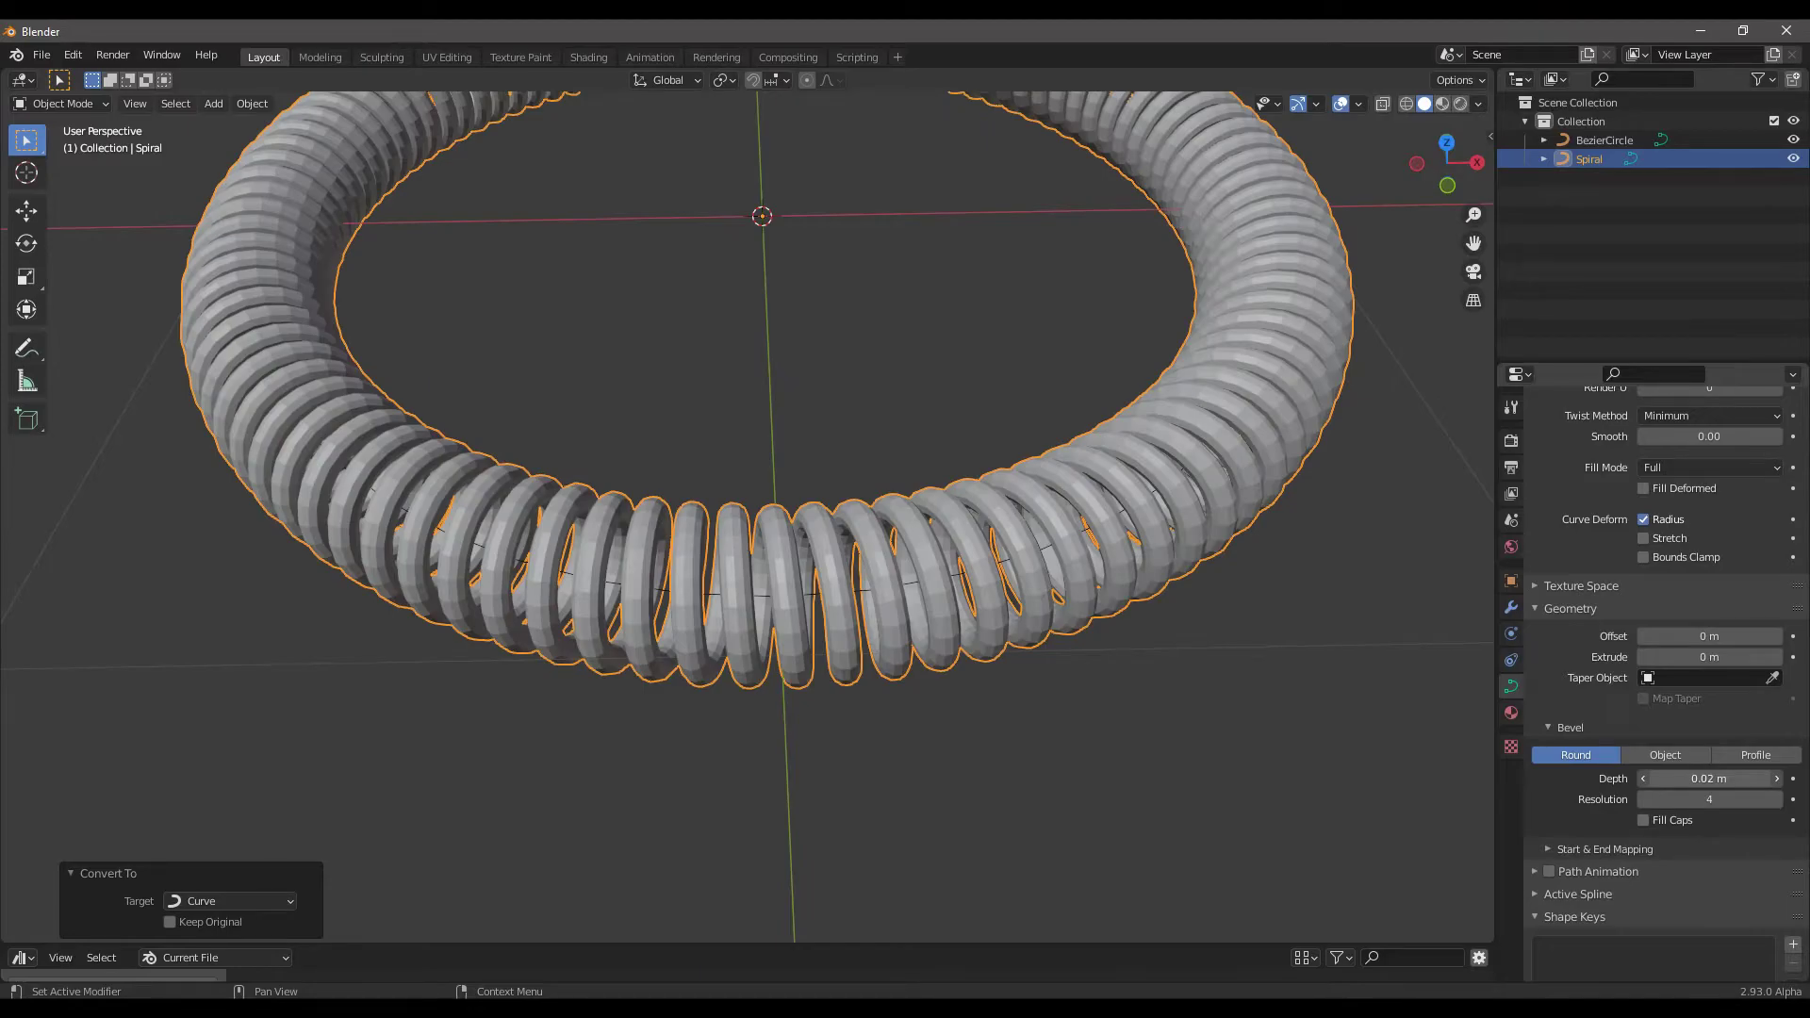
{"action": "left_click_drag", "start_coordinate": [1726, 779], "coordinate": [1708, 779]}
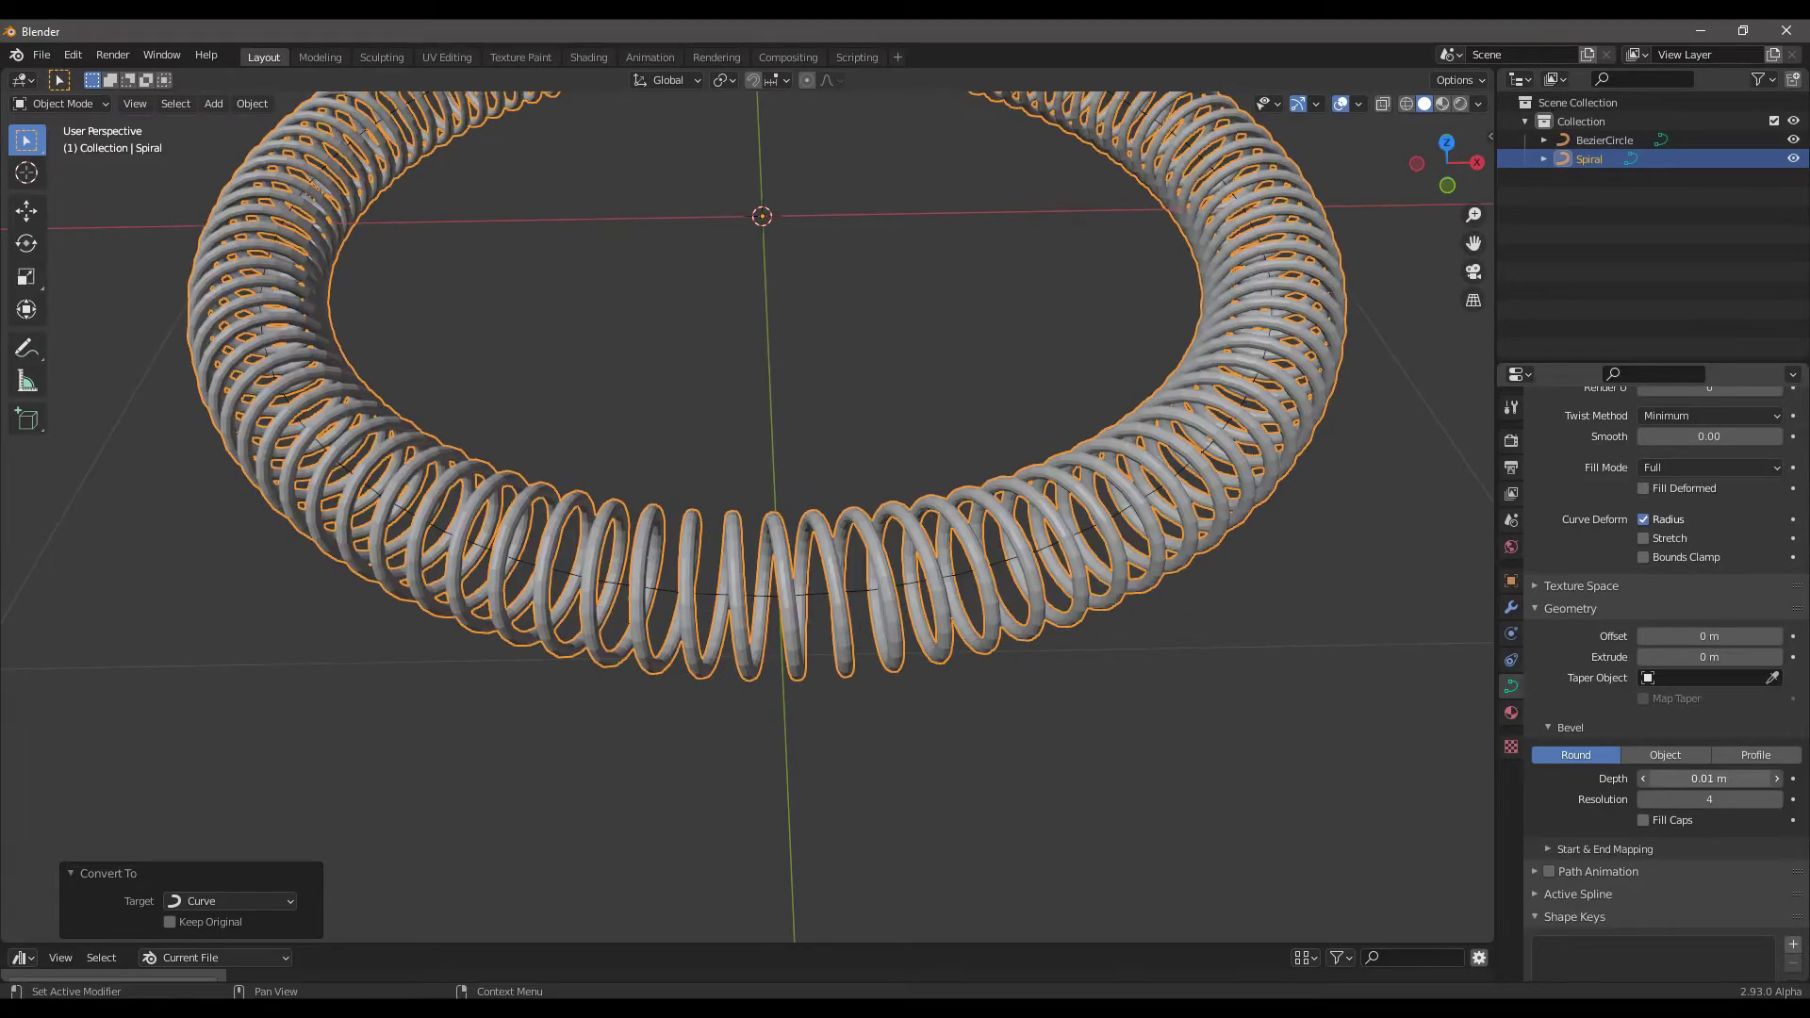
Apply Shade Smooth to the tube coil
{"action": "right_click", "coordinate": [975, 541]}
{"action": "left_click", "coordinate": [916, 636]}
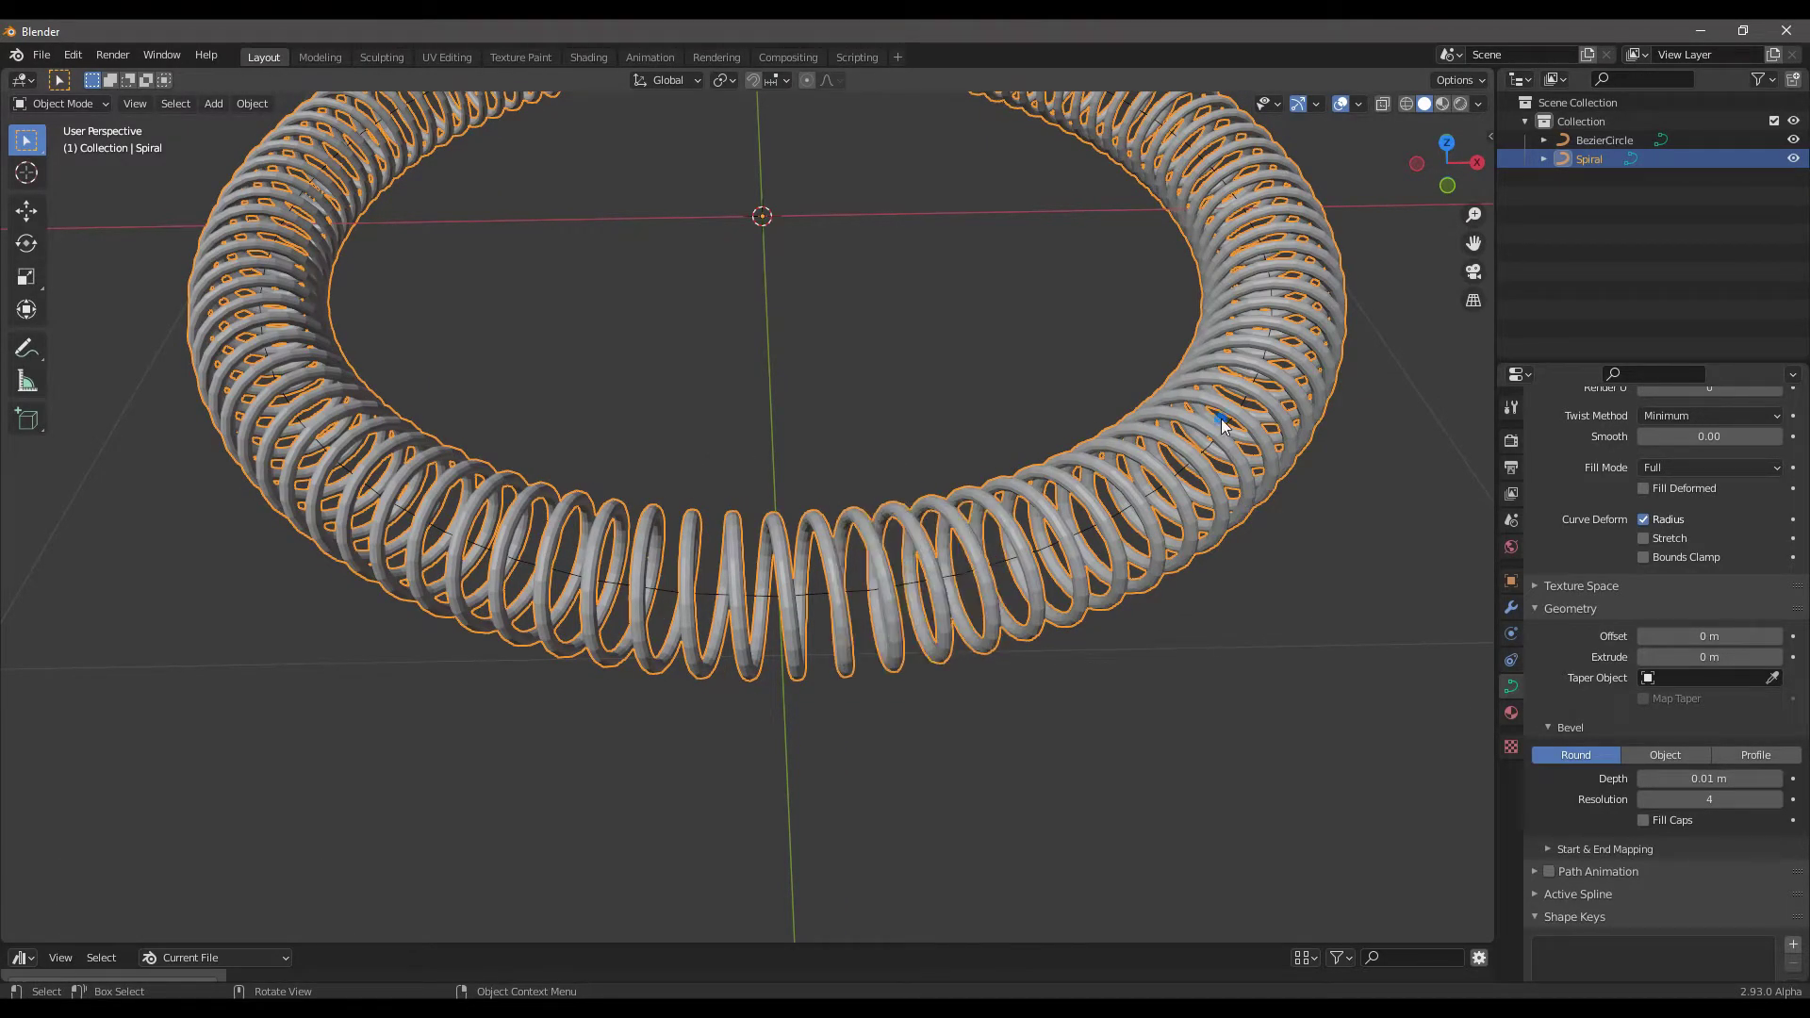
{"action": "right_click", "coordinate": [1126, 485]}
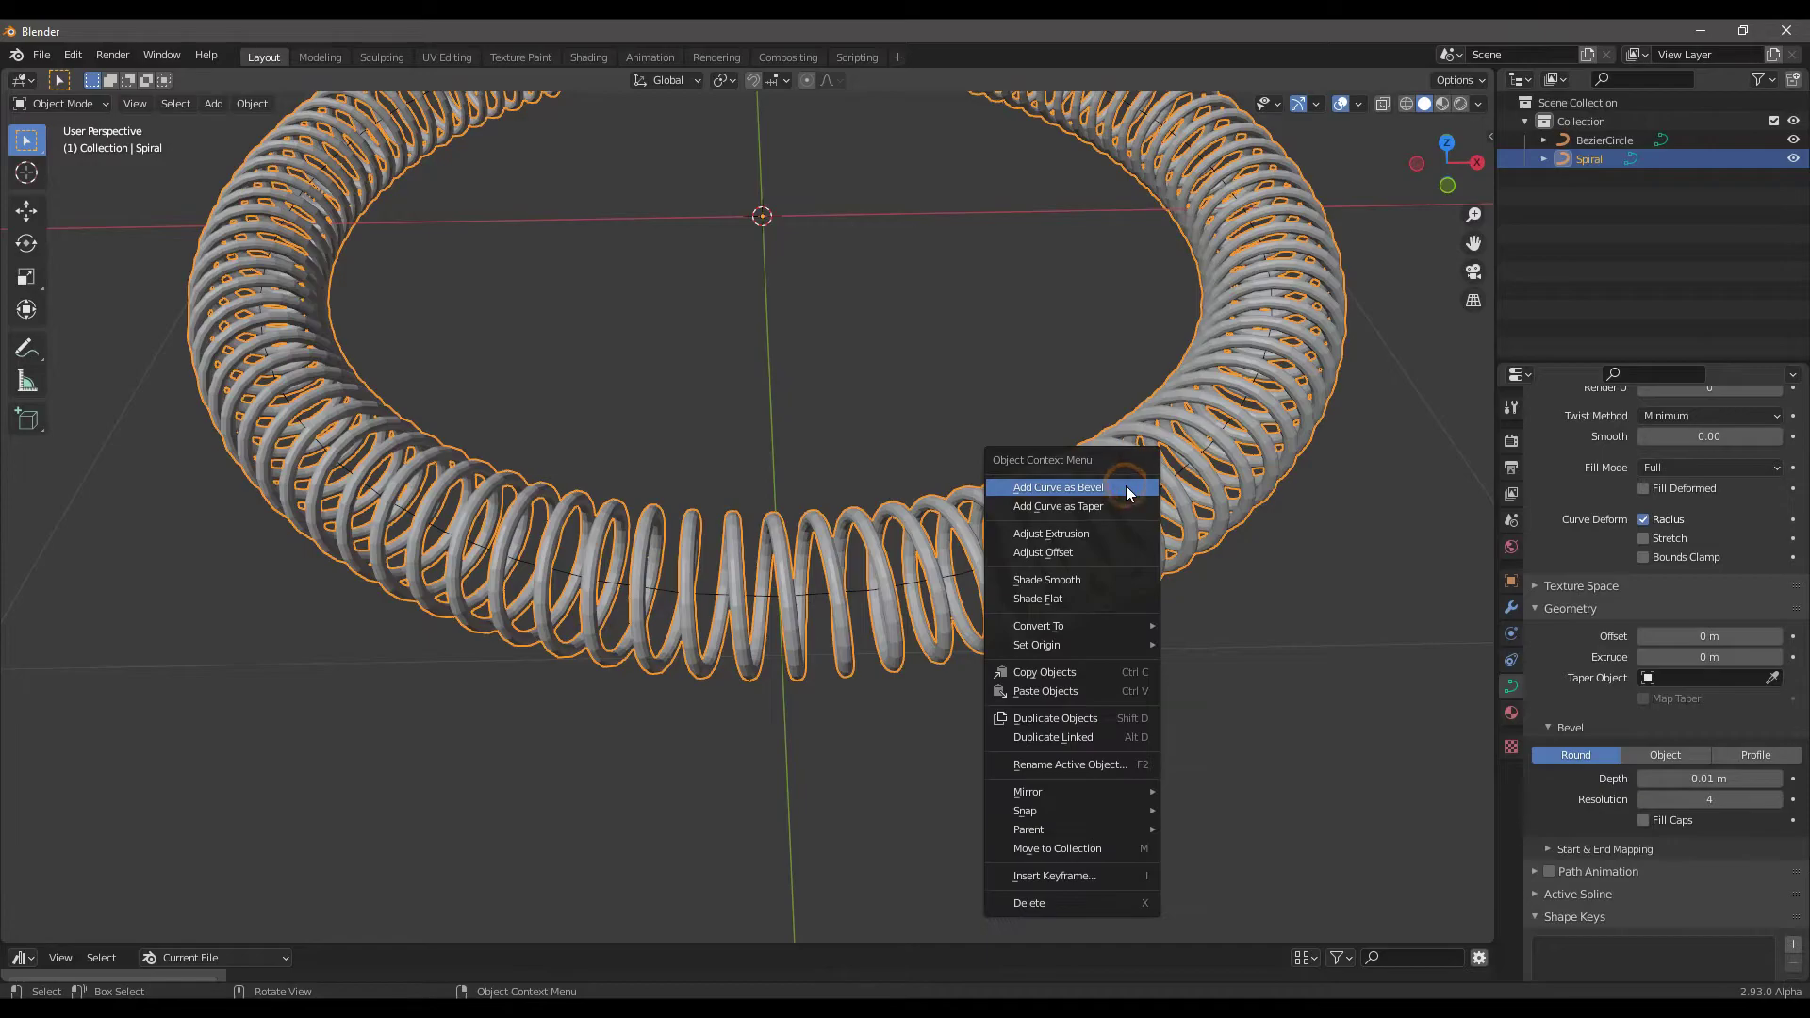
{"action": "left_click", "coordinate": [1083, 579]}
{"action": "middle_click_drag", "start_coordinate": [1048, 397], "coordinate": [1018, 473]}
{"action": "scroll", "coordinate": [1018, 472], "scroll_direction": "down", "scroll_amount": 5}
{"action": "middle_click_drag", "start_coordinate": [937, 546], "coordinate": [972, 619]}
Scale the spiral coil down to 0.611 on all axes
{"action": "left_click", "coordinate": [1309, 317]}
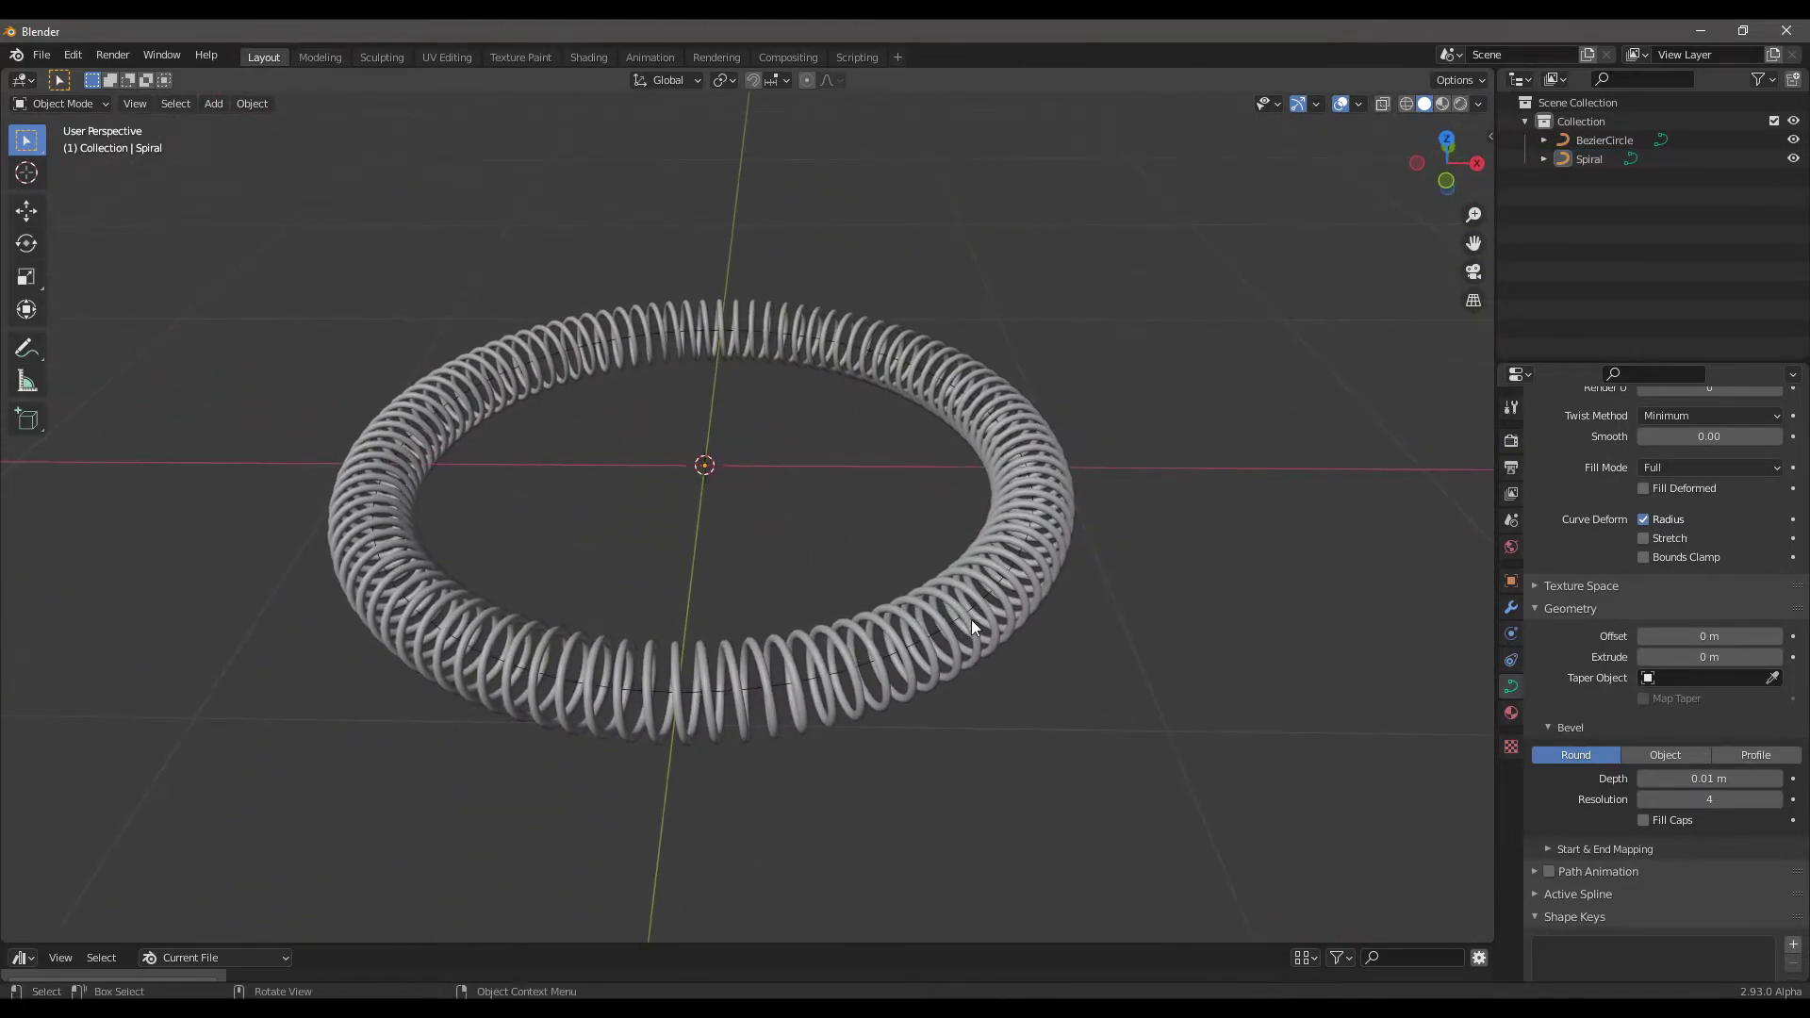
{"action": "left_click", "coordinate": [981, 598]}
{"action": "key", "text": "s"}
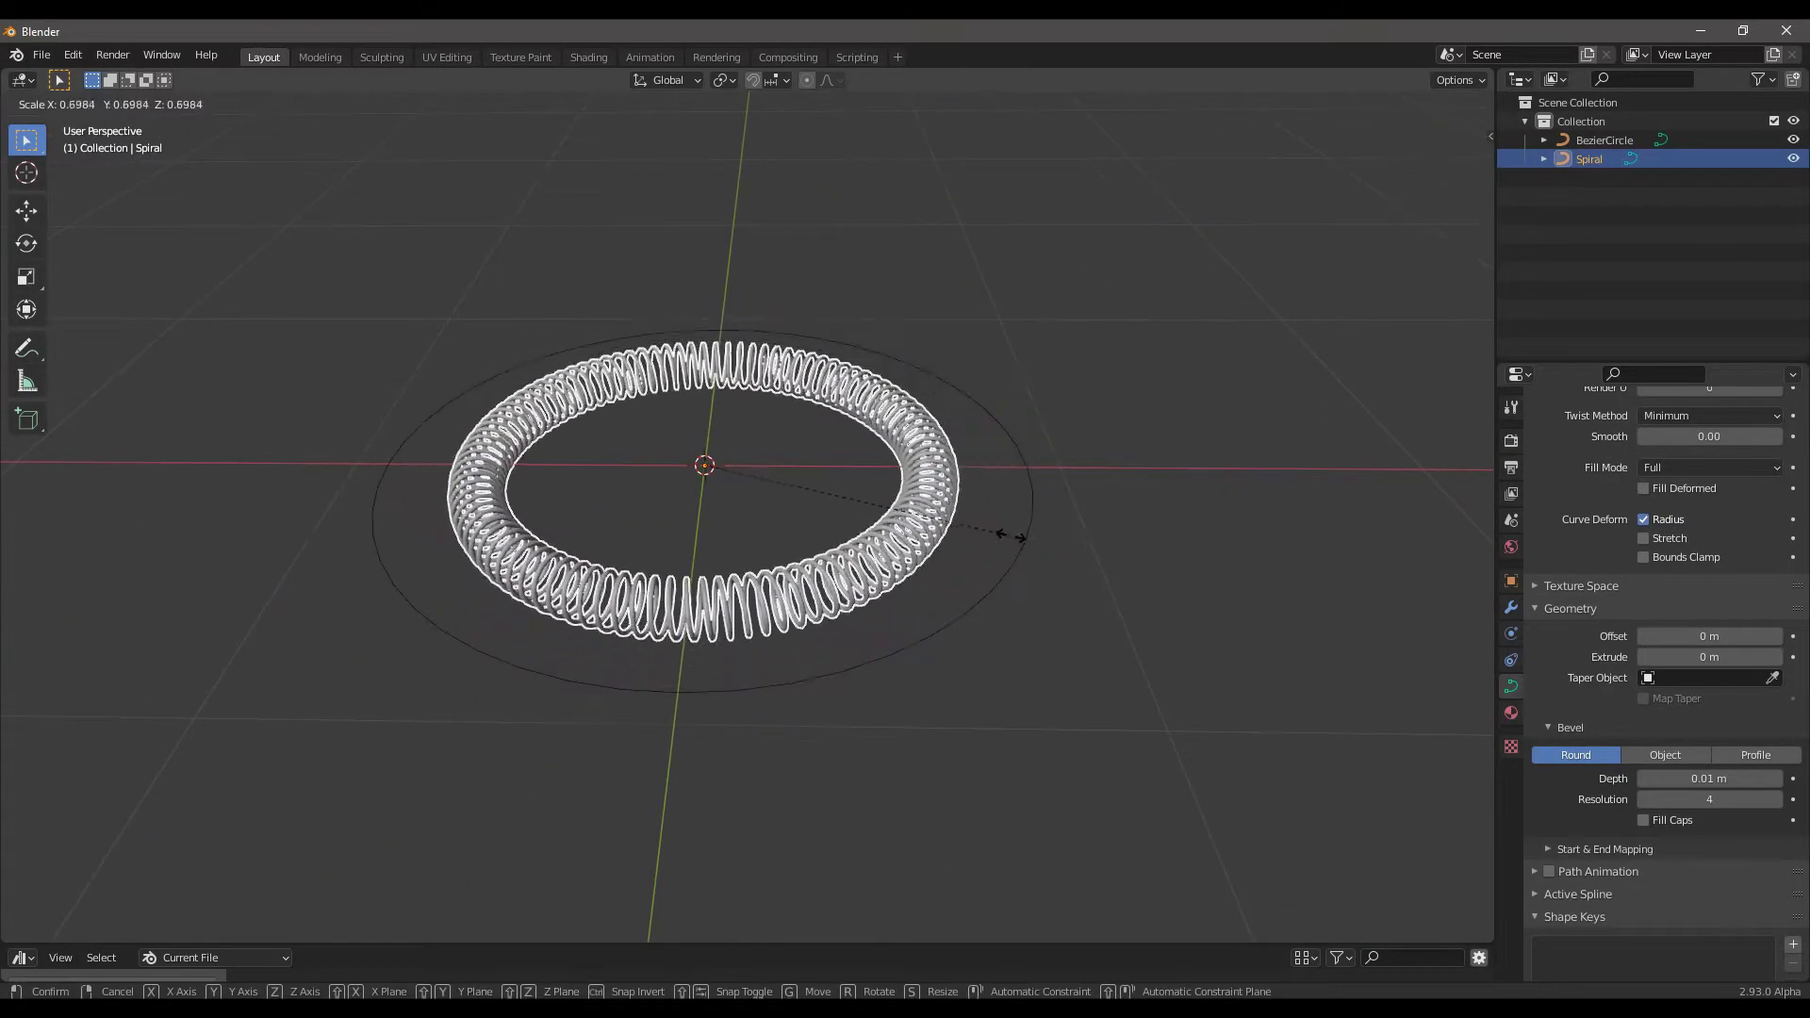
{"action": "left_click", "coordinate": [983, 529]}
{"action": "scroll", "coordinate": [791, 517], "scroll_direction": "up", "scroll_amount": 3}
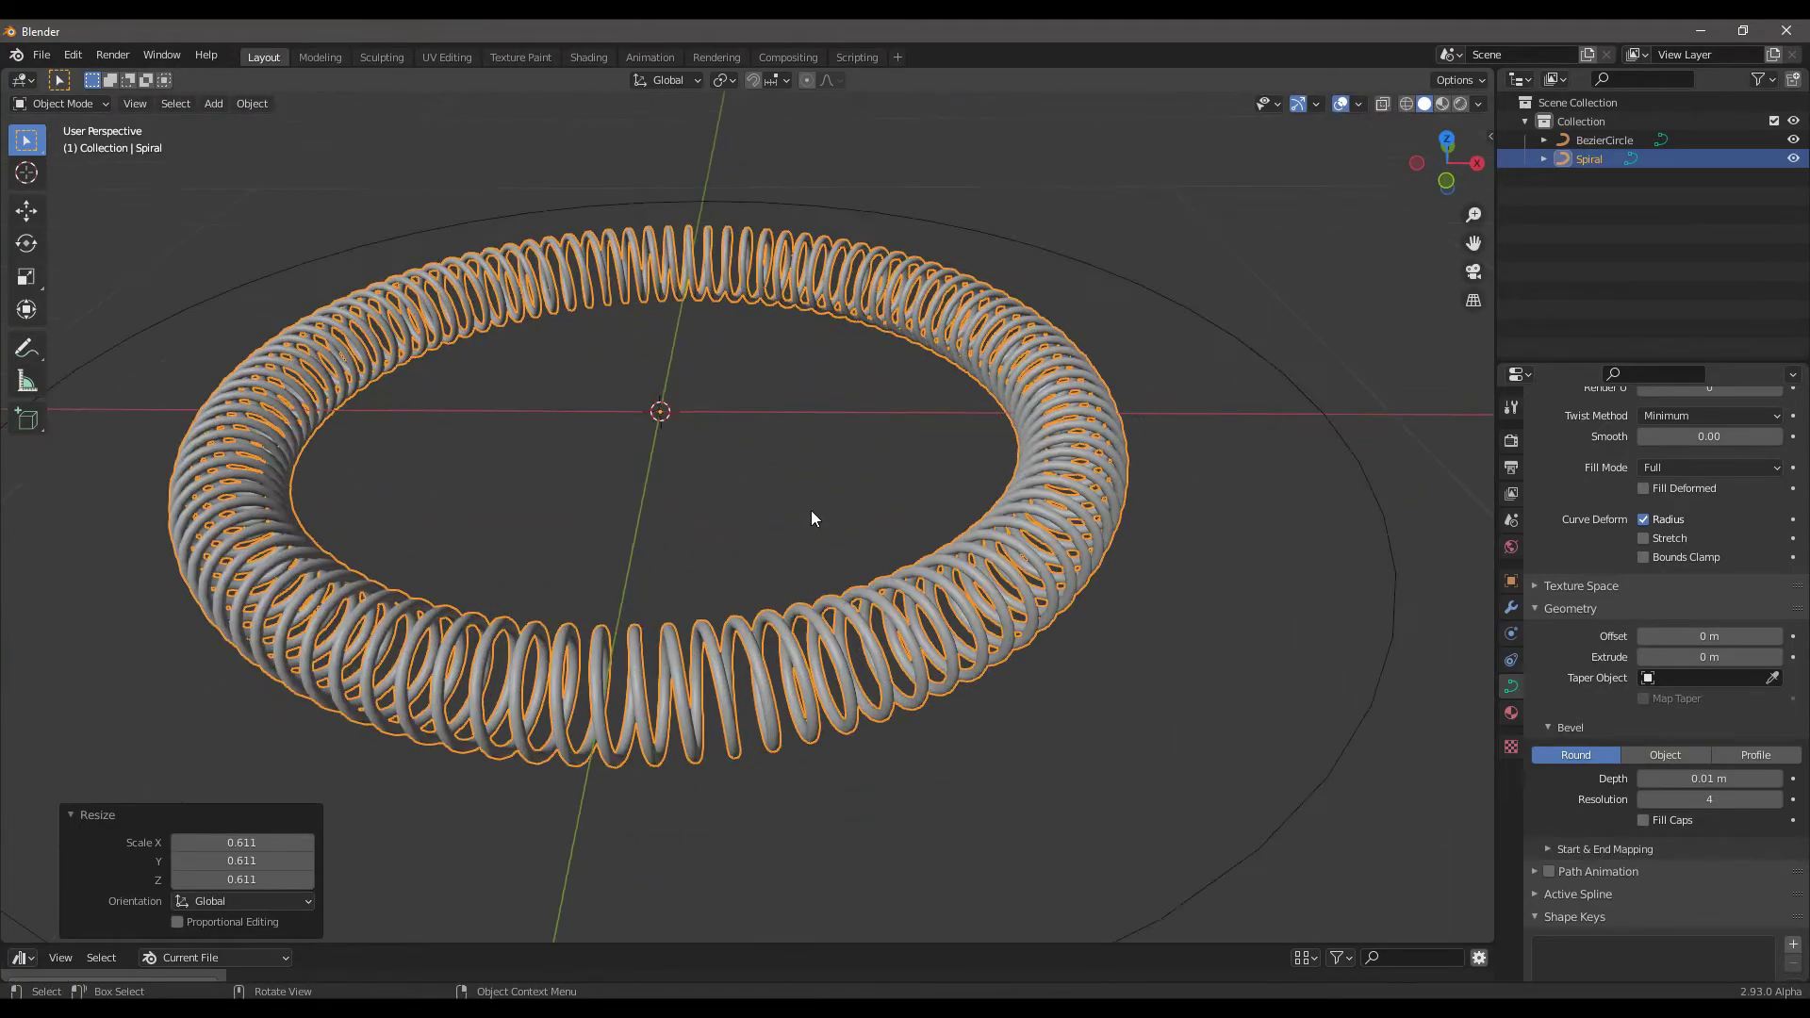
{"action": "middle_click_drag", "start_coordinate": [810, 511], "coordinate": [703, 552]}
{"action": "scroll", "coordinate": [738, 605], "scroll_direction": "up", "scroll_amount": 3}
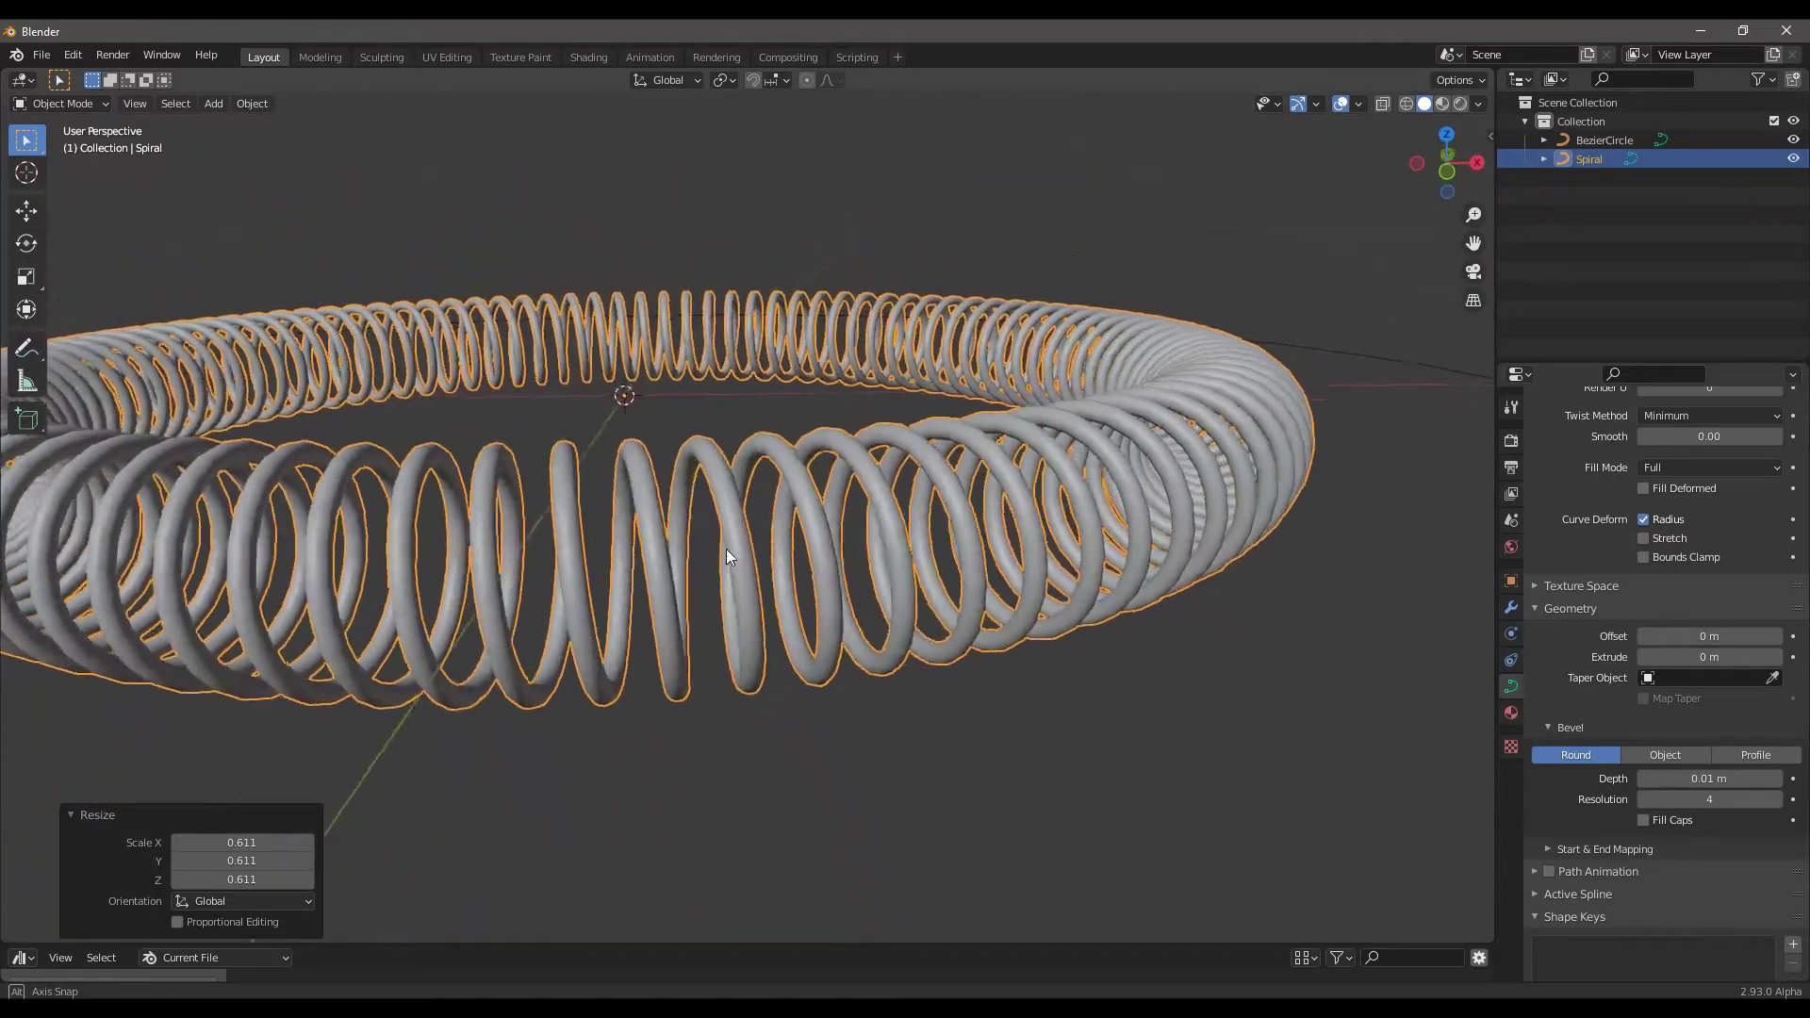
{"action": "middle_click_drag", "start_coordinate": [726, 548], "coordinate": [767, 598]}
{"action": "scroll", "coordinate": [768, 598], "scroll_direction": "down", "scroll_amount": 5}
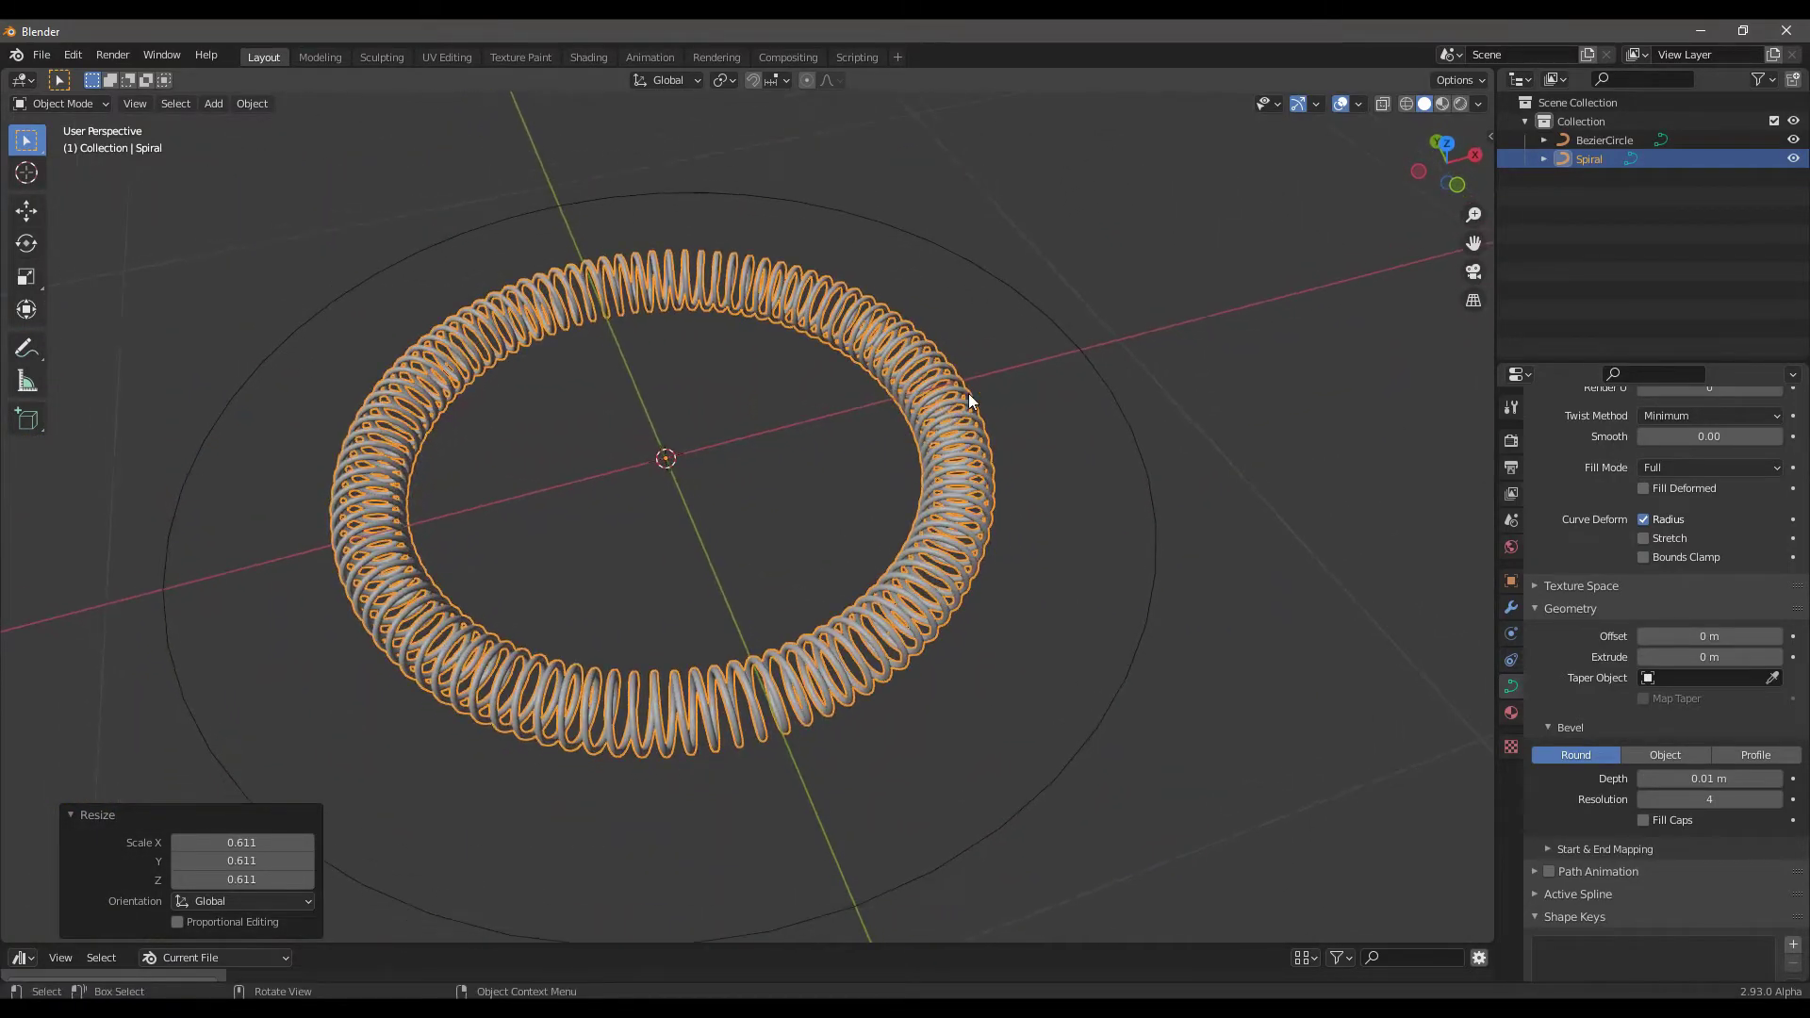
Switch the viewport to Material Preview and then Rendered shading
{"action": "left_click", "coordinate": [1444, 106]}
{"action": "mouse_move", "coordinate": [753, 445]}
{"action": "middle_mouse_down"}
{"action": "mouse_move", "coordinate": [958, 424]}
{"action": "mouse_move", "coordinate": [924, 563]}
{"action": "mouse_move", "coordinate": [958, 479]}
{"action": "mouse_move", "coordinate": [1253, 202]}
{"action": "middle_mouse_up"}
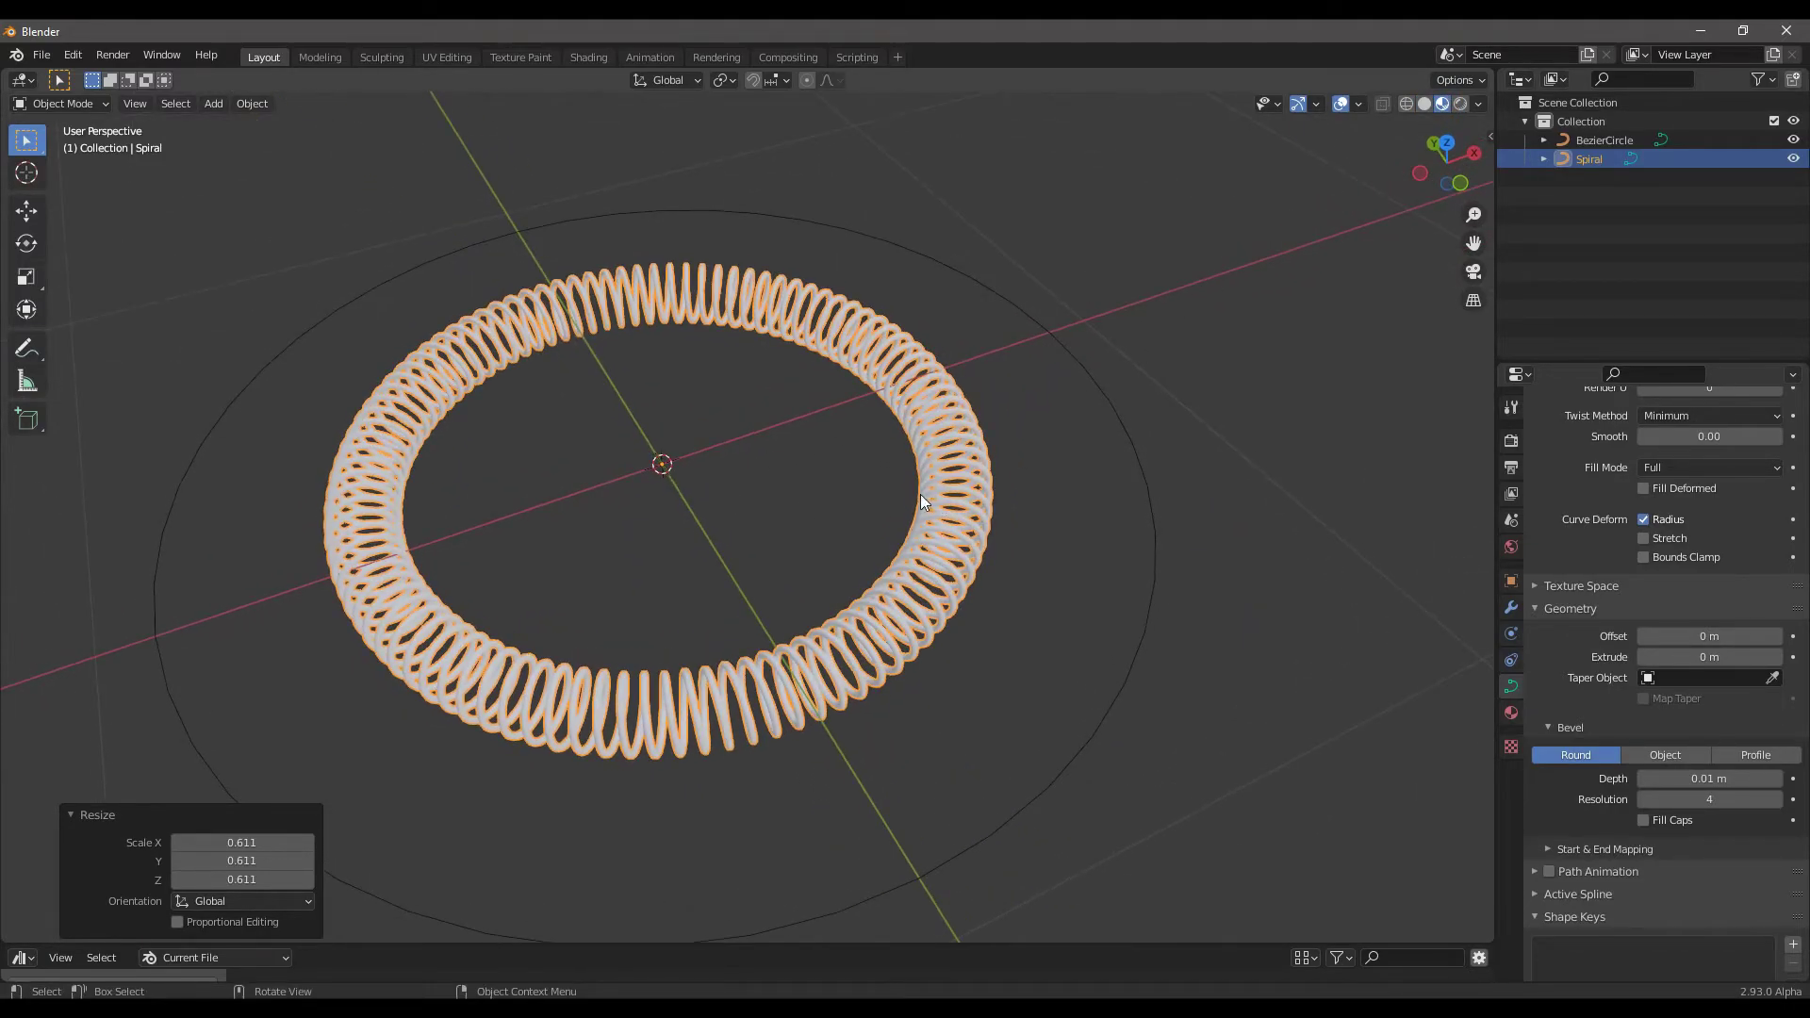
{"action": "left_click", "coordinate": [1460, 104]}
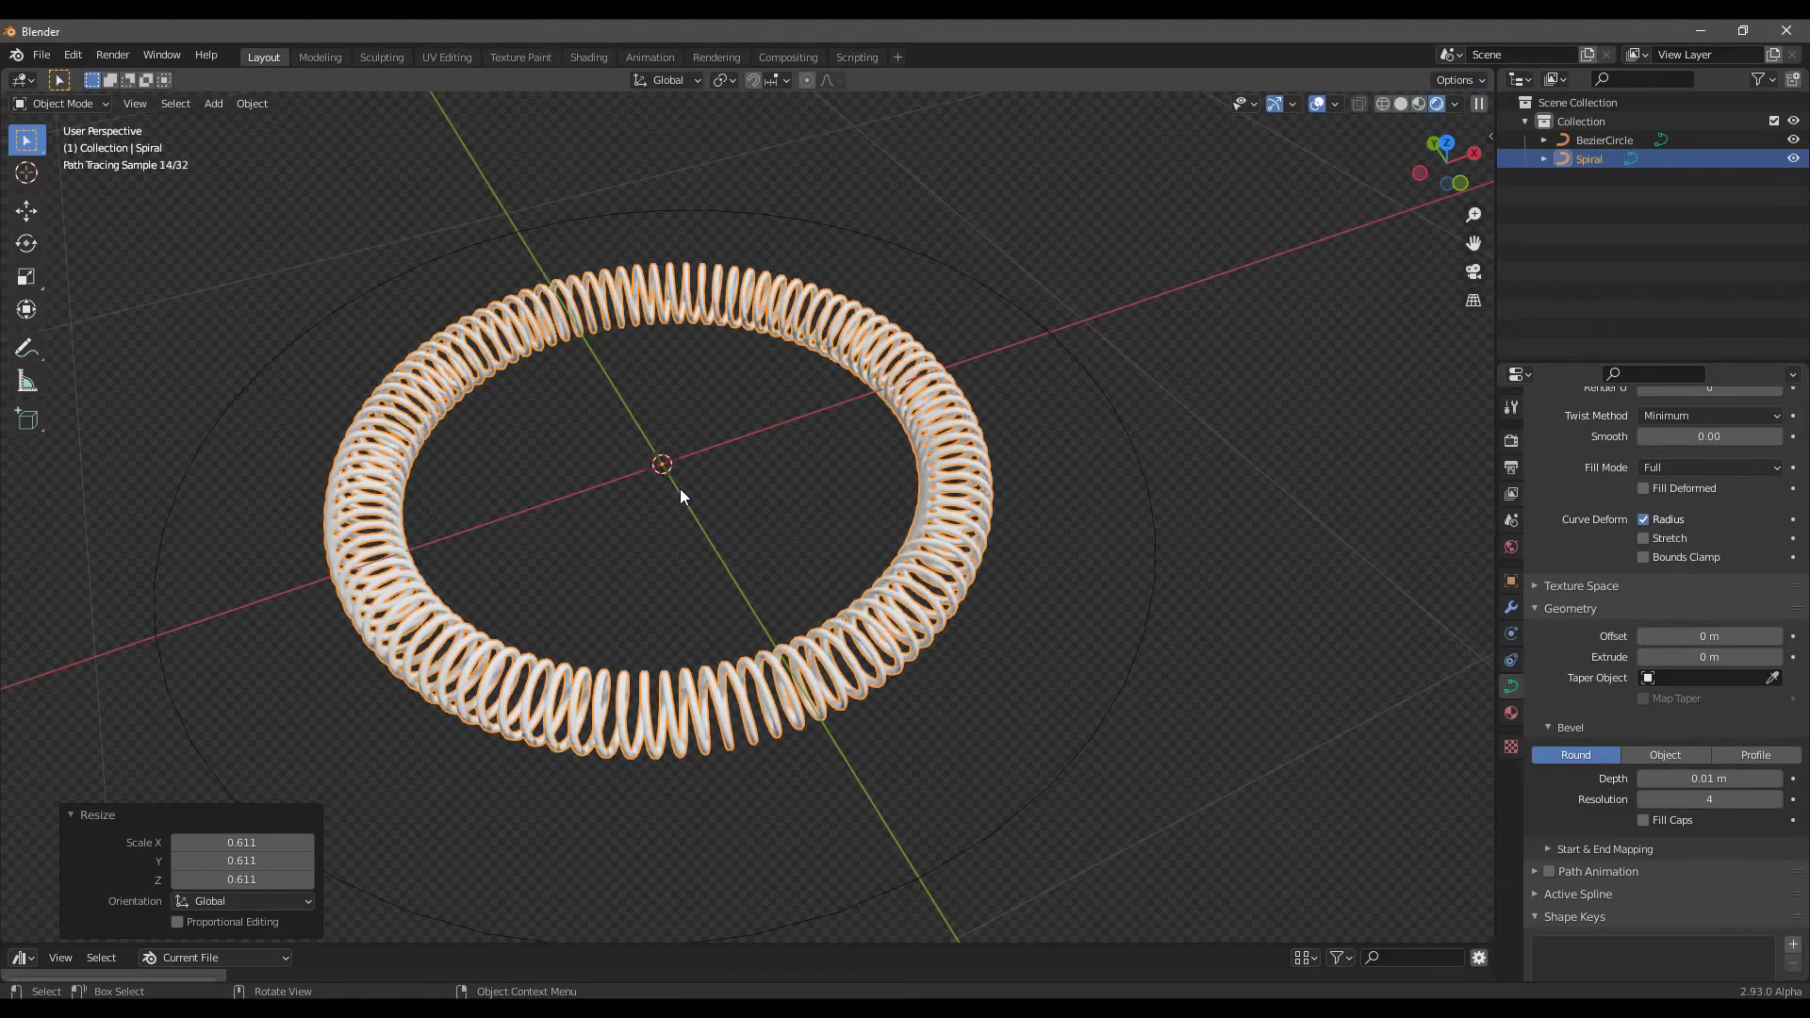
Deselect the spiral, turn off viewport overlays, and orbit around the rendered coil ring
{"action": "middle_click_drag", "start_coordinate": [952, 449], "coordinate": [982, 399]}
{"action": "left_click", "coordinate": [987, 405]}
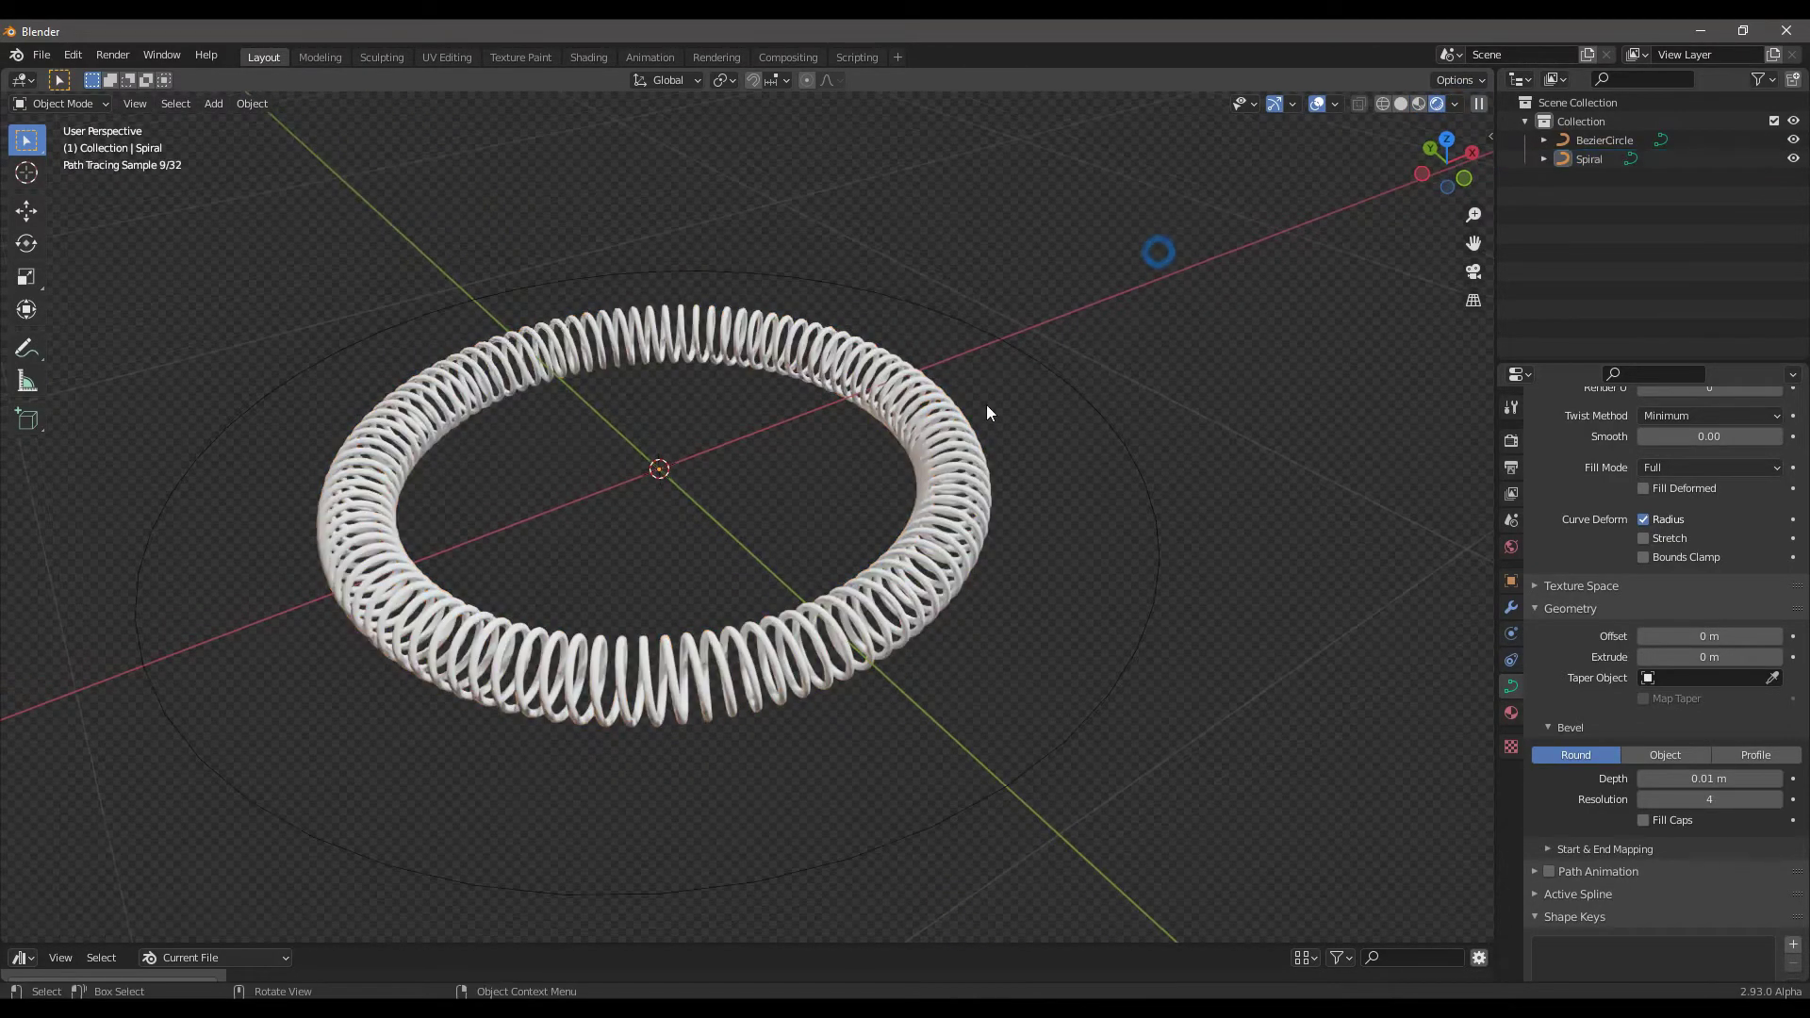
{"action": "left_click", "coordinate": [1316, 103]}
{"action": "middle_click_drag", "start_coordinate": [971, 443], "coordinate": [957, 452]}
{"action": "scroll", "coordinate": [1014, 438], "scroll_direction": "up", "scroll_amount": 3}
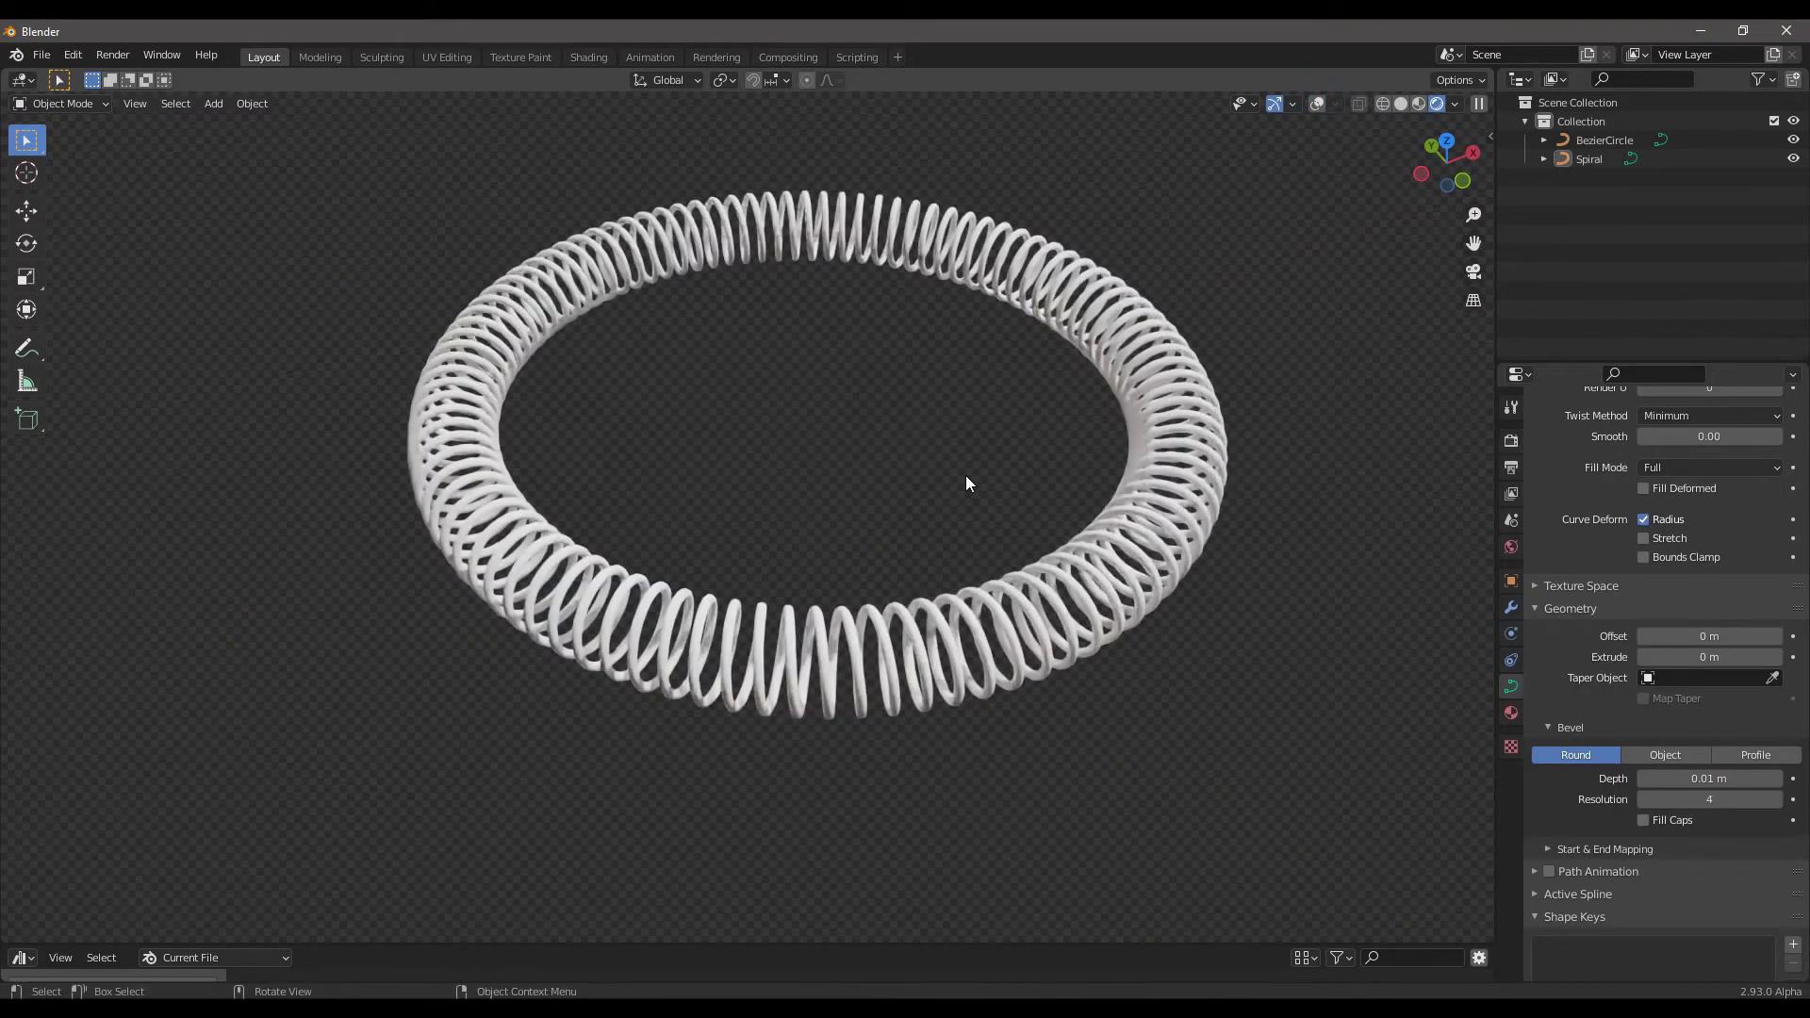
{"action": "middle_click_drag", "start_coordinate": [1083, 415], "coordinate": [995, 453]}
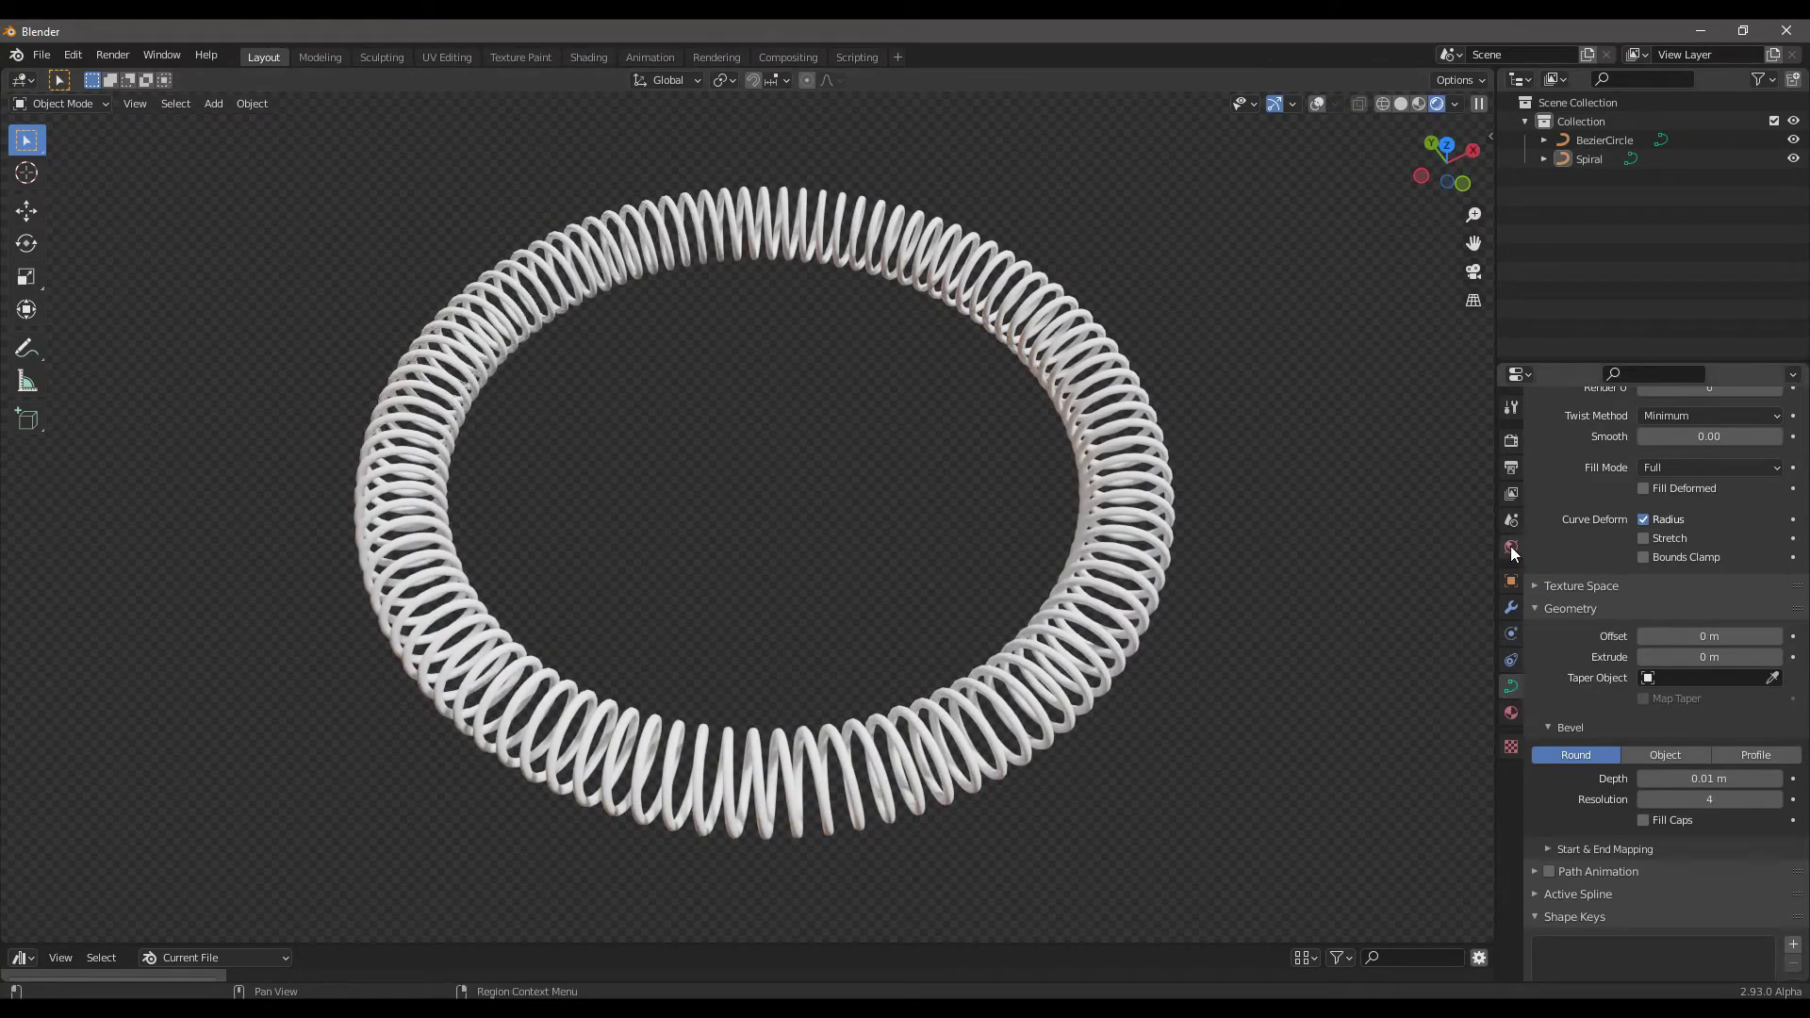
Add a new Principled BSDF material named 'Material' to the spiral coil
{"action": "left_click", "coordinate": [1512, 713]}
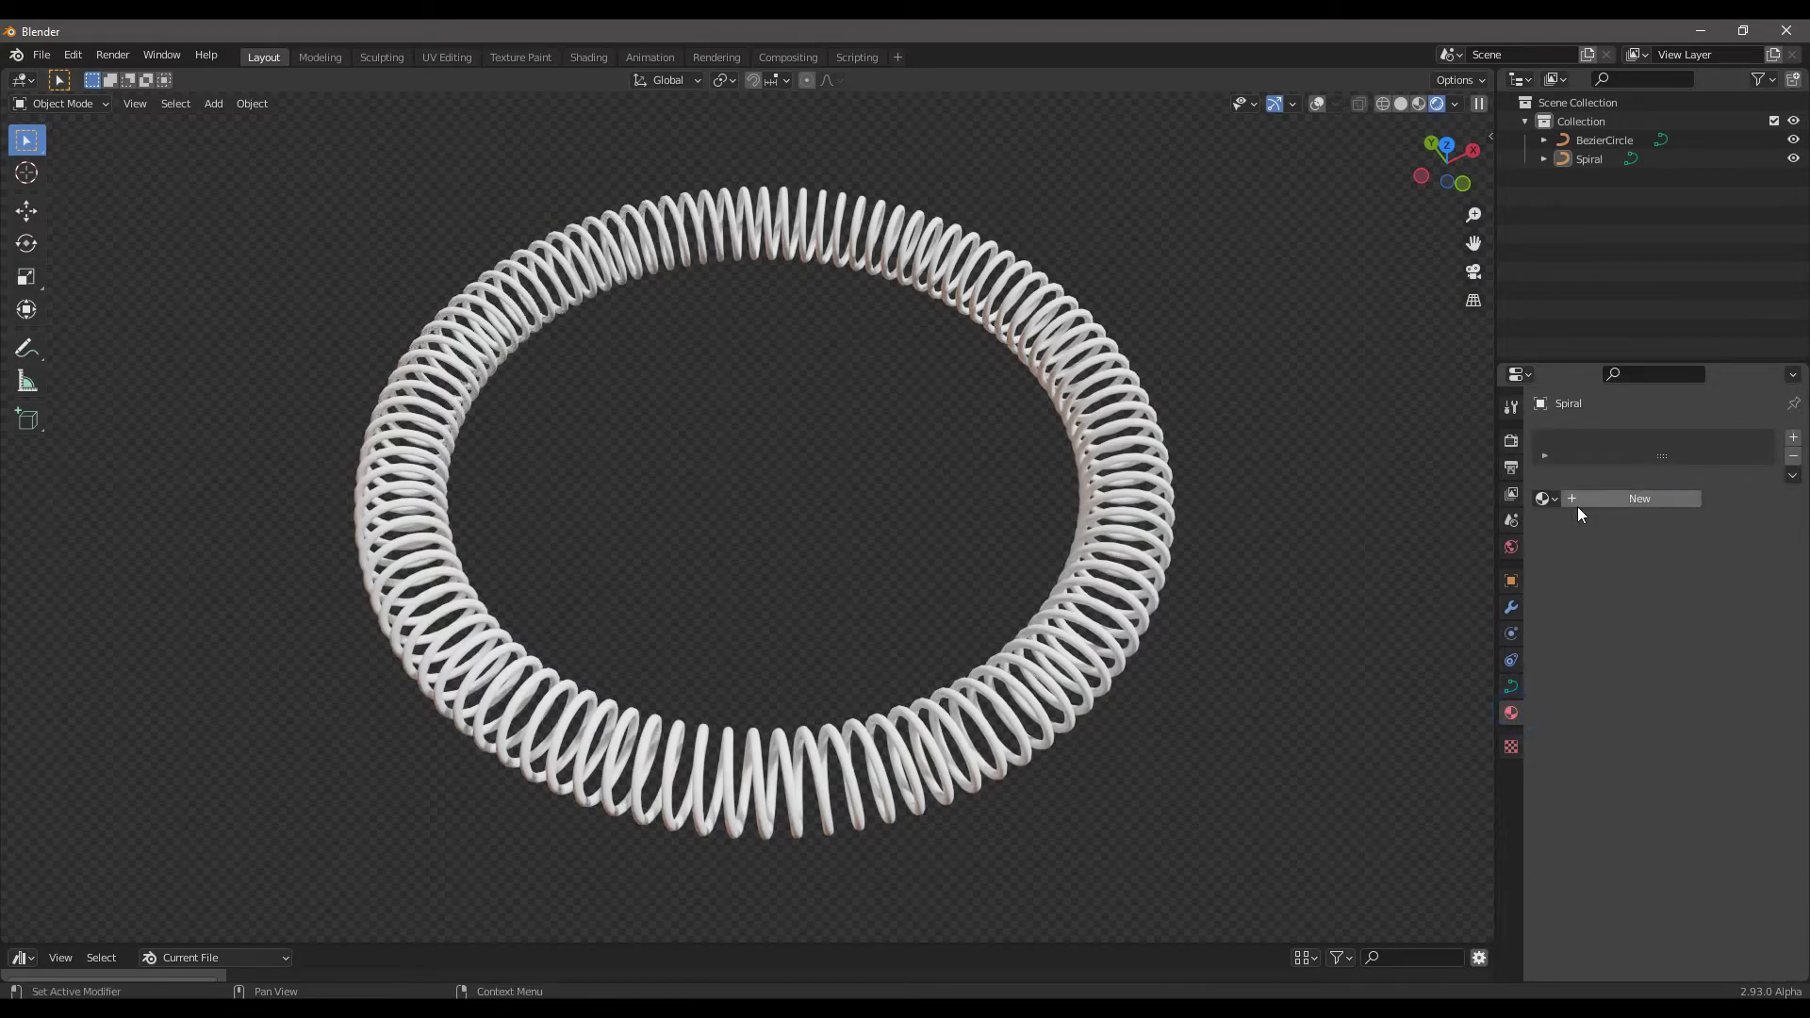
{"action": "left_click", "coordinate": [1626, 500]}
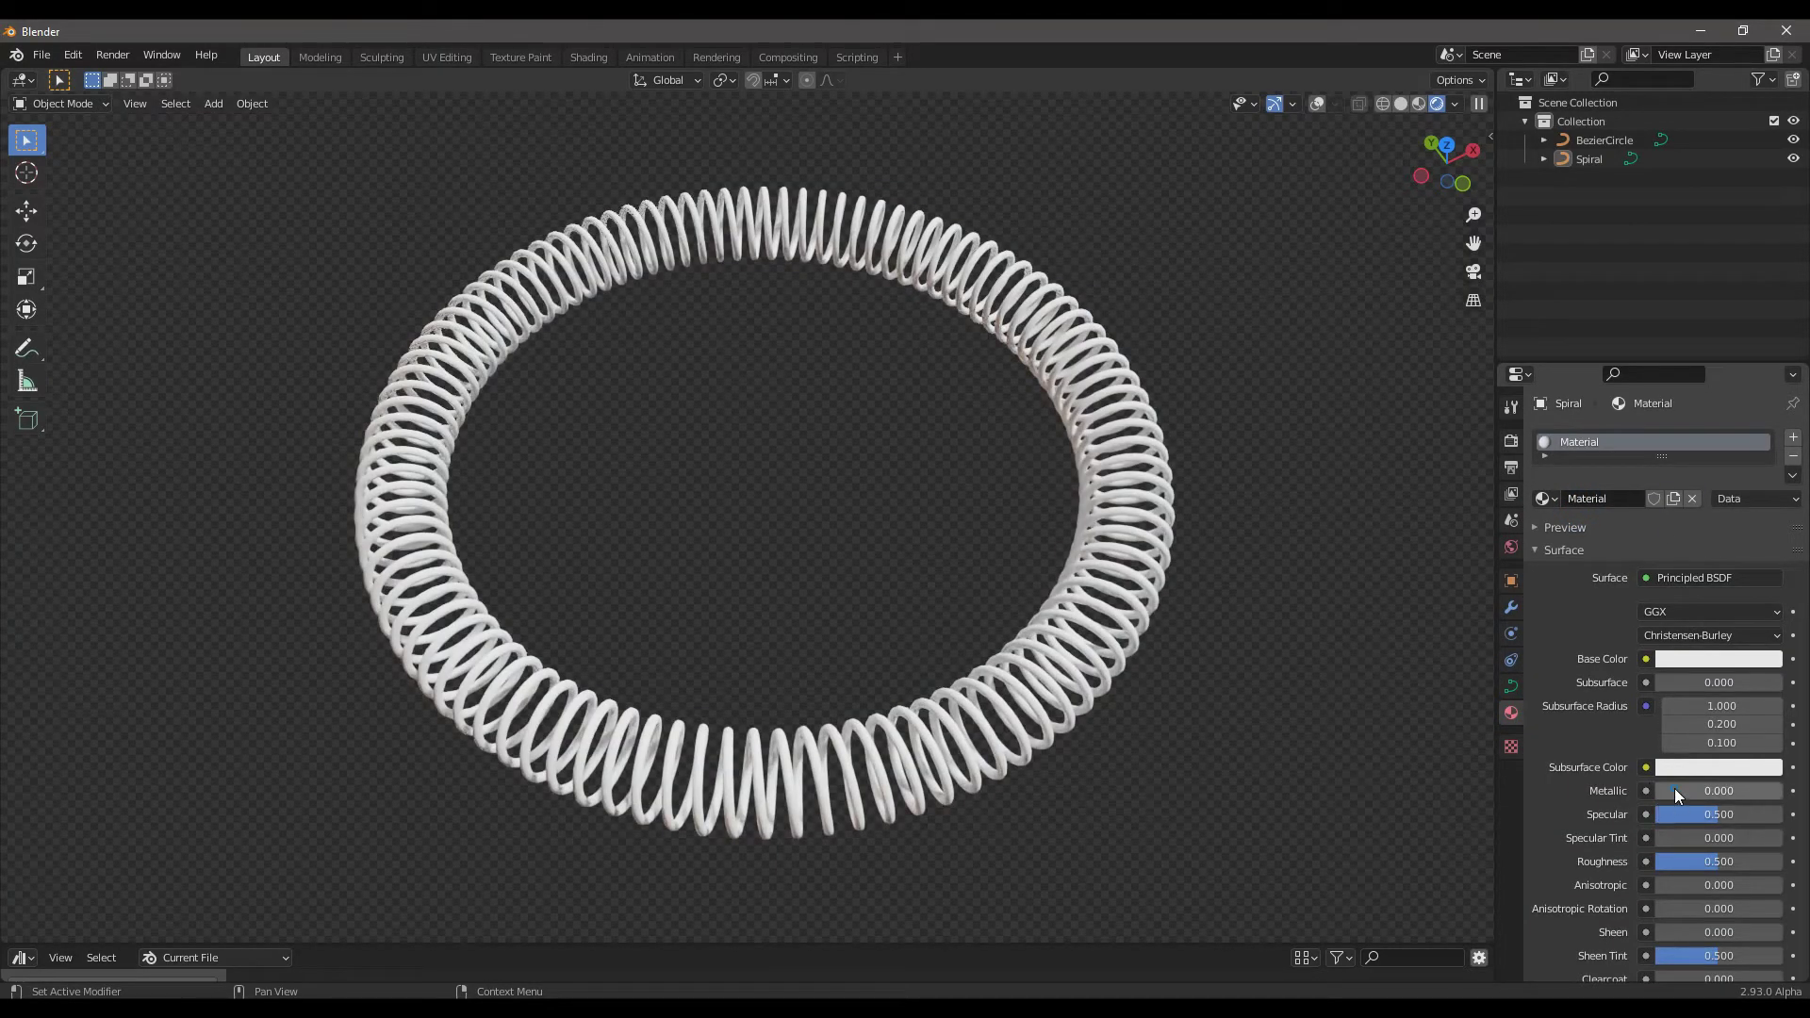